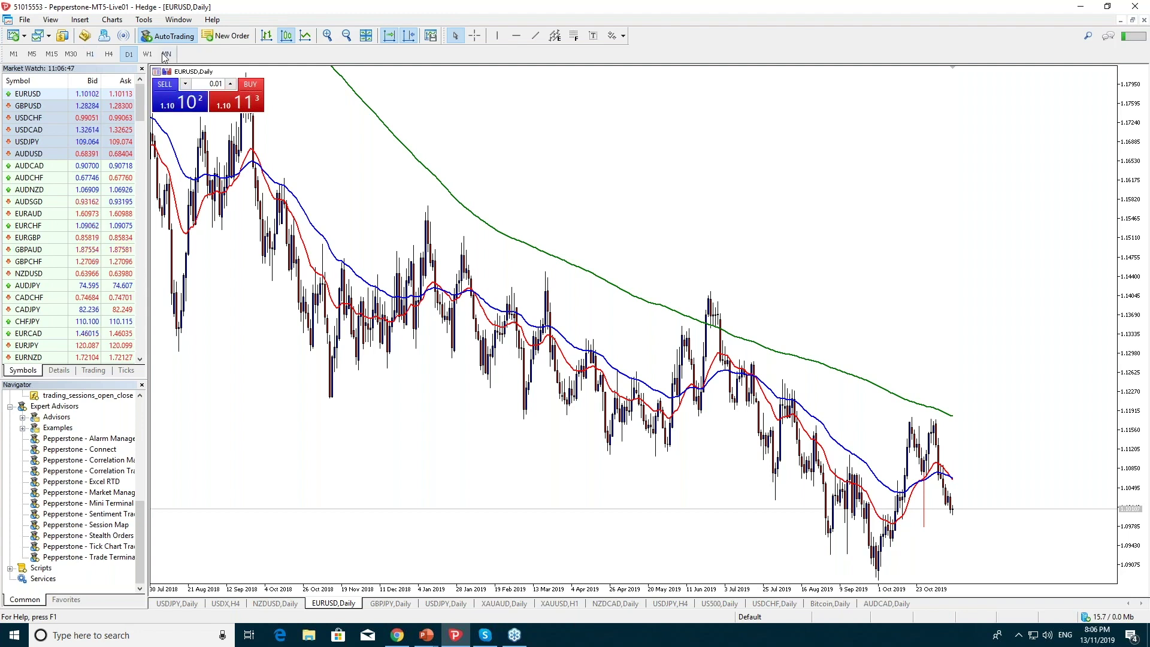
Switch the EURUSD chart to the monthly timeframe with enlarged candles covering about 2012 to 2019.
{"action": "left_click", "coordinate": [166, 55]}
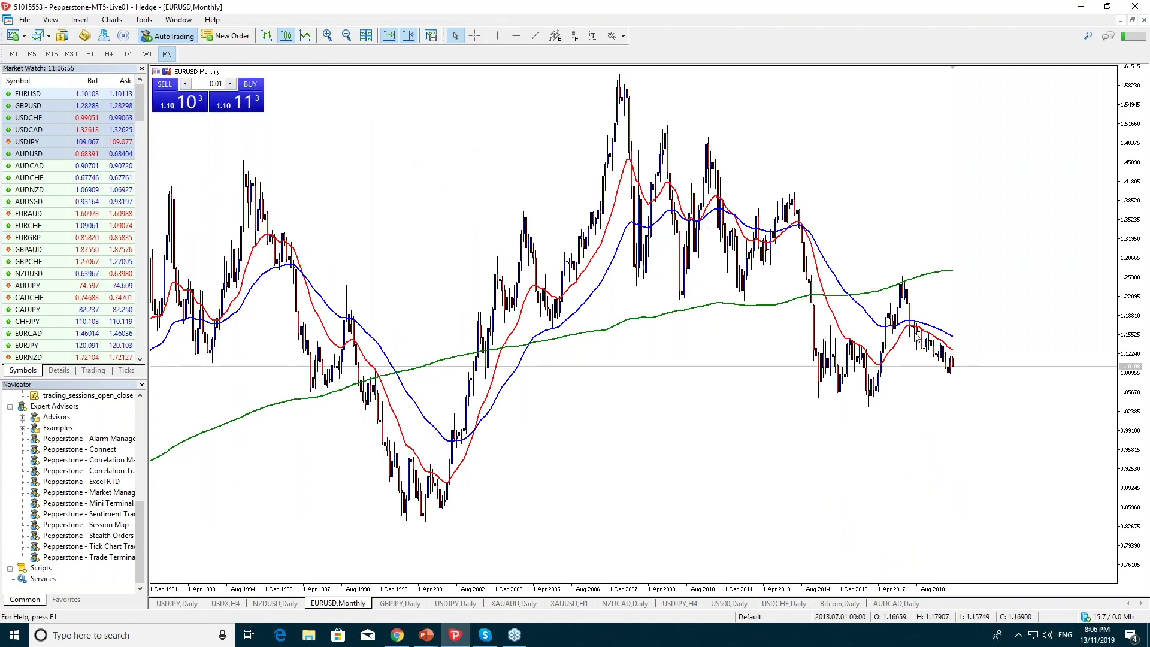
{"action": "key", "text": "plus"}
{"action": "key", "text": "plus"}
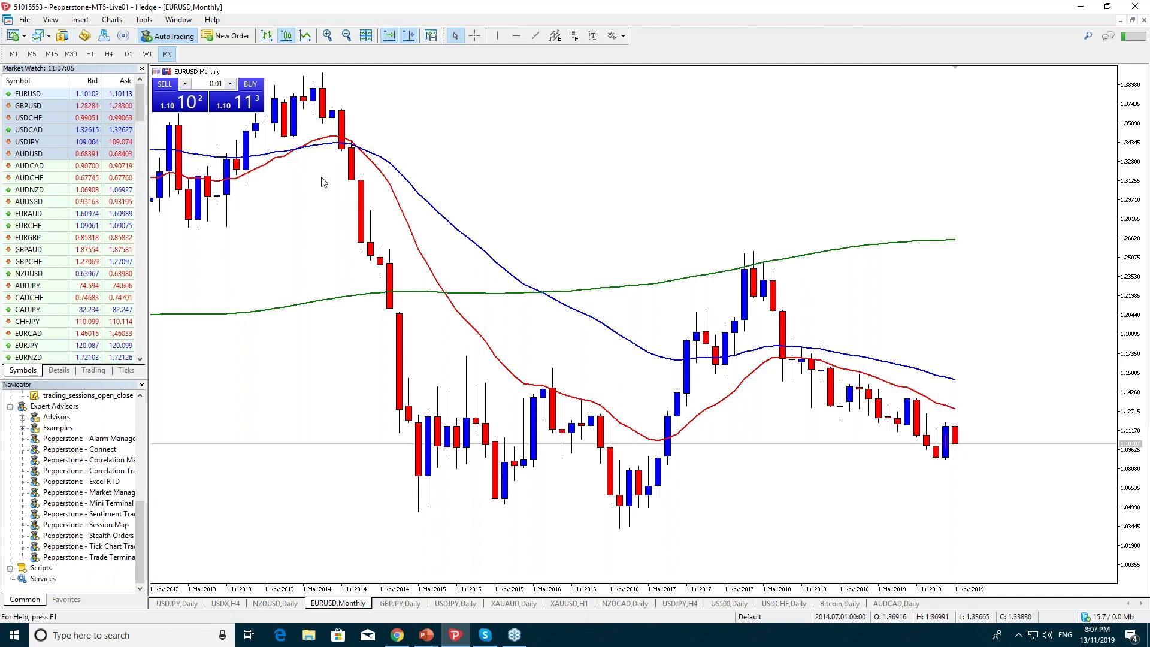
Highlight the 2018–2019 decline on the monthly candles in yellow, and clear the highlight.
{"action": "left_click", "coordinate": [455, 635]}
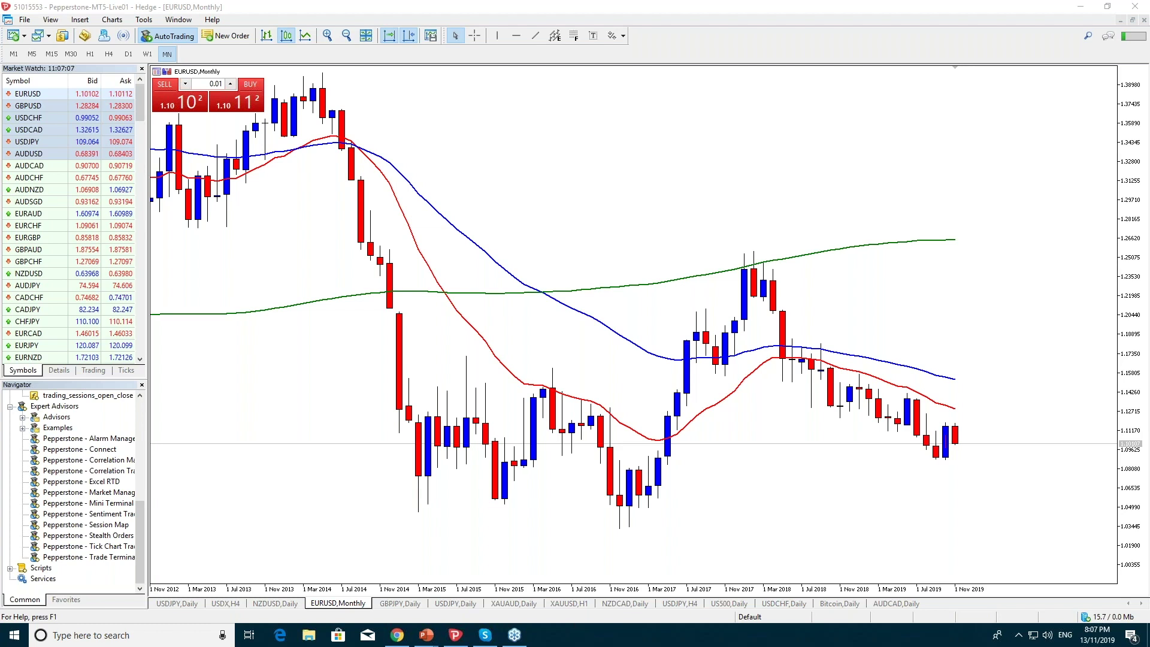
{"action": "left_click_drag", "start_coordinate": [792, 359], "coordinate": [944, 442]}
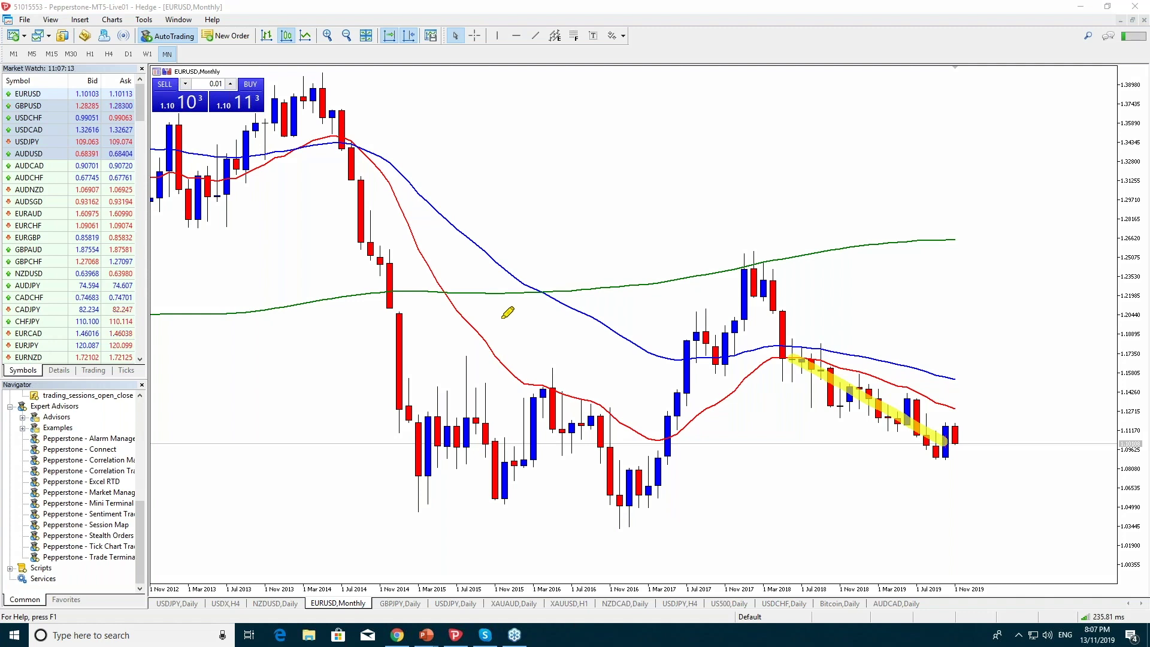
{"action": "key", "text": "Escape"}
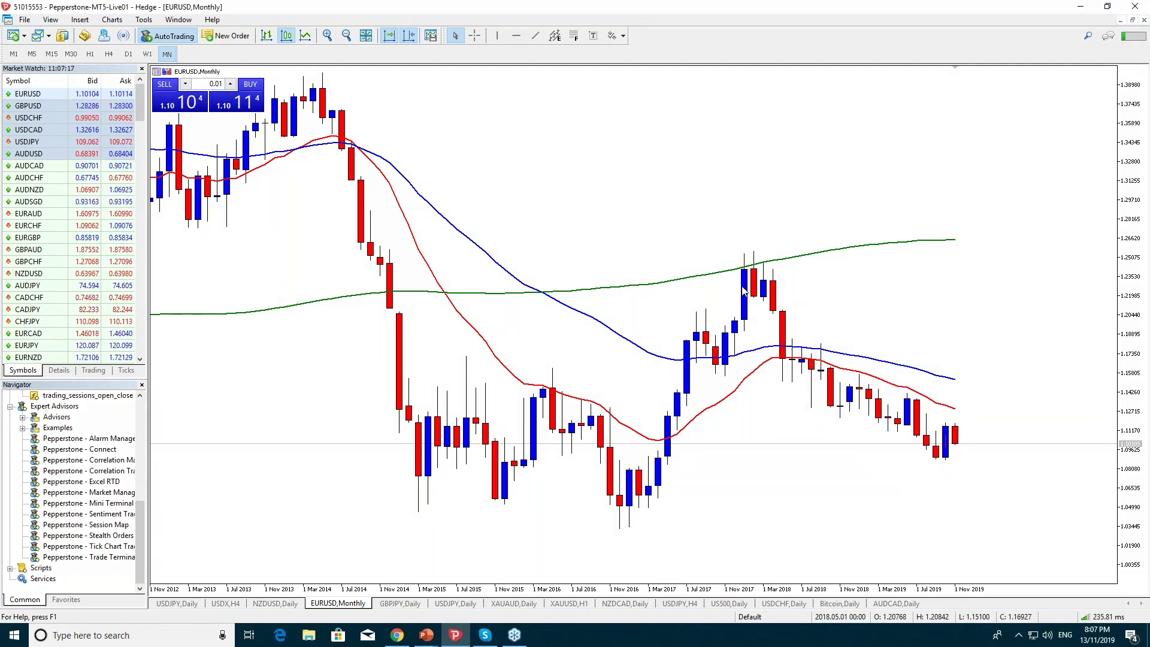
Display the monthly prices as a line chart and place horizontal lines at about 1.05100, 1.24147 and 1.14504.
{"action": "left_click", "coordinate": [306, 36]}
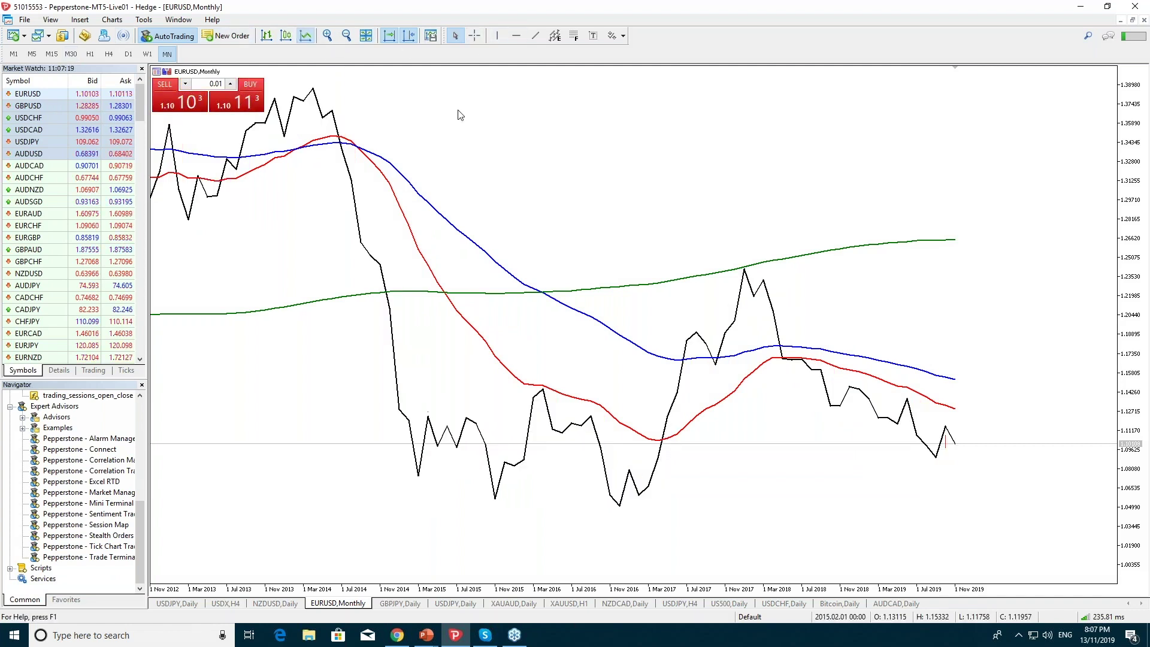
{"action": "left_click", "coordinate": [515, 35]}
{"action": "left_click", "coordinate": [620, 506]}
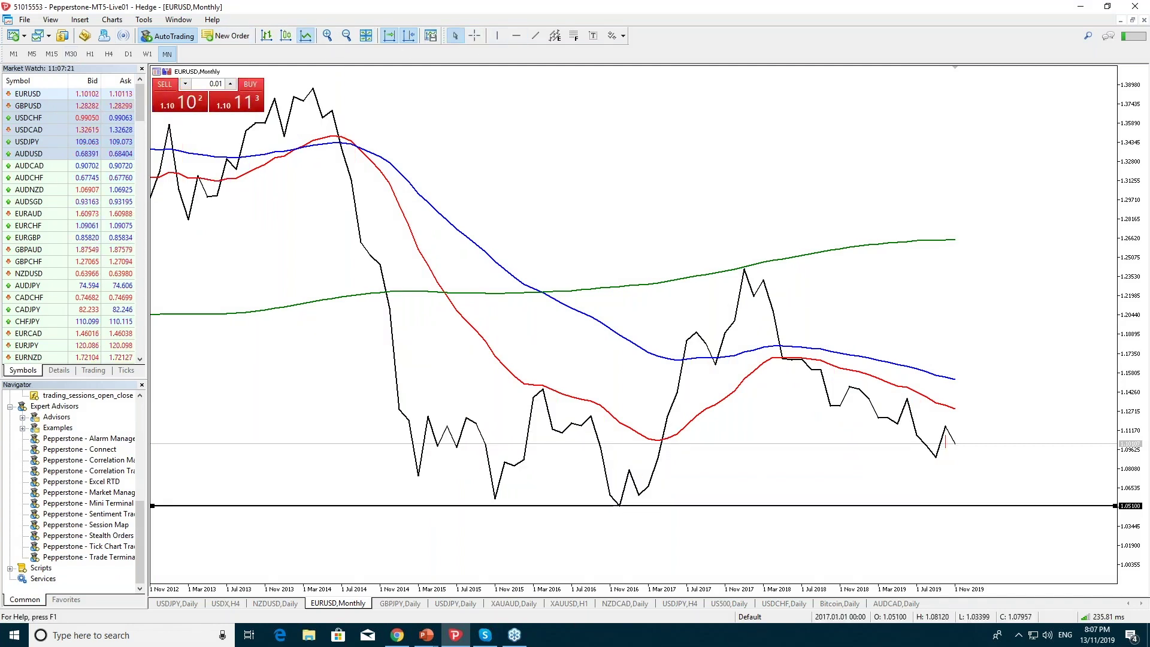
{"action": "left_click", "coordinate": [516, 35]}
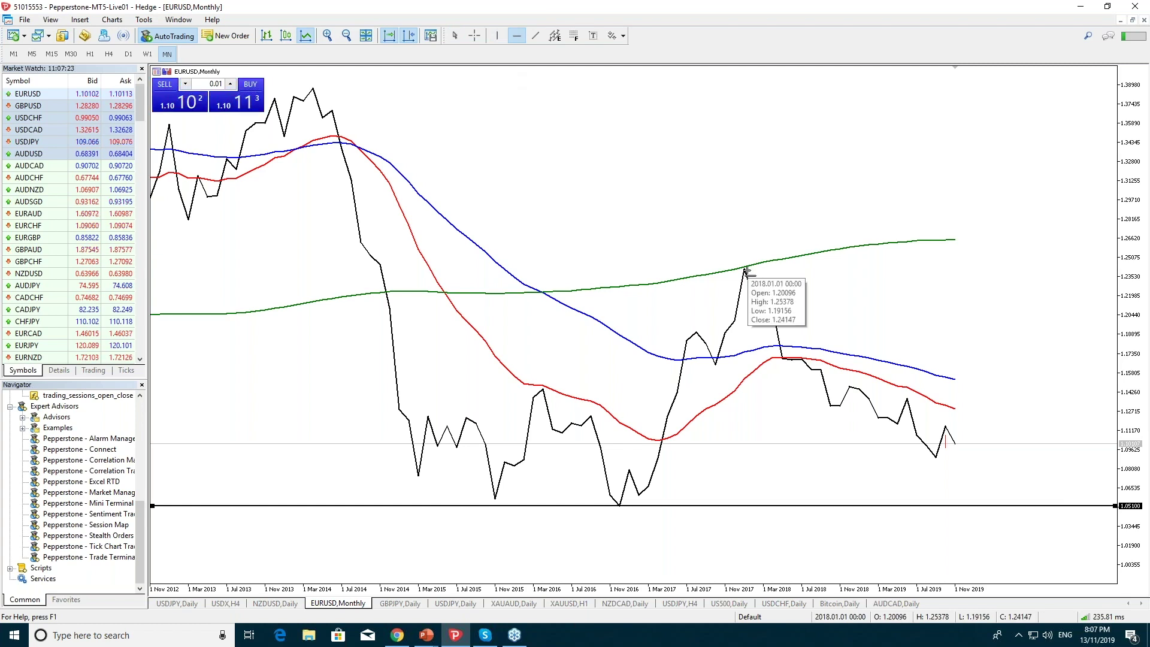
{"action": "left_click", "coordinate": [745, 269]}
{"action": "left_click", "coordinate": [514, 36]}
{"action": "left_click", "coordinate": [541, 393]}
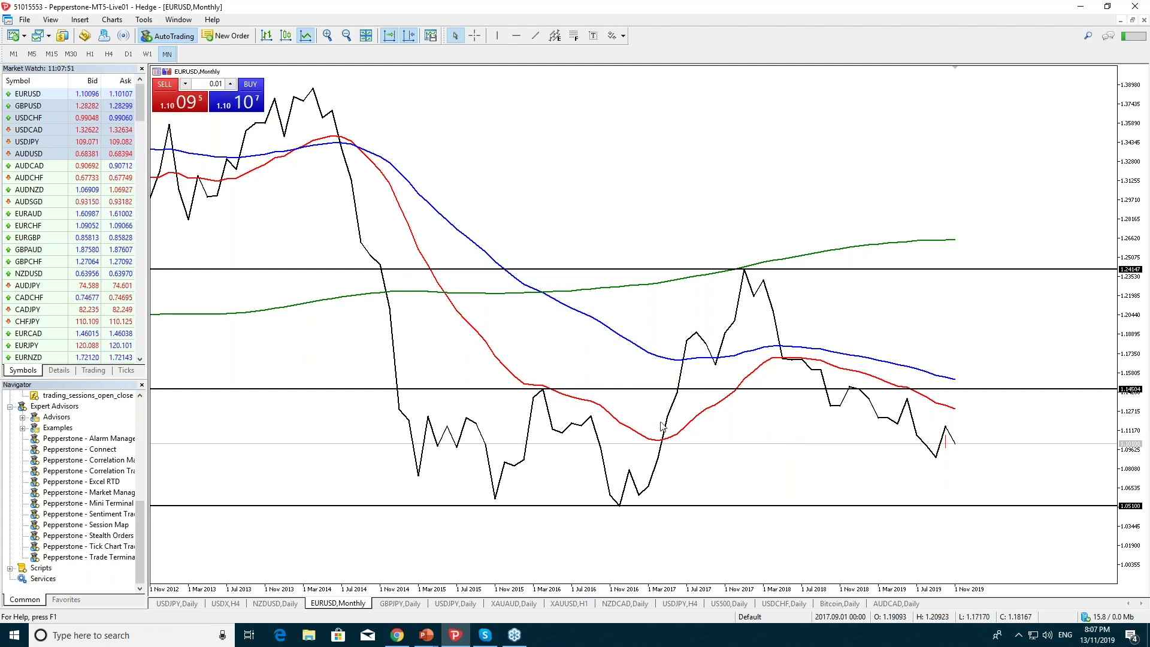
On the weekly chart, move the lowest and highest horizontal levels to about 1.0445 and 1.2453, and add one at about 1.20296.
{"action": "left_click", "coordinate": [148, 54]}
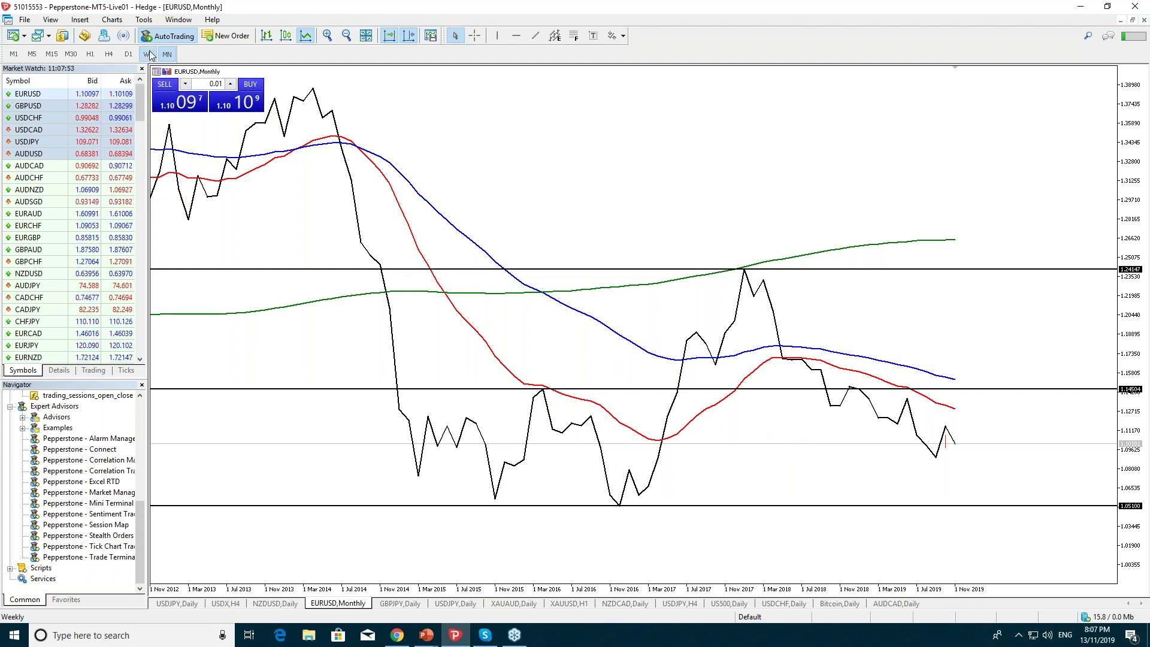
{"action": "left_click", "coordinate": [345, 36]}
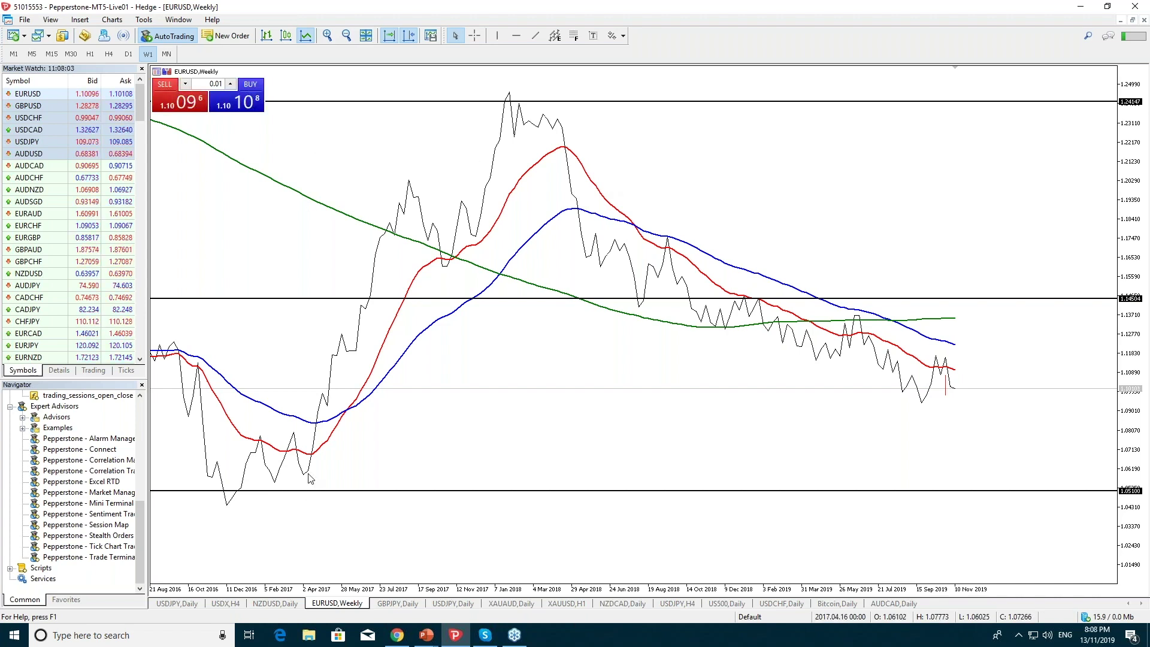
{"action": "left_click_drag", "start_coordinate": [310, 490], "coordinate": [313, 505]}
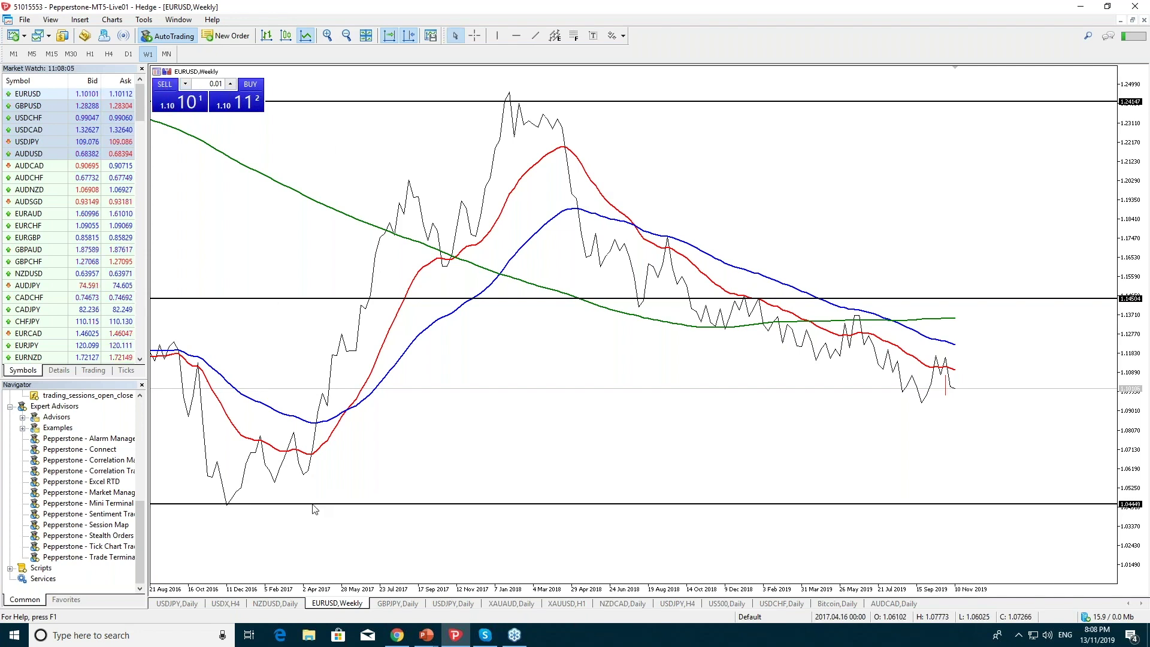
{"action": "left_click_drag", "start_coordinate": [568, 102], "coordinate": [569, 94]}
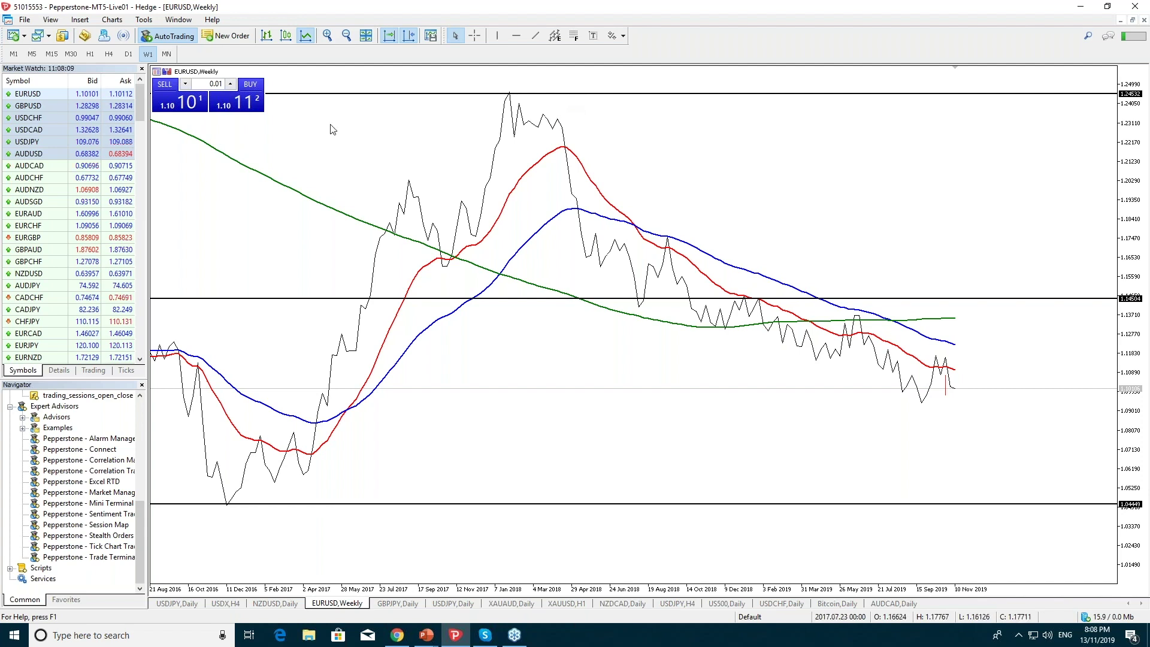
{"action": "left_click", "coordinate": [517, 36]}
{"action": "left_click", "coordinate": [417, 181]}
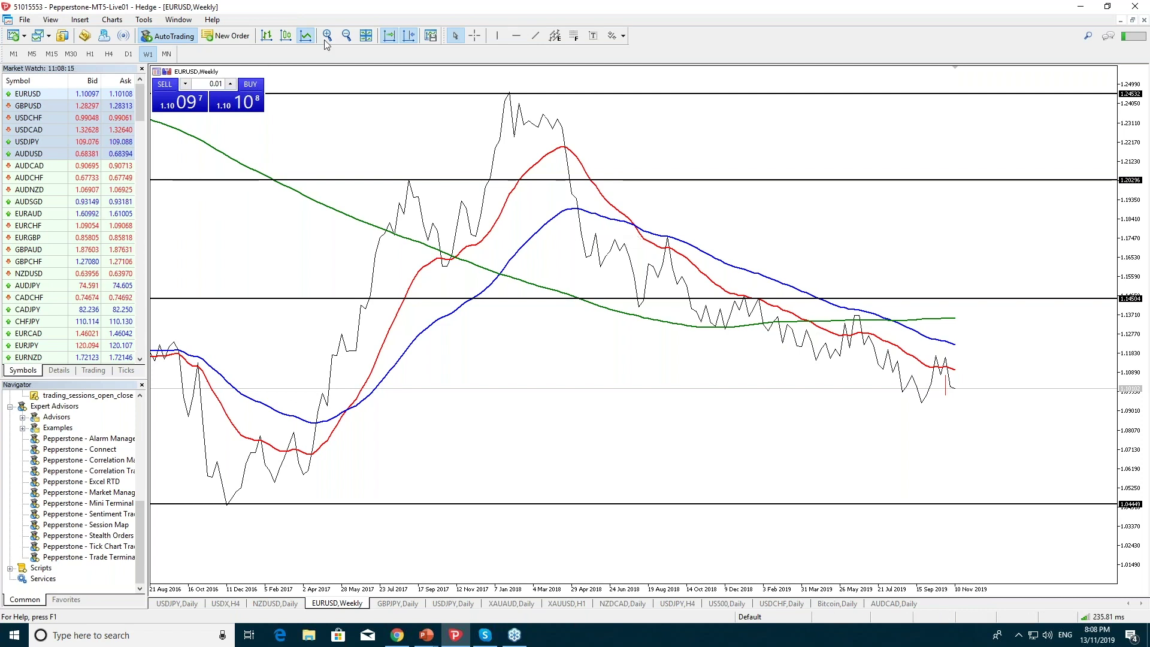
On the daily chart, place horizontal lines at about 1.11707, 1.10791 and 1.09042 on the recent peaks and lows.
{"action": "left_click", "coordinate": [129, 54]}
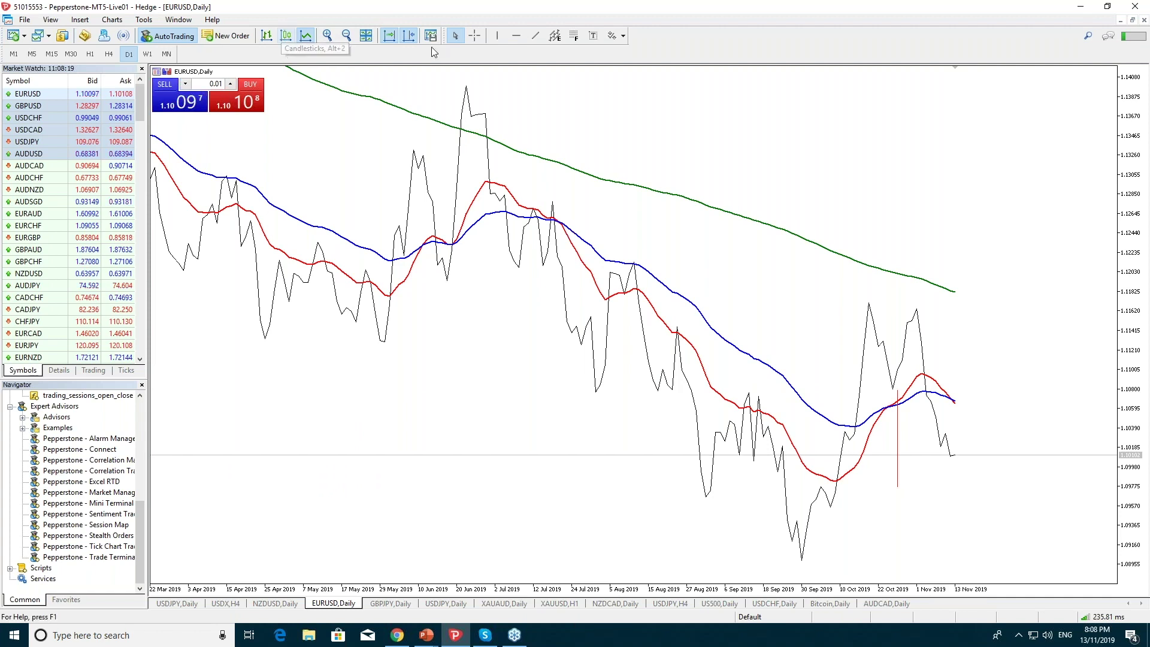
{"action": "left_click", "coordinate": [517, 38]}
{"action": "left_click", "coordinate": [868, 303]}
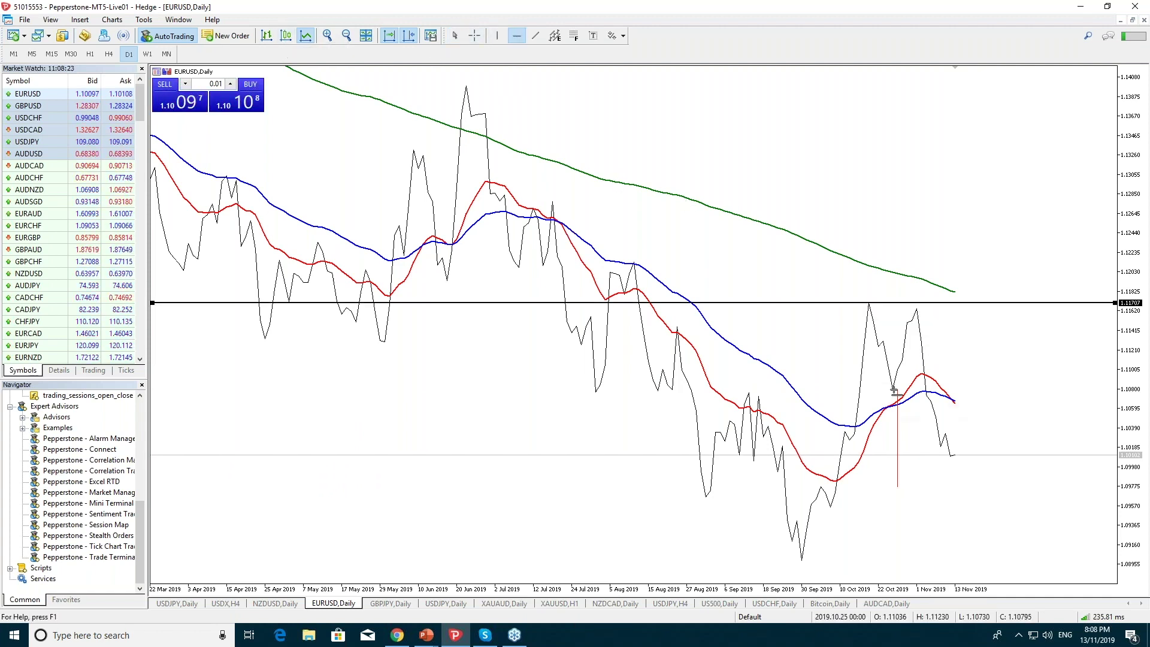
{"action": "left_click", "coordinate": [851, 389]}
{"action": "left_click", "coordinate": [517, 36]}
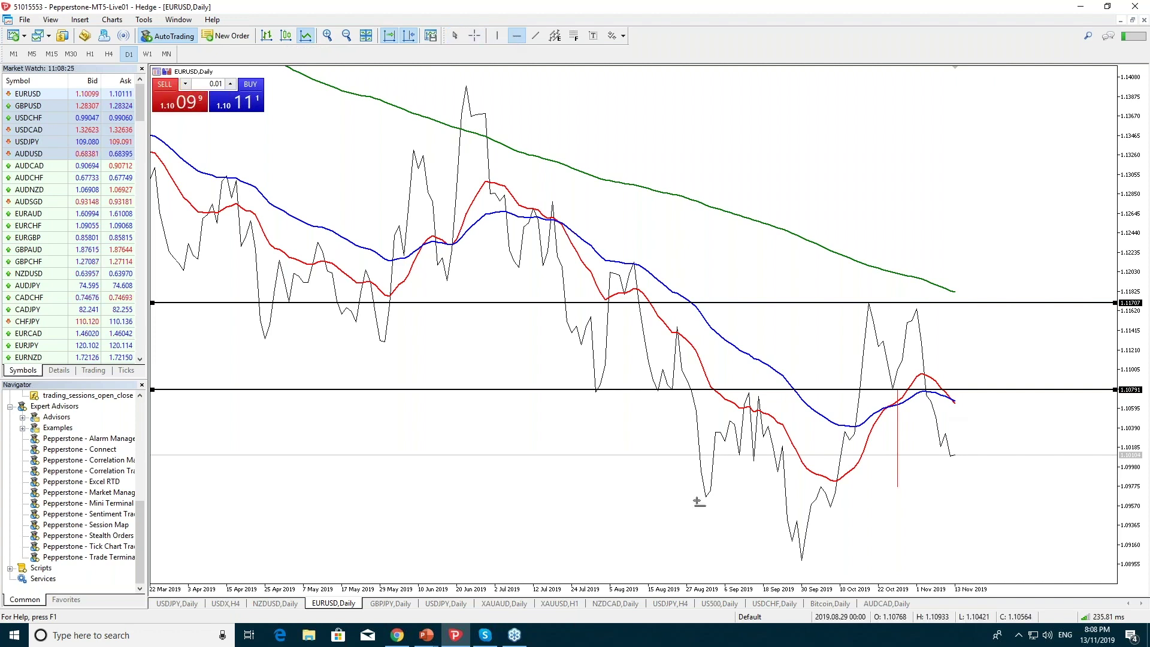
{"action": "left_click", "coordinate": [813, 557]}
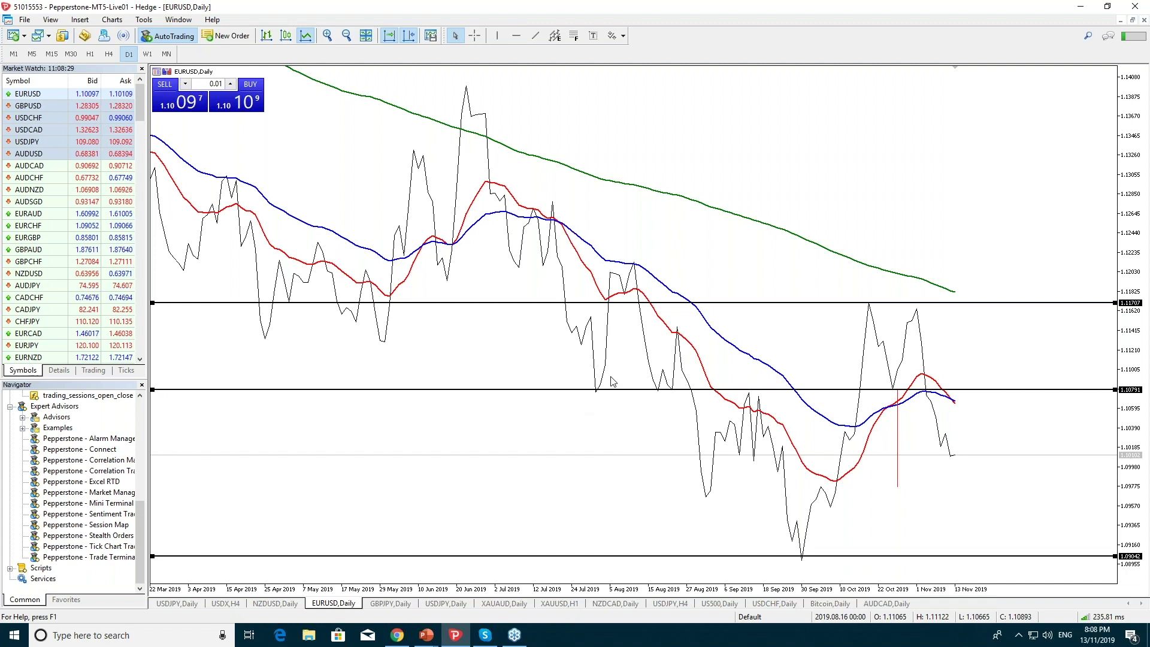
Highlight where the daily price line touches the 1.10791 level between late July and late October.
{"action": "left_click_drag", "start_coordinate": [581, 393], "coordinate": [599, 393]}
{"action": "left_click_drag", "start_coordinate": [639, 390], "coordinate": [766, 394]}
{"action": "left_click_drag", "start_coordinate": [863, 388], "coordinate": [902, 388]}
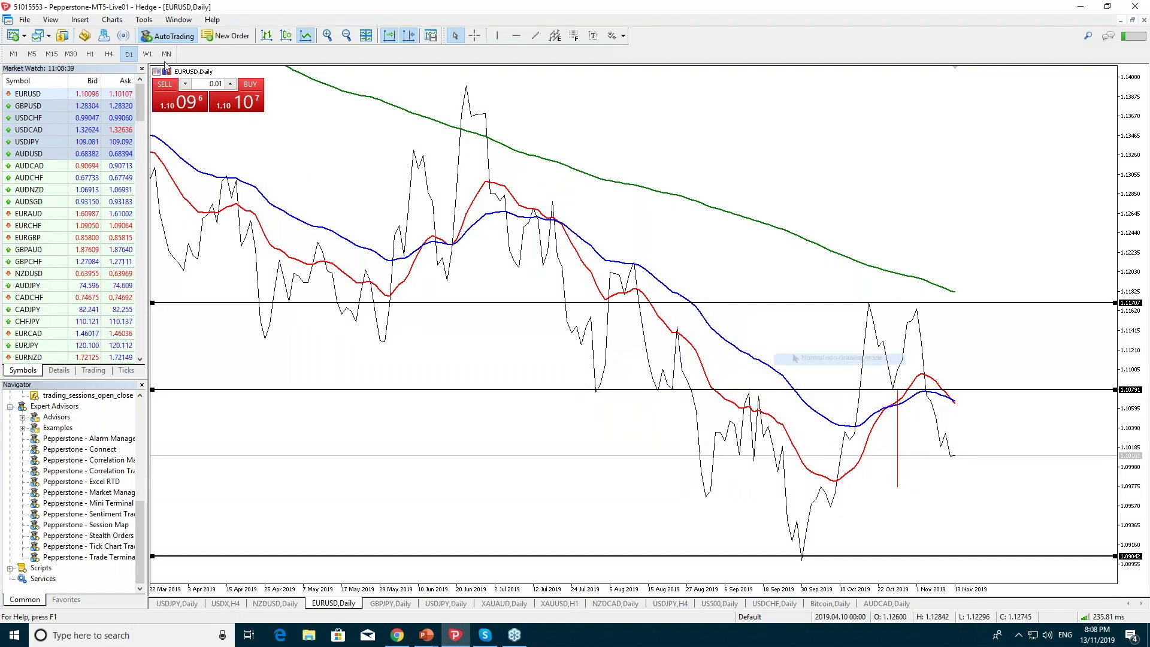
Compare the daily candlesticks around the 1.10791 level with the line chart display.
{"action": "left_click", "coordinate": [286, 36]}
{"action": "mouse_move", "coordinate": [512, 198]}
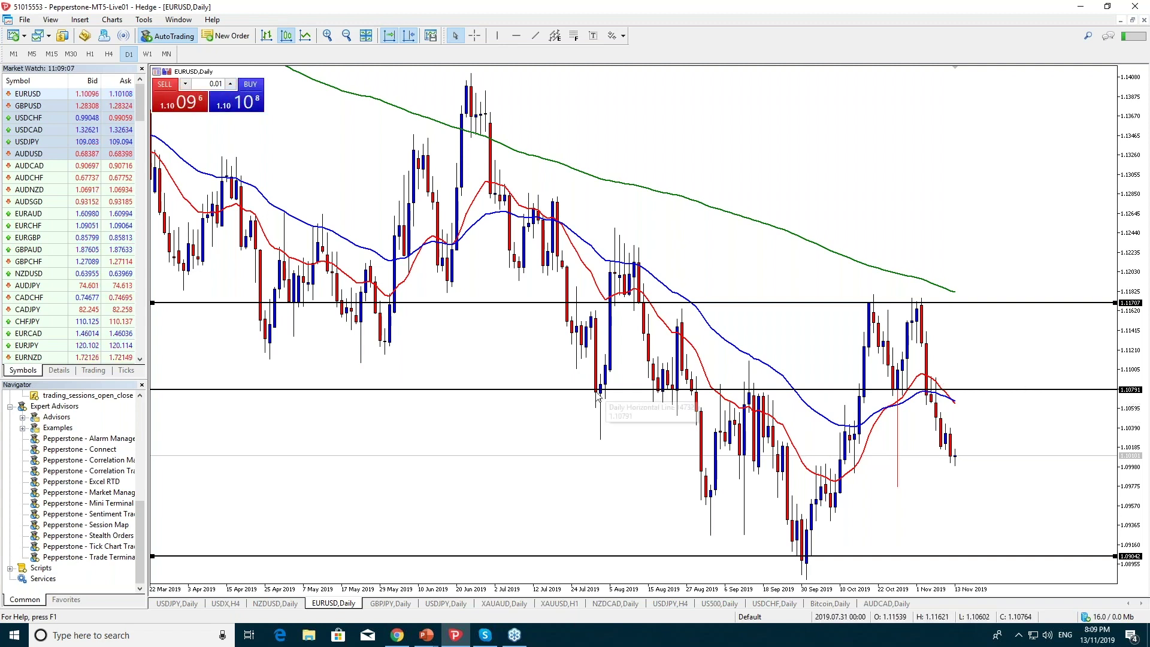
{"action": "left_click", "coordinate": [306, 40]}
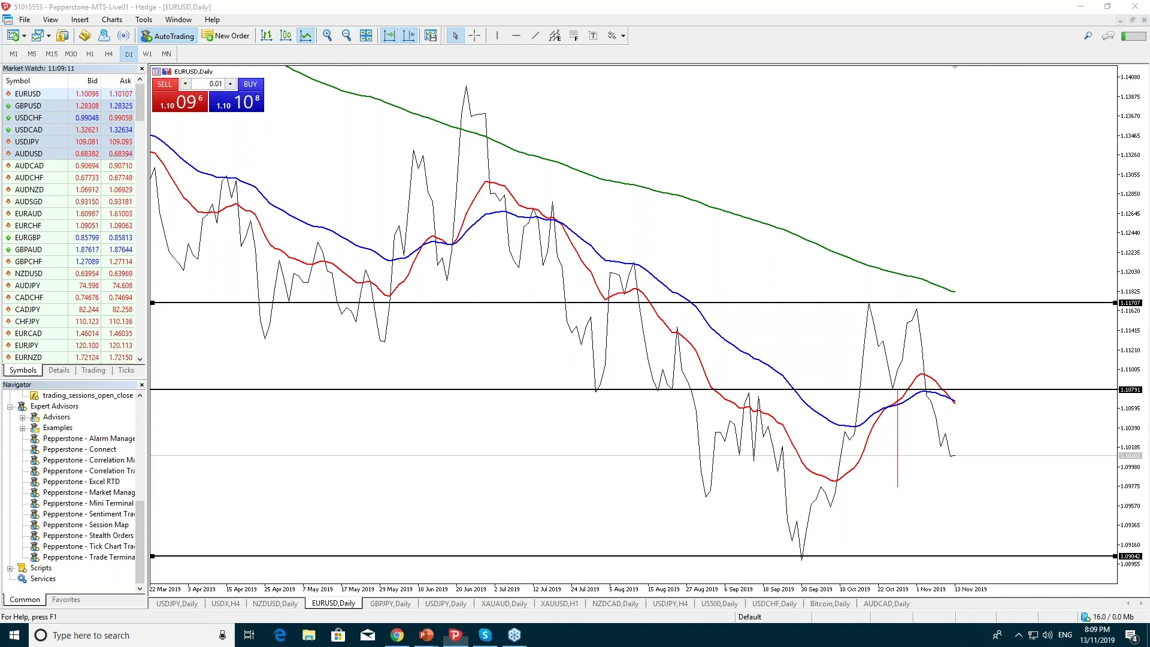
Highlight the touches of the 1.10791 level and the early-November peak, and number the first three touches 1 to 3.
{"action": "left_click_drag", "start_coordinate": [584, 389], "coordinate": [772, 392]}
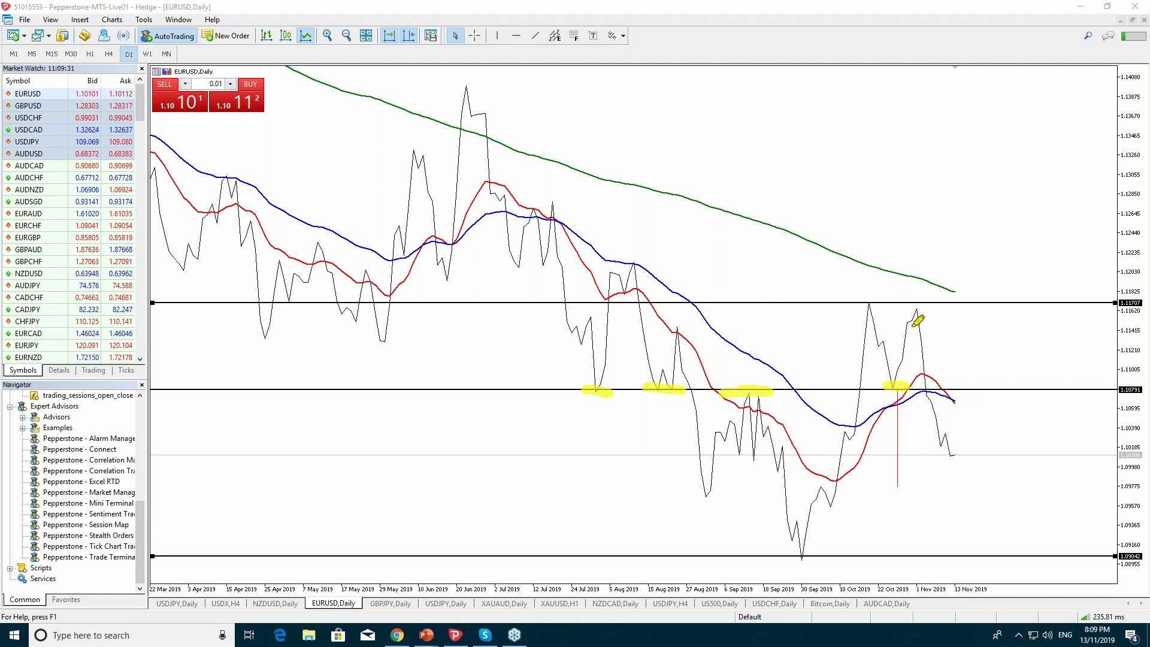
{"action": "left_click_drag", "start_coordinate": [918, 306], "coordinate": [927, 305]}
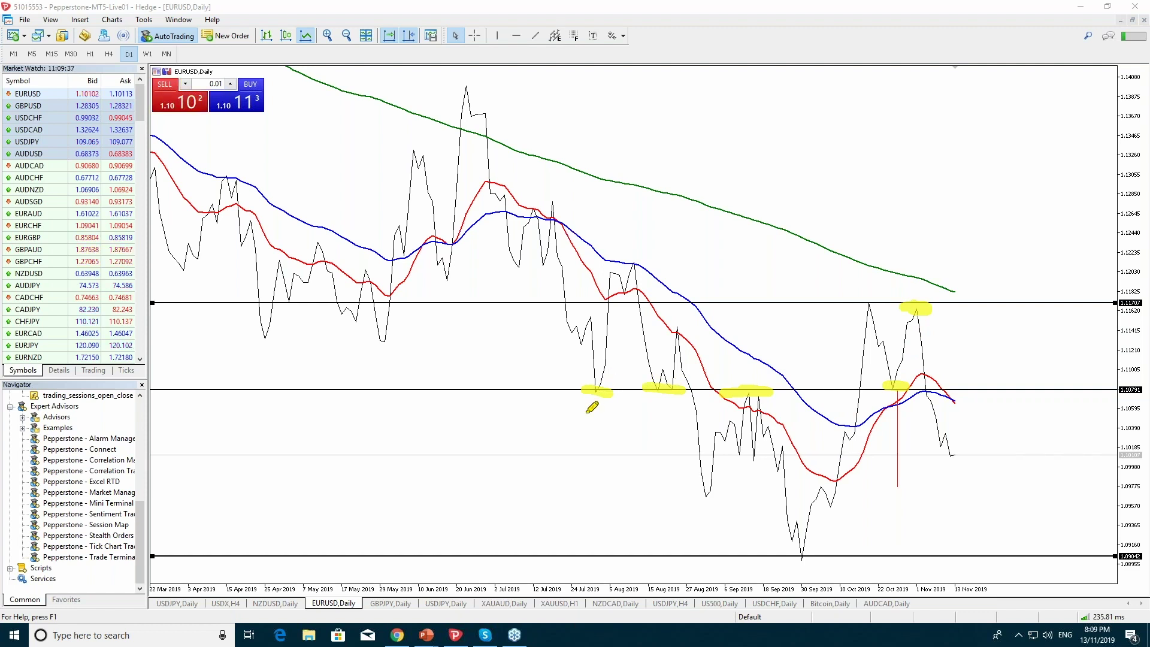
{"action": "left_click_drag", "start_coordinate": [596, 406], "coordinate": [596, 417]}
{"action": "left_click_drag", "start_coordinate": [666, 406], "coordinate": [670, 414]}
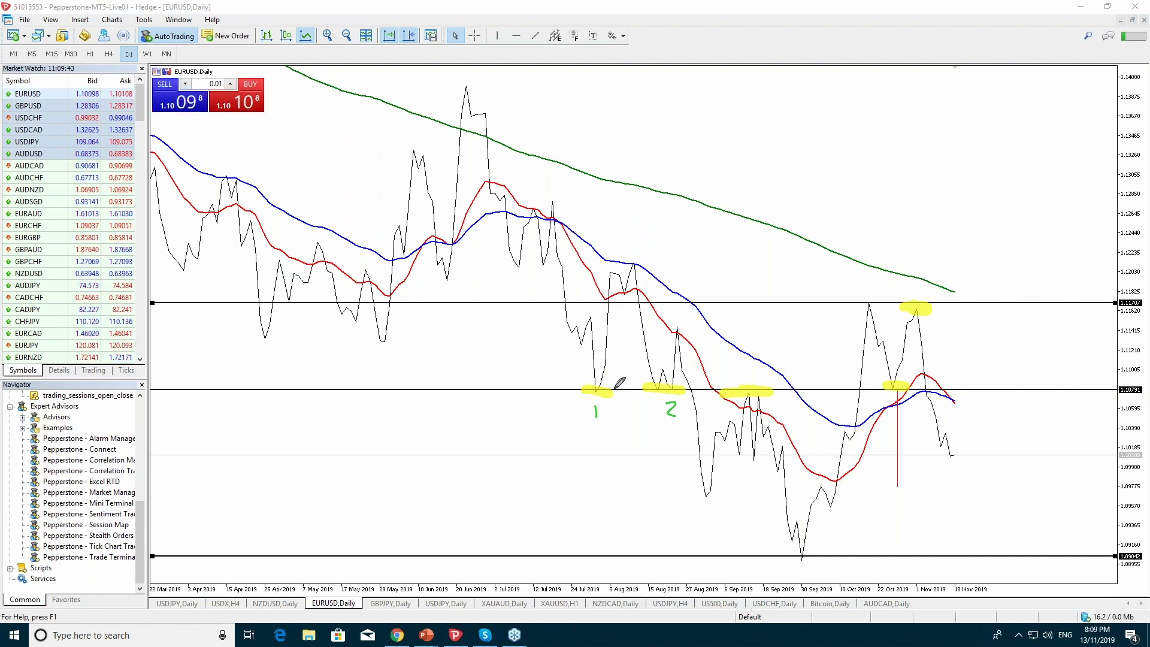
{"action": "left_click_drag", "start_coordinate": [740, 372], "coordinate": [743, 383]}
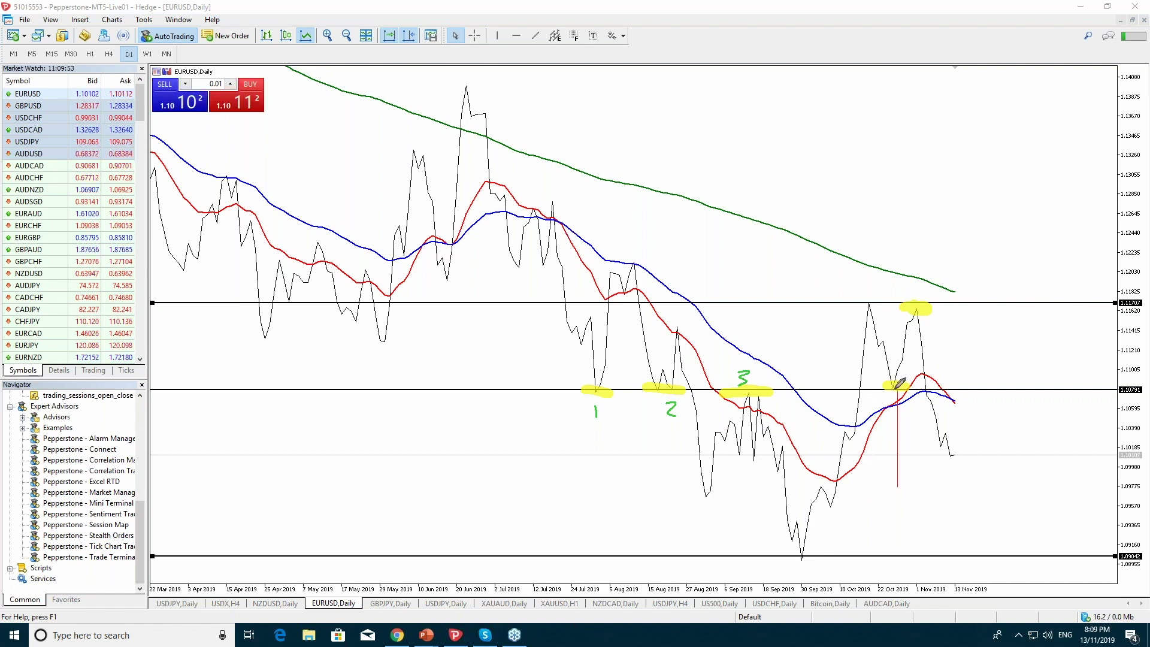
Sketch the rise from the late-October low to the November peak with a question mark beside it, and erase all annotations.
{"action": "mouse_move", "coordinate": [893, 394]}
{"action": "left_mouse_down"}
{"action": "mouse_move", "coordinate": [913, 309]}
{"action": "mouse_move", "coordinate": [890, 308]}
{"action": "mouse_move", "coordinate": [923, 309]}
{"action": "left_mouse_up"}
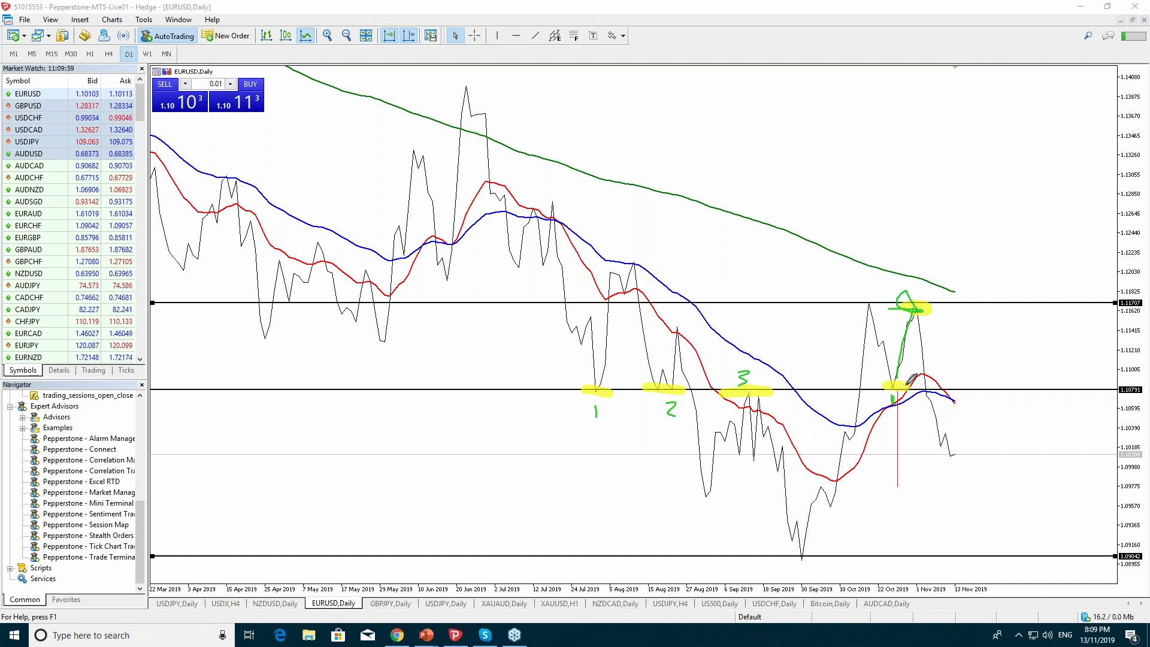
{"action": "left_click_drag", "start_coordinate": [916, 367], "coordinate": [938, 361]}
{"action": "left_click_drag", "start_coordinate": [984, 327], "coordinate": [996, 346]}
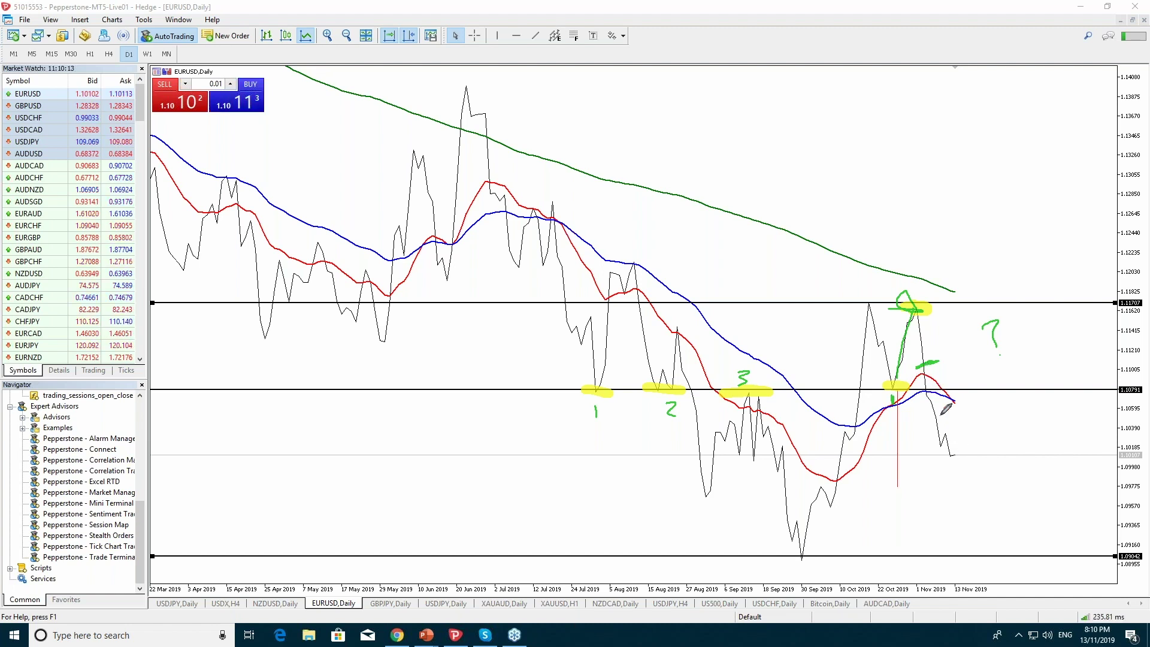
{"action": "key", "text": "e"}
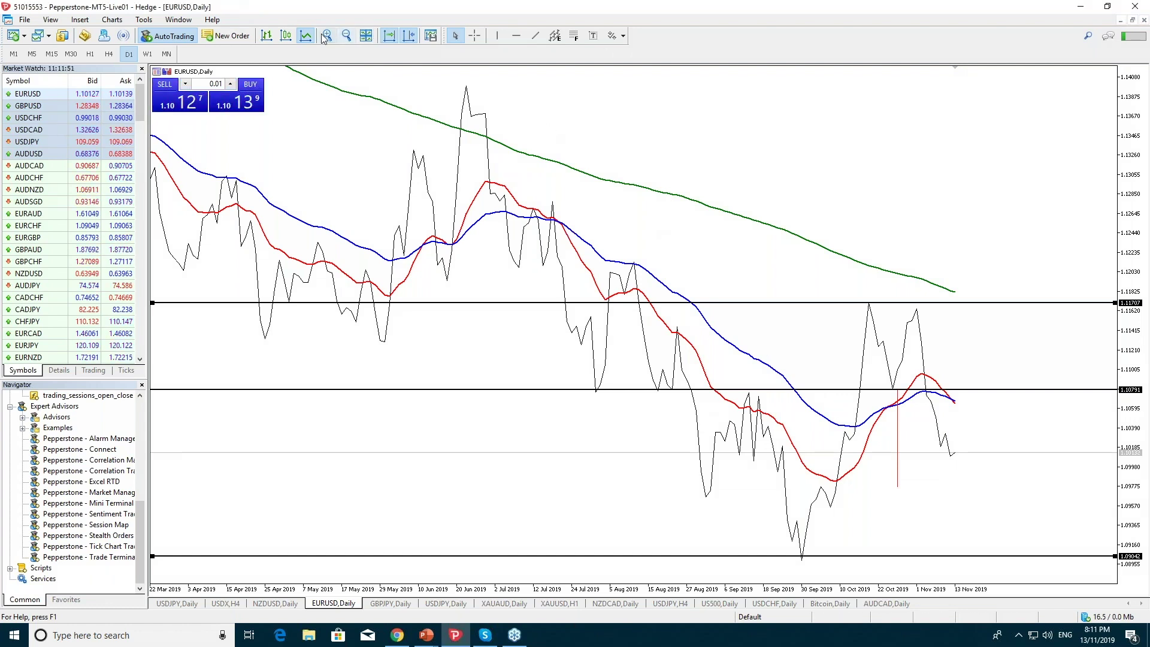
On enlarged daily candlesticks, outline the two peaks at 1.11707 and the trough between them in green, with an arrow along the October rally.
{"action": "left_click", "coordinate": [287, 36]}
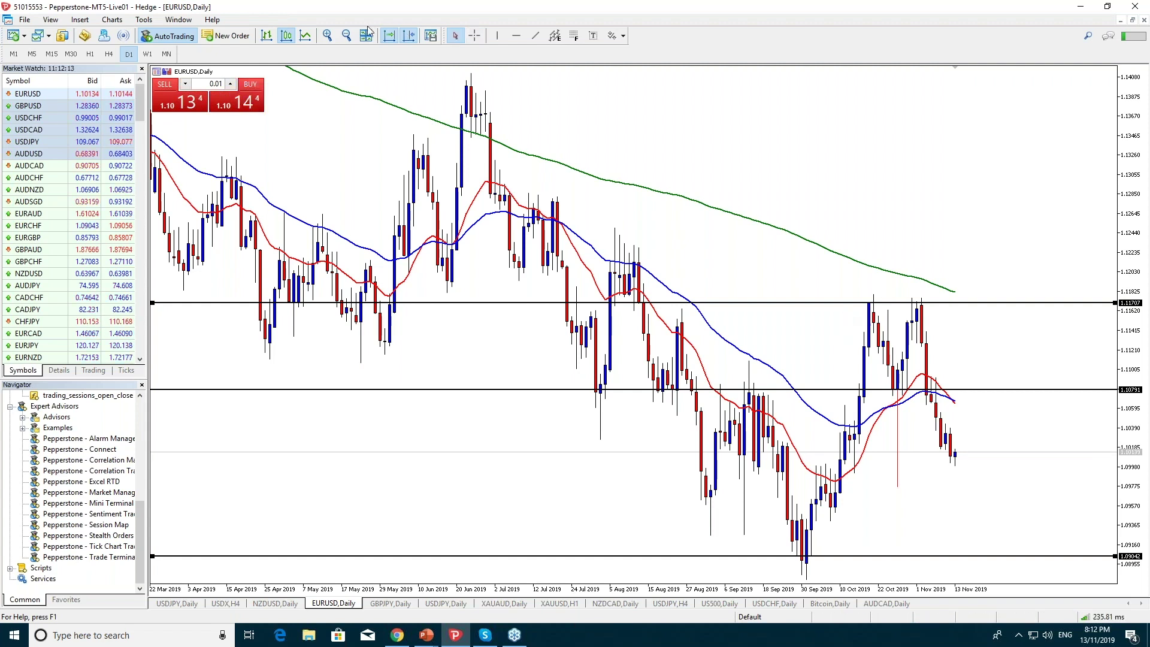
{"action": "left_click", "coordinate": [327, 36]}
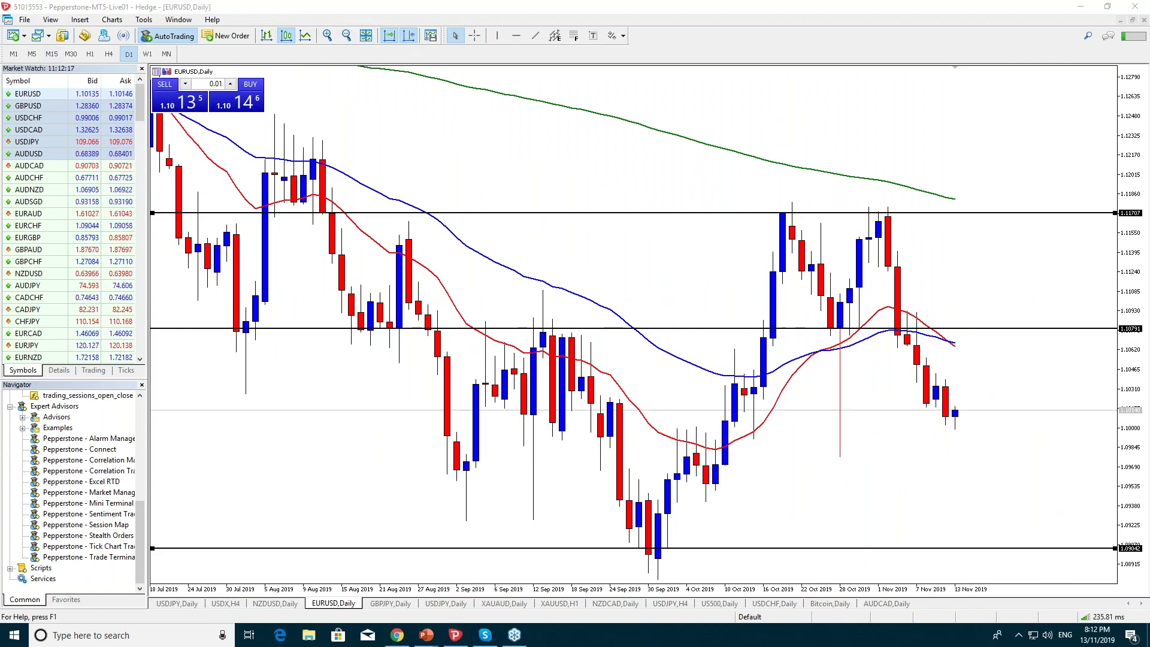
{"action": "left_click_drag", "start_coordinate": [748, 234], "coordinate": [793, 199]}
{"action": "mouse_move", "coordinate": [820, 327]}
{"action": "left_mouse_down"}
{"action": "mouse_move", "coordinate": [833, 346]}
{"action": "mouse_move", "coordinate": [861, 323]}
{"action": "left_mouse_up"}
{"action": "mouse_move", "coordinate": [857, 220]}
{"action": "left_mouse_down"}
{"action": "mouse_move", "coordinate": [890, 198]}
{"action": "mouse_move", "coordinate": [901, 215]}
{"action": "left_mouse_up"}
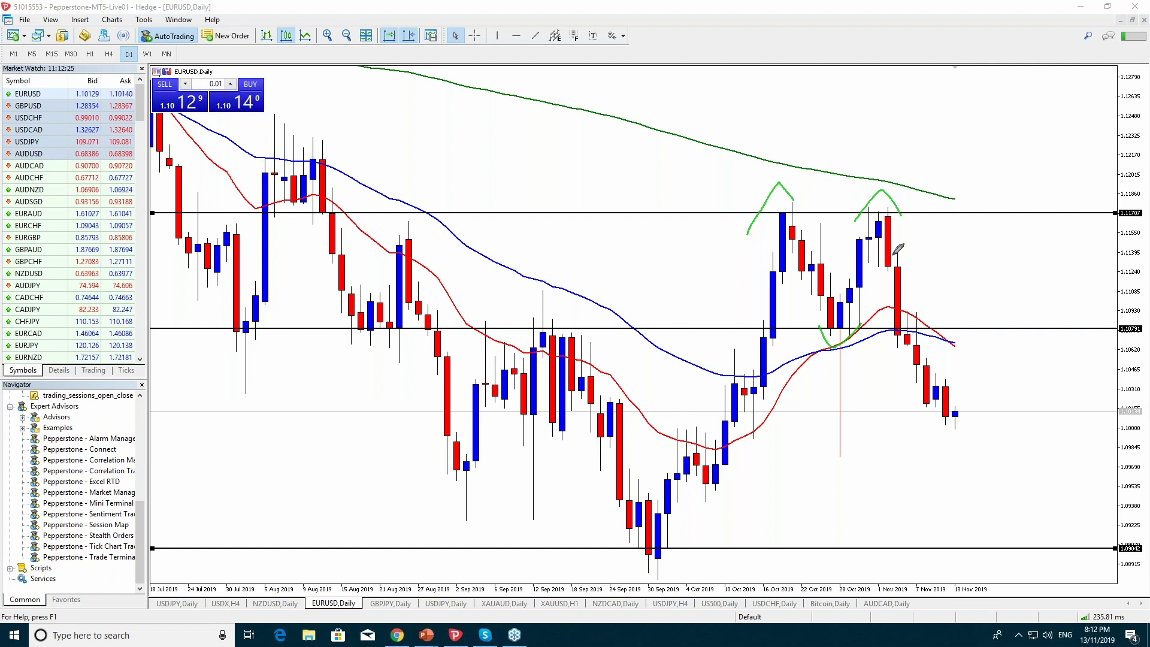
{"action": "mouse_move", "coordinate": [653, 529]}
{"action": "left_mouse_down"}
{"action": "mouse_move", "coordinate": [741, 259]}
{"action": "mouse_move", "coordinate": [748, 276]}
{"action": "mouse_move", "coordinate": [734, 264]}
{"action": "left_mouse_up"}
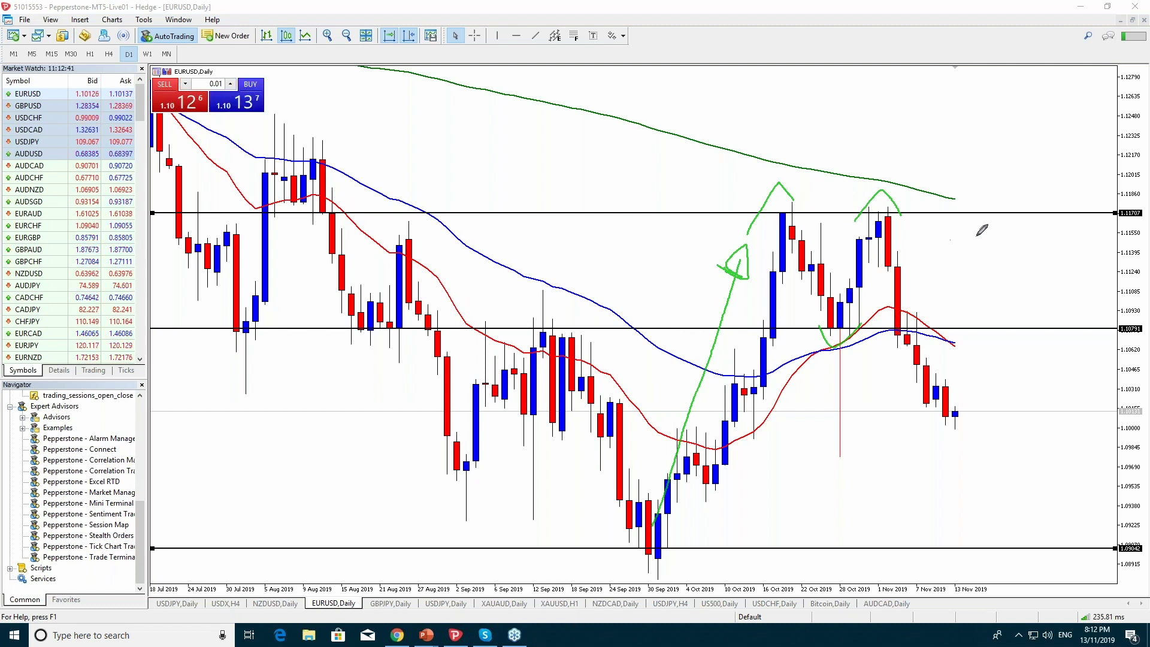
Draw double-headed arrows for the double top's height and its projection below the 1.10791 level, and circle the trough and the early-November break.
{"action": "left_click_drag", "start_coordinate": [1006, 213], "coordinate": [1013, 315]}
{"action": "mouse_move", "coordinate": [1010, 225]}
{"action": "left_mouse_down"}
{"action": "mouse_move", "coordinate": [994, 227]}
{"action": "mouse_move", "coordinate": [1015, 233]}
{"action": "left_mouse_up"}
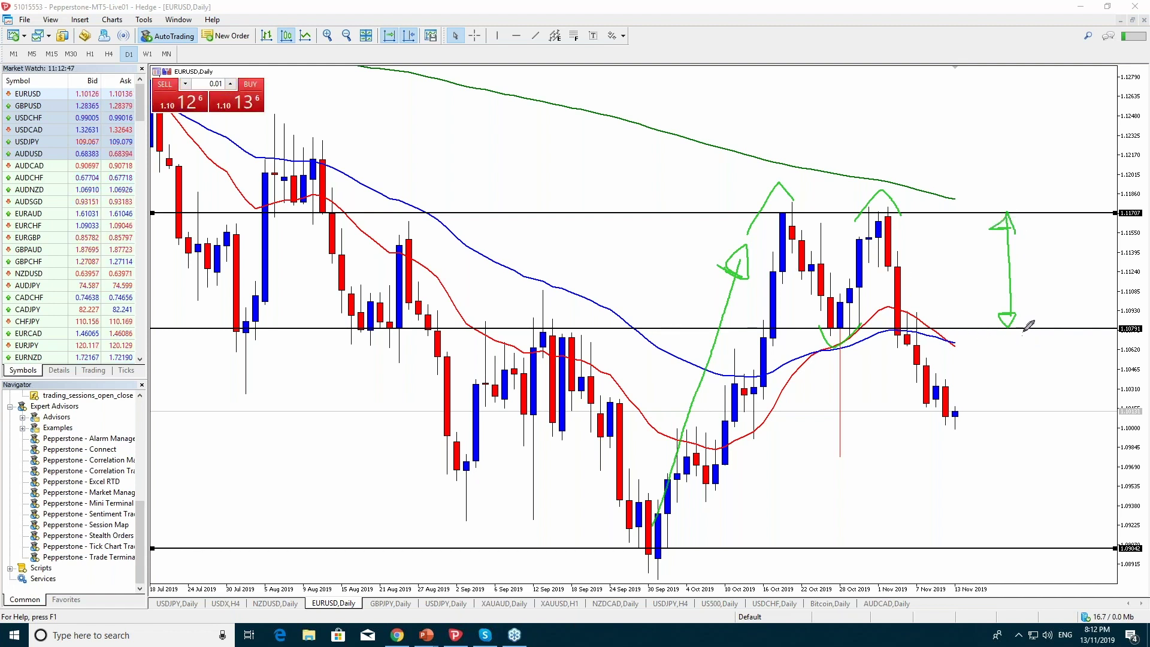
{"action": "left_click_drag", "start_coordinate": [1023, 332], "coordinate": [1023, 434]}
{"action": "mouse_move", "coordinate": [849, 335]}
{"action": "left_mouse_down"}
{"action": "mouse_move", "coordinate": [784, 413]}
{"action": "mouse_move", "coordinate": [839, 329]}
{"action": "mouse_move", "coordinate": [819, 323]}
{"action": "left_mouse_up"}
{"action": "mouse_move", "coordinate": [1018, 340]}
{"action": "left_mouse_down"}
{"action": "mouse_move", "coordinate": [1023, 330]}
{"action": "mouse_move", "coordinate": [1031, 343]}
{"action": "left_mouse_up"}
{"action": "left_click_drag", "start_coordinate": [1014, 437], "coordinate": [1031, 436]}
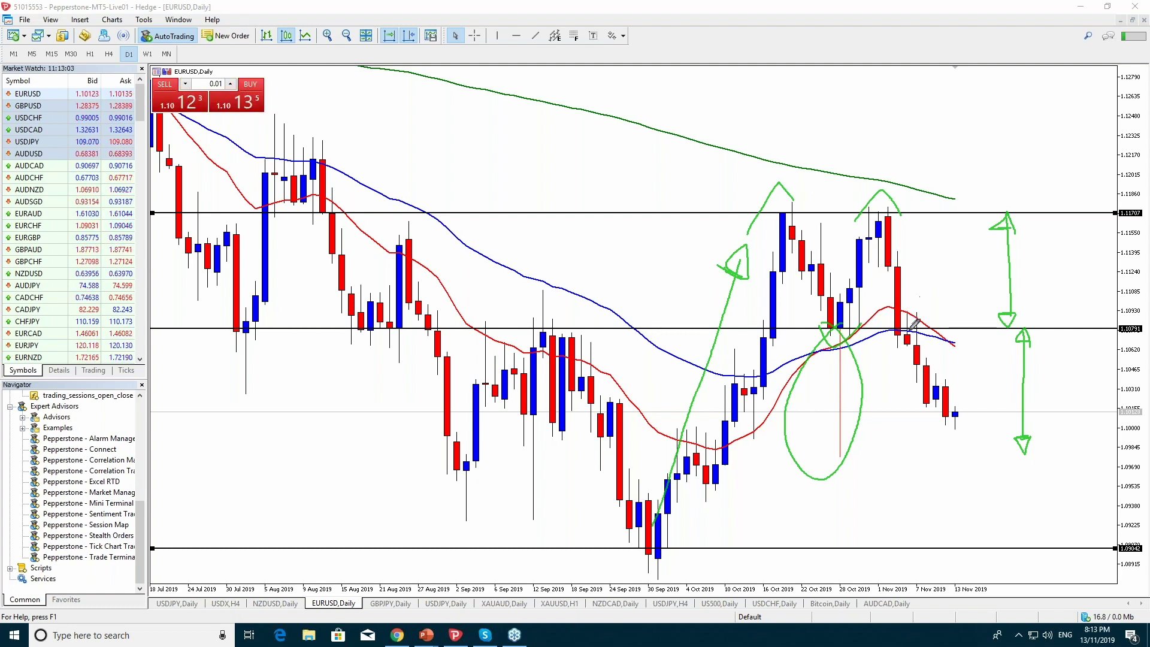
{"action": "left_click_drag", "start_coordinate": [914, 327], "coordinate": [897, 328]}
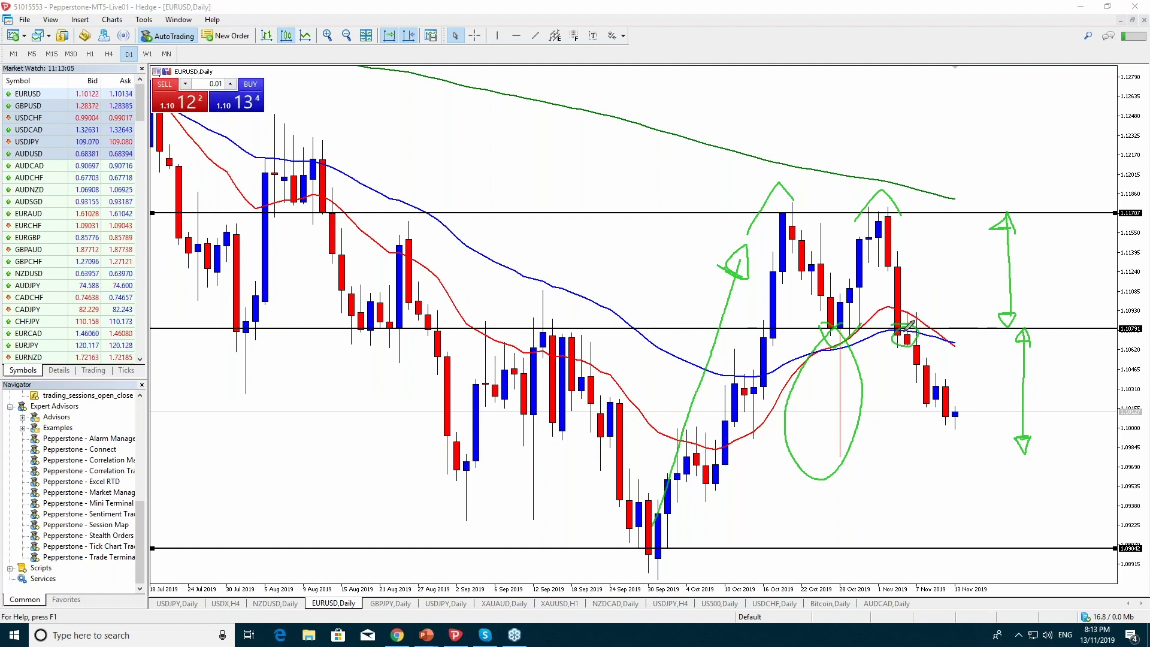
Mark the double top's projected target zone at the late-October spike low with green lines and an ellipse, and erase all annotations.
{"action": "left_click_drag", "start_coordinate": [809, 456], "coordinate": [884, 452]}
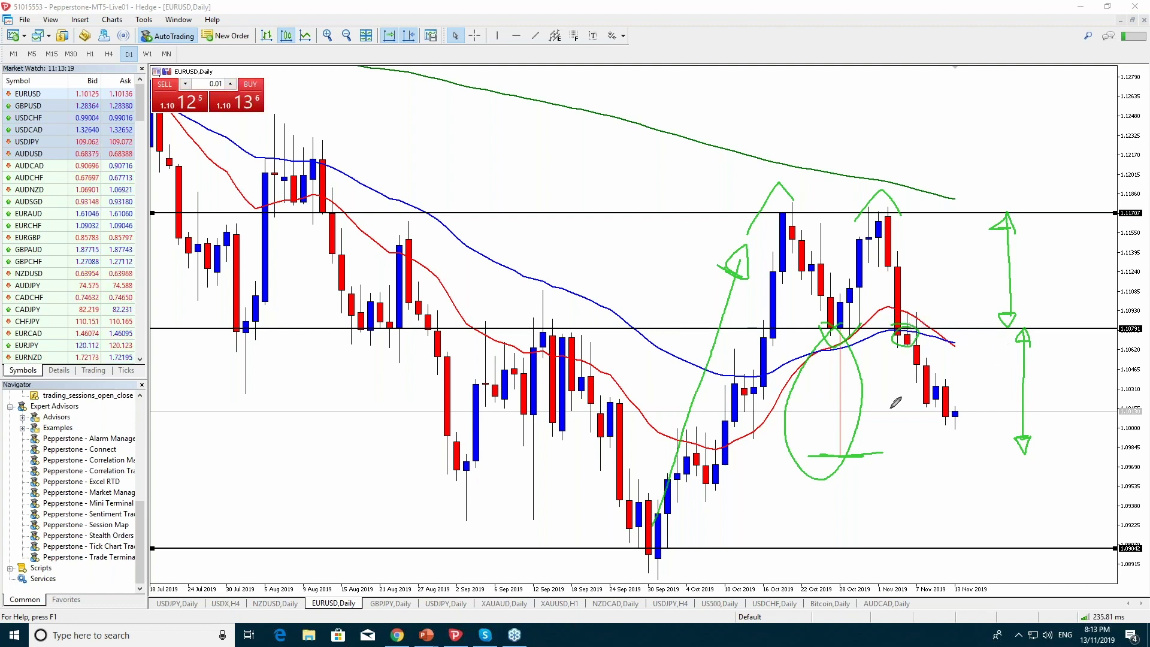
{"action": "mouse_move", "coordinate": [914, 441]}
{"action": "left_mouse_down"}
{"action": "mouse_move", "coordinate": [984, 448]}
{"action": "mouse_move", "coordinate": [722, 453]}
{"action": "left_mouse_up"}
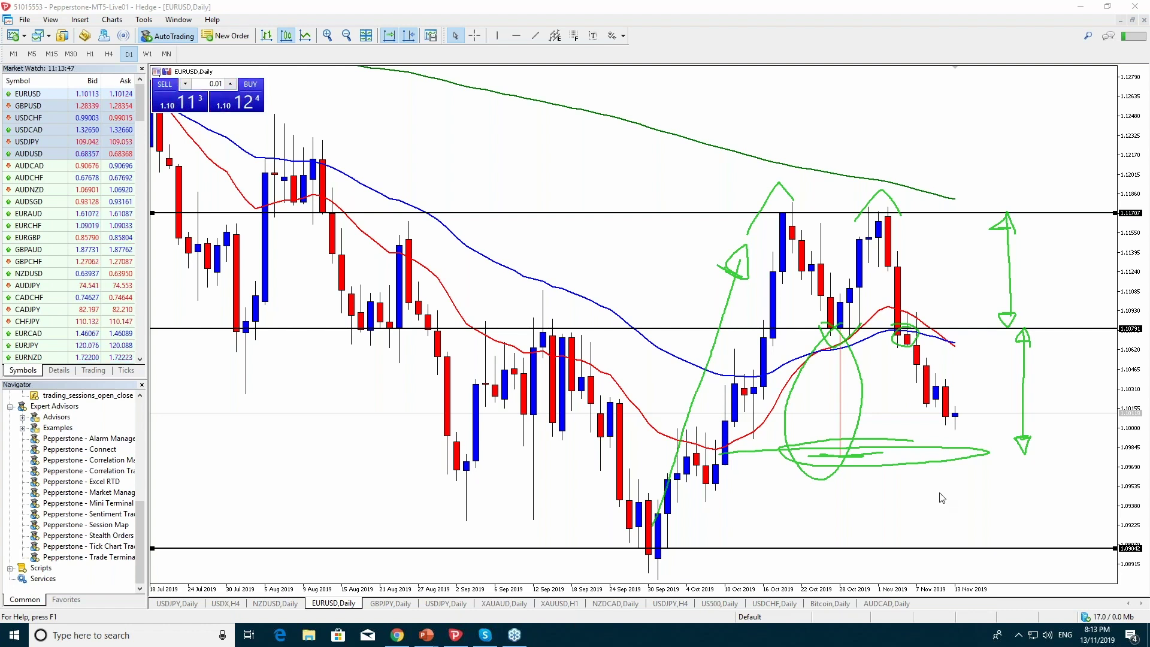
{"action": "key", "text": "e"}
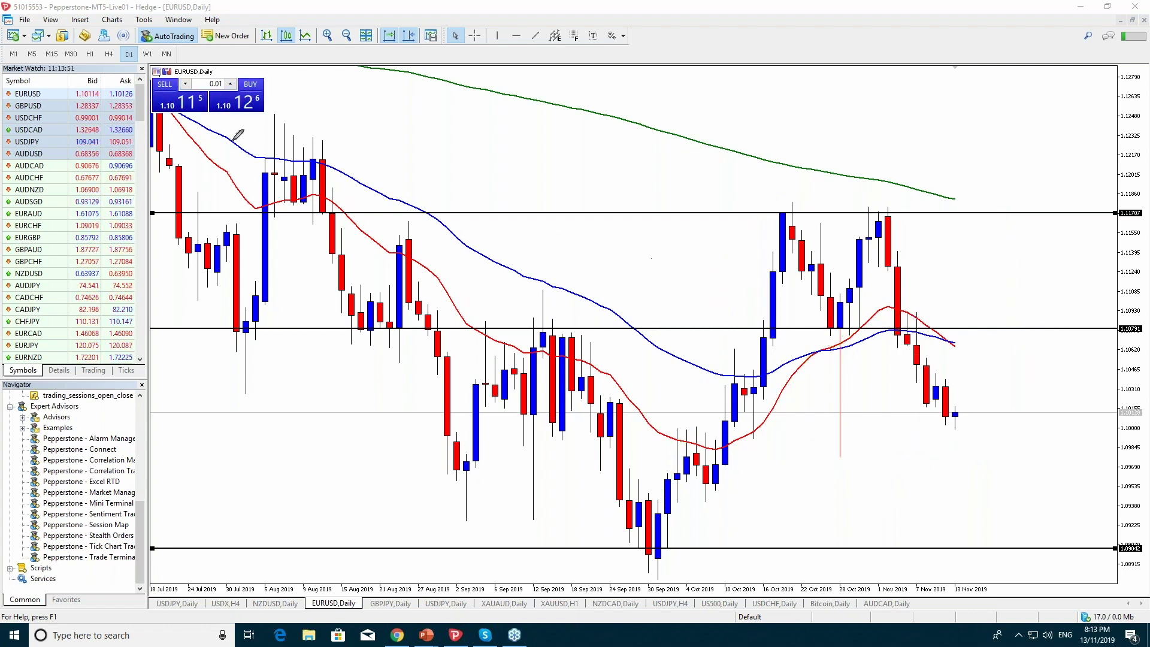
Switch EURUSD to the four-hour timeframe and highlight in yellow the low candle just before the 7 November rise.
{"action": "left_click", "coordinate": [109, 54]}
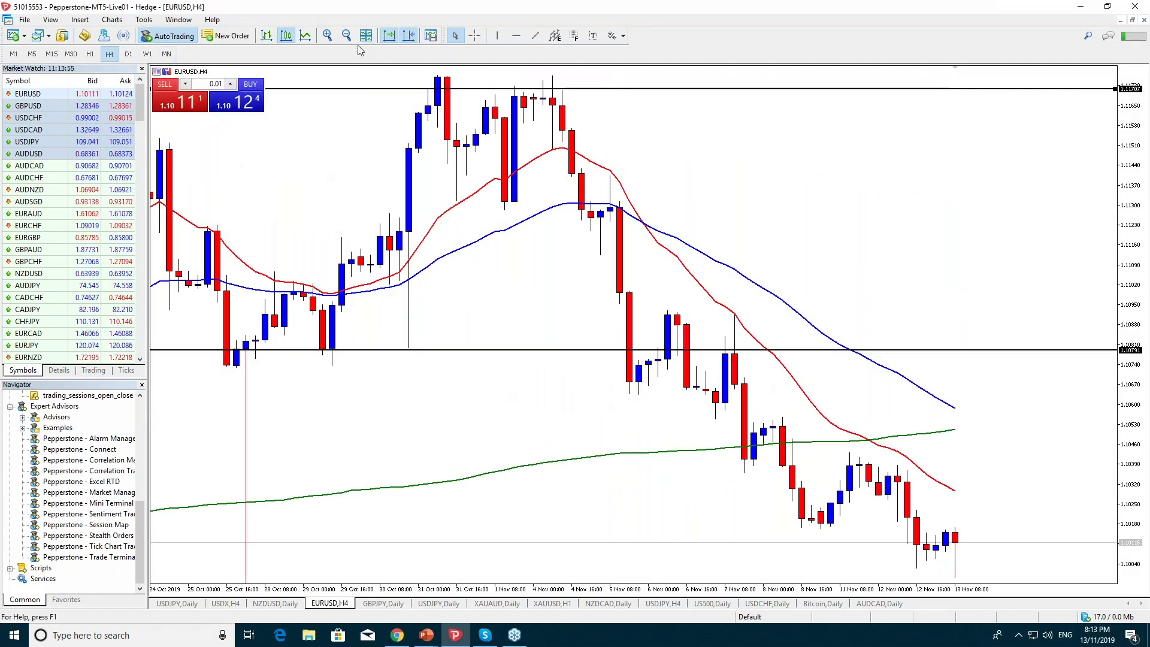
{"action": "scroll", "coordinate": [539, 383], "scroll_direction": "up", "scroll_amount": 5}
{"action": "scroll", "coordinate": [549, 399], "scroll_direction": "down", "scroll_amount": 5}
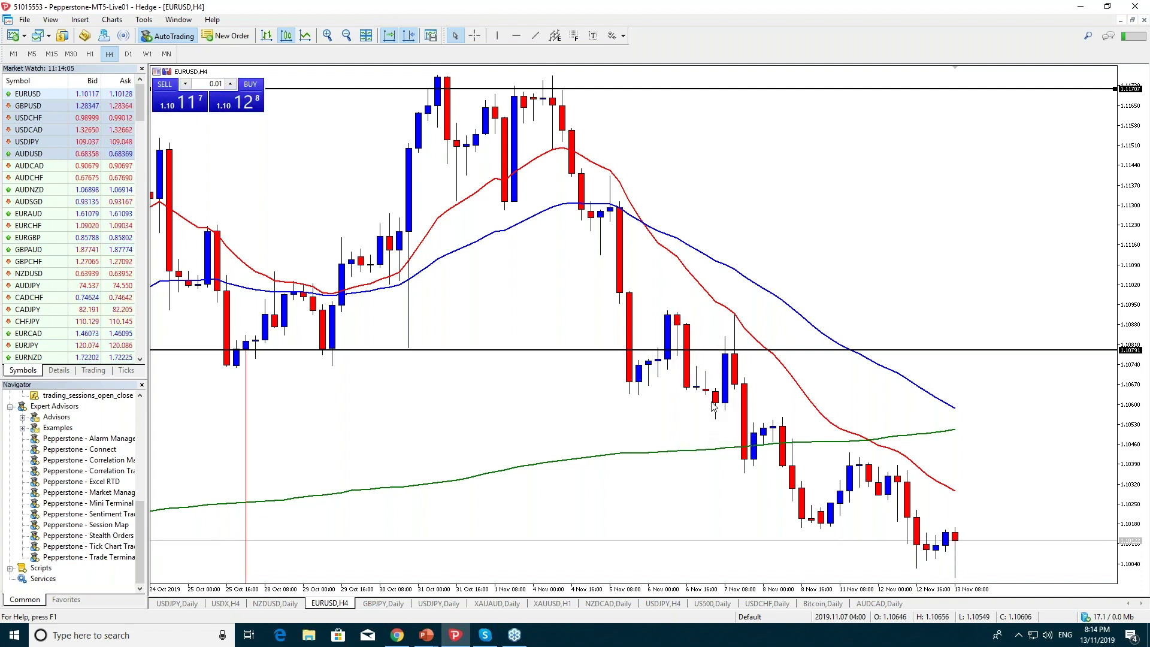
{"action": "mouse_move", "coordinate": [719, 407]}
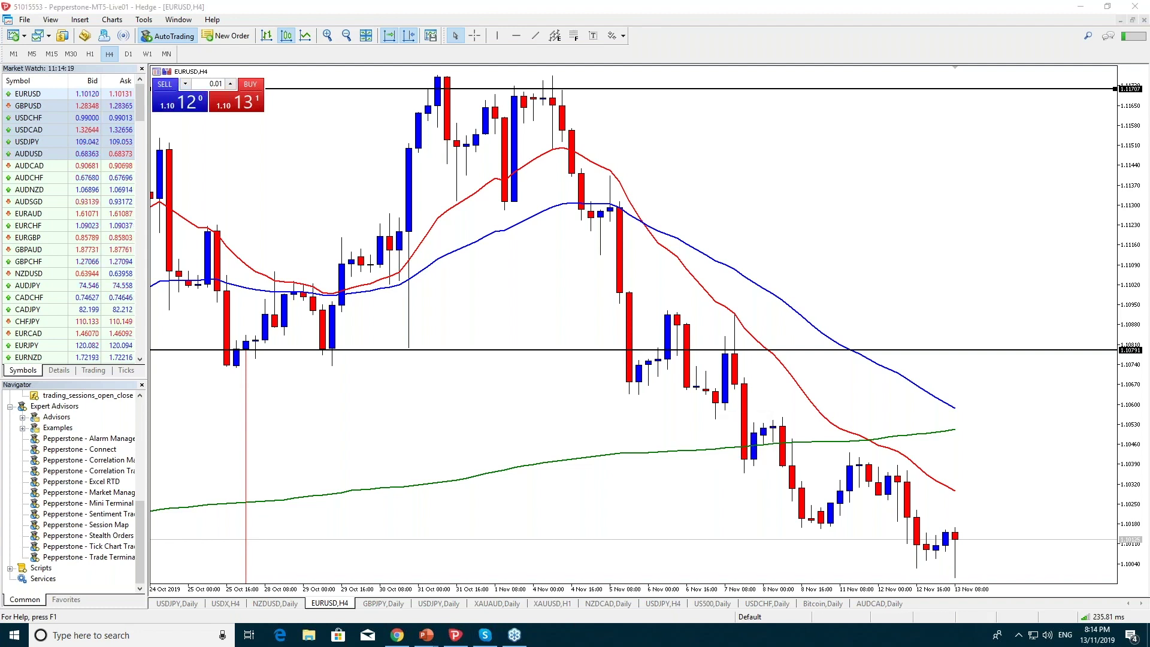
{"action": "left_click_drag", "start_coordinate": [713, 388], "coordinate": [711, 427]}
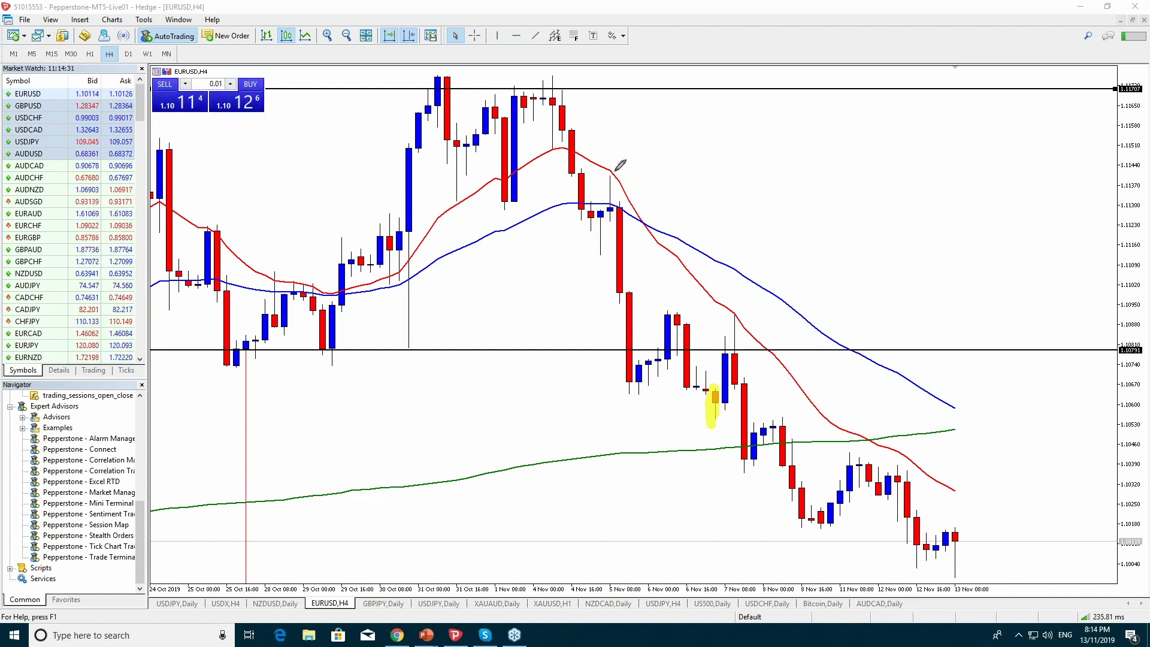
Underscore the three successive November swing highs in green and label them MC, SC and SA from highest to lowest.
{"action": "left_click_drag", "start_coordinate": [647, 302], "coordinate": [712, 304]}
{"action": "left_click_drag", "start_coordinate": [602, 161], "coordinate": [635, 162]}
{"action": "left_click_drag", "start_coordinate": [547, 67], "coordinate": [529, 68]}
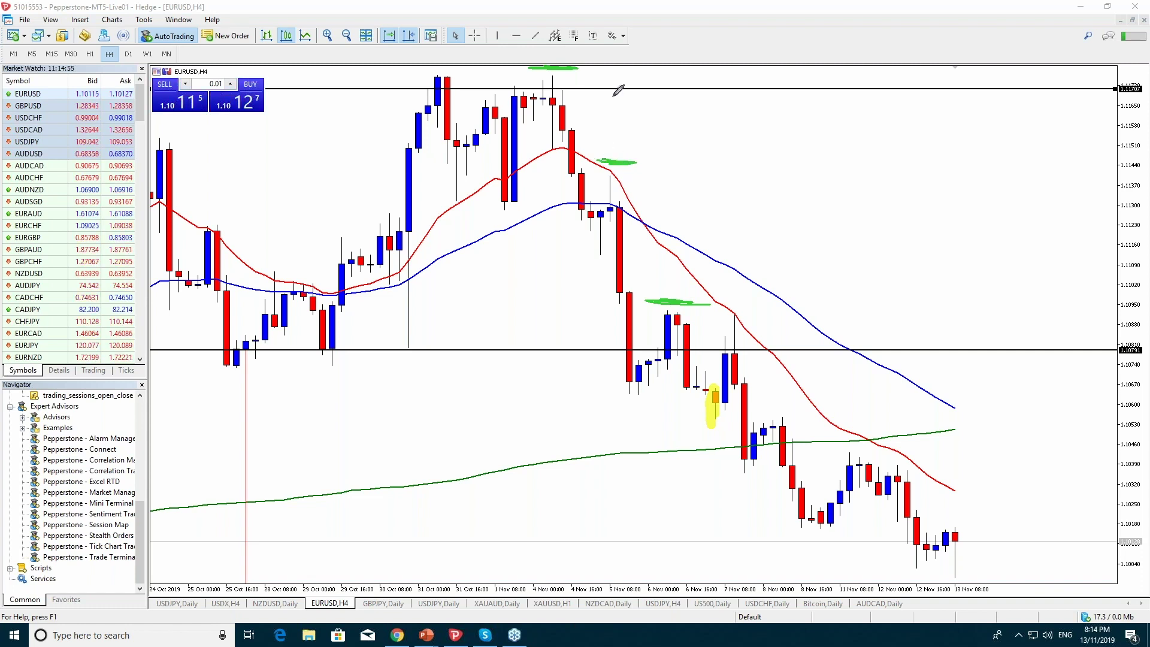
{"action": "mouse_move", "coordinate": [623, 63]}
{"action": "left_mouse_down"}
{"action": "mouse_move", "coordinate": [633, 75]}
{"action": "mouse_move", "coordinate": [669, 69]}
{"action": "left_mouse_up"}
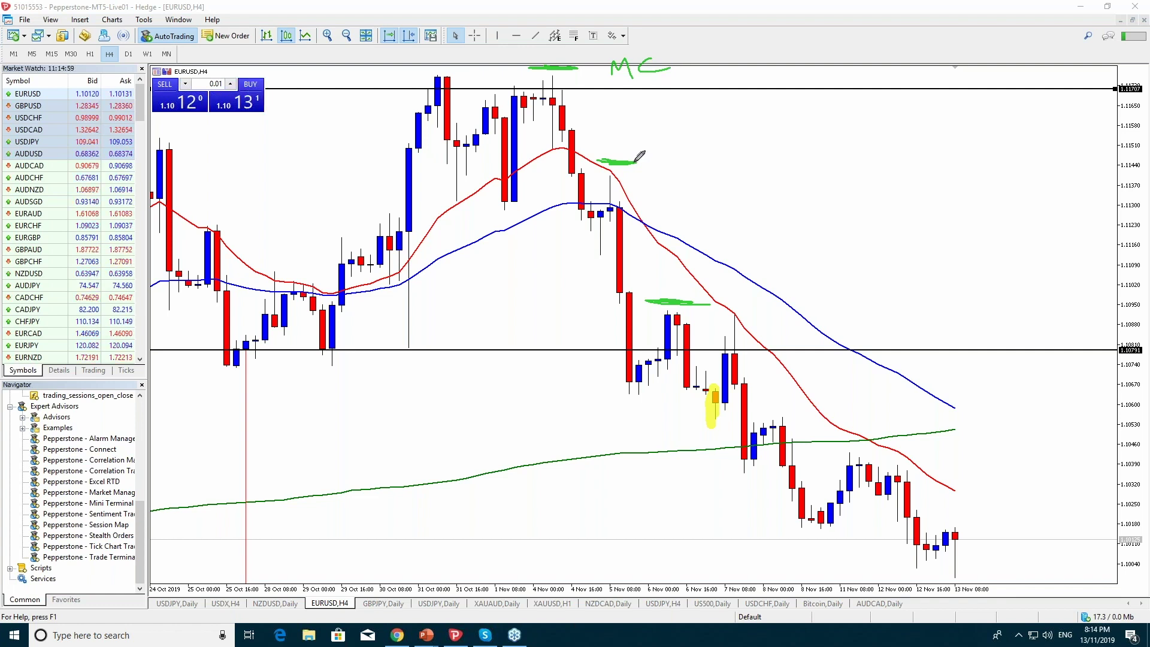
{"action": "mouse_move", "coordinate": [629, 129]}
{"action": "left_mouse_down"}
{"action": "mouse_move", "coordinate": [620, 145]}
{"action": "mouse_move", "coordinate": [667, 146]}
{"action": "left_mouse_up"}
{"action": "mouse_move", "coordinate": [666, 263]}
{"action": "left_mouse_down"}
{"action": "mouse_move", "coordinate": [655, 277]}
{"action": "mouse_move", "coordinate": [692, 252]}
{"action": "mouse_move", "coordinate": [697, 263]}
{"action": "left_mouse_up"}
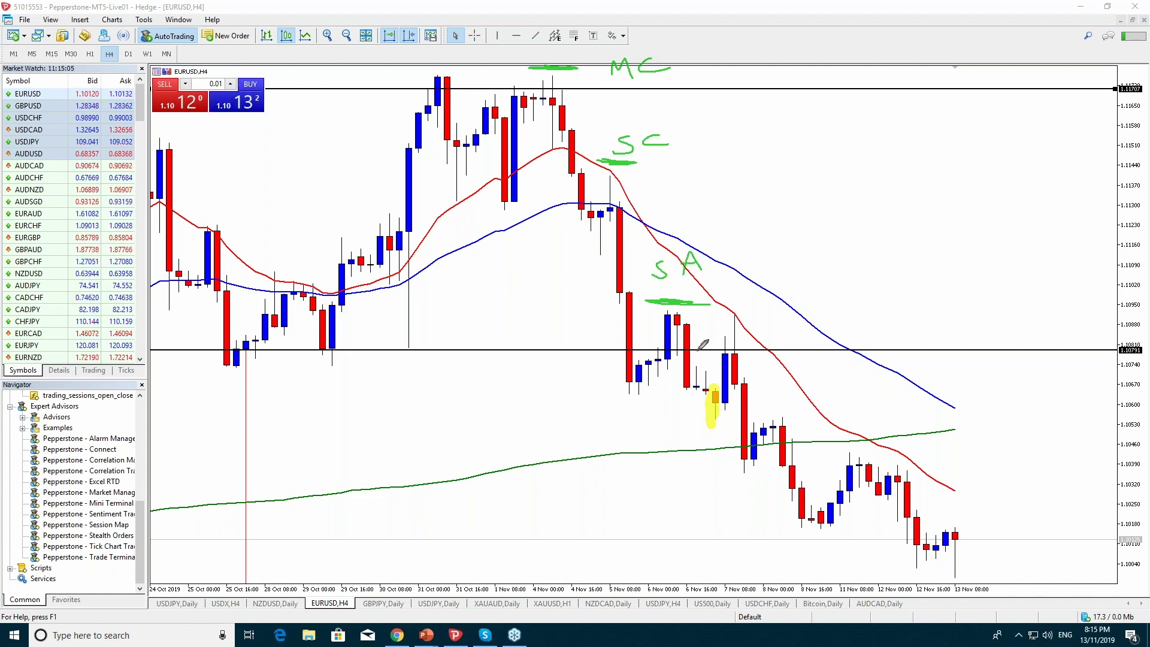
Line up and circle the 7 November high beside the SA level, and ring the SC and SA labels in green.
{"action": "mouse_move", "coordinate": [738, 307]}
{"action": "left_mouse_down"}
{"action": "mouse_move", "coordinate": [734, 327]}
{"action": "mouse_move", "coordinate": [740, 305]}
{"action": "left_mouse_up"}
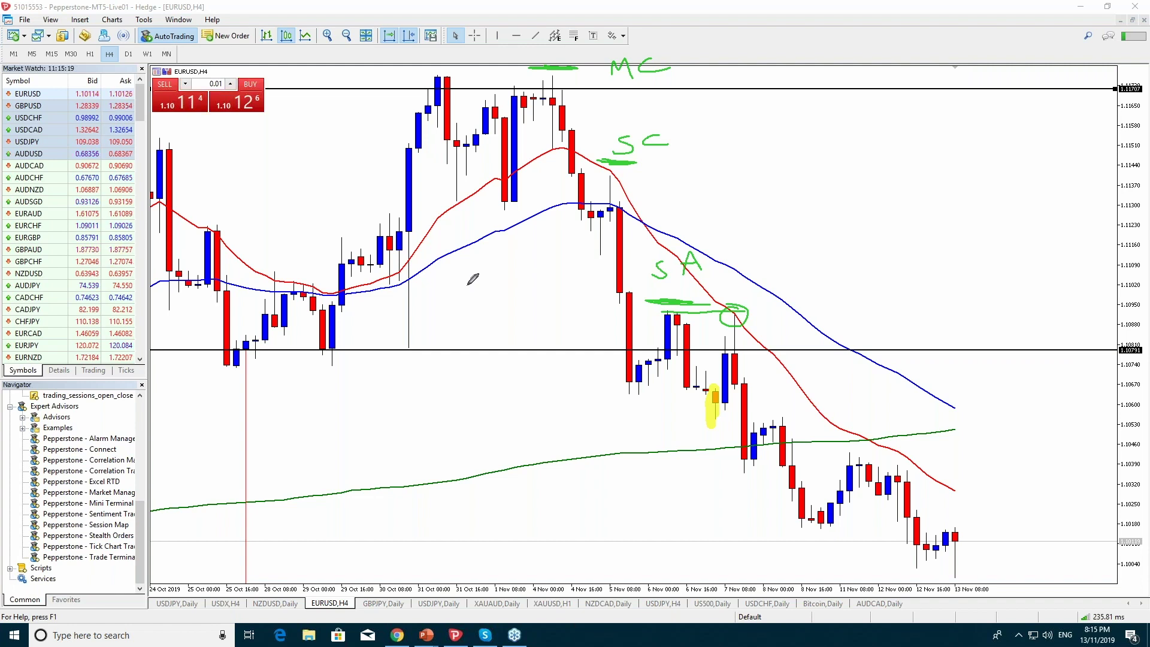
{"action": "left_click_drag", "start_coordinate": [679, 136], "coordinate": [540, 149]}
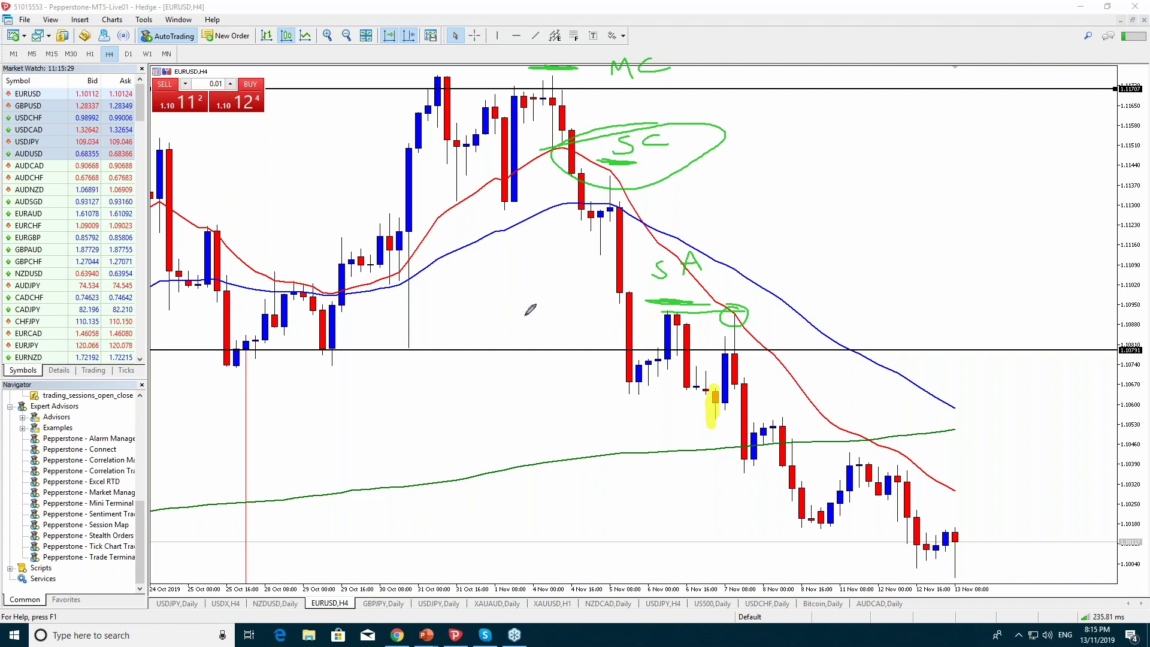
{"action": "mouse_move", "coordinate": [728, 243]}
{"action": "left_mouse_down"}
{"action": "mouse_move", "coordinate": [756, 255]}
{"action": "mouse_move", "coordinate": [665, 238]}
{"action": "left_mouse_up"}
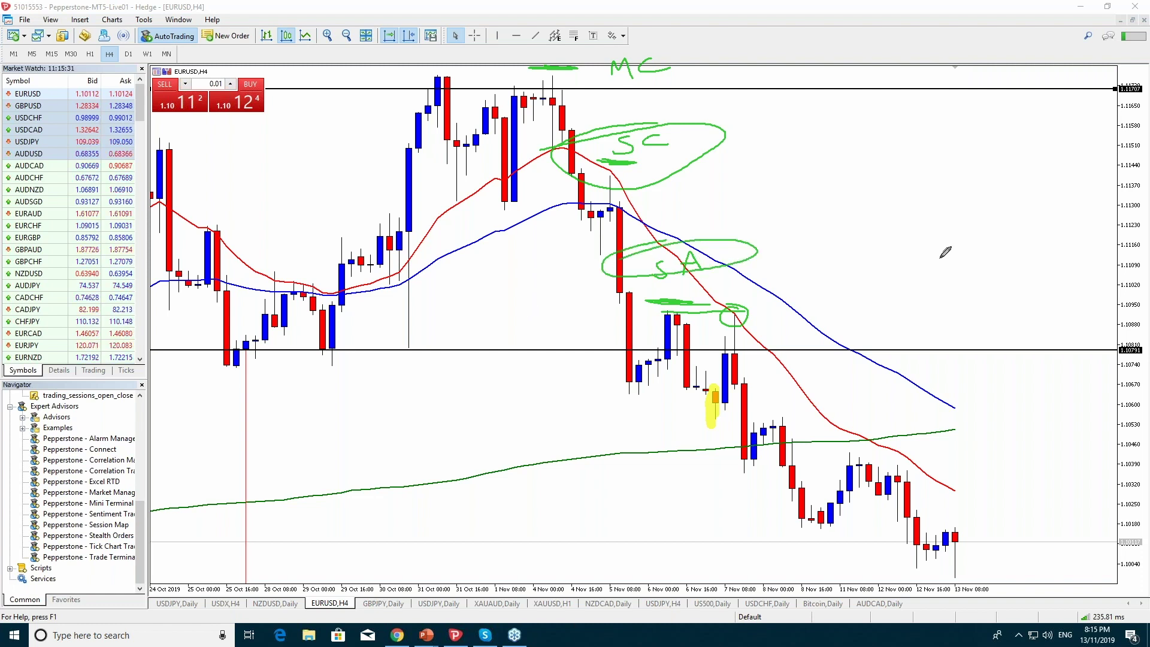
Write RISK and RE in green in the empty area above the falling averages, and erase all annotations.
{"action": "mouse_move", "coordinate": [885, 234]}
{"action": "left_mouse_down"}
{"action": "mouse_move", "coordinate": [876, 226]}
{"action": "mouse_move", "coordinate": [934, 191]}
{"action": "mouse_move", "coordinate": [959, 209]}
{"action": "left_mouse_up"}
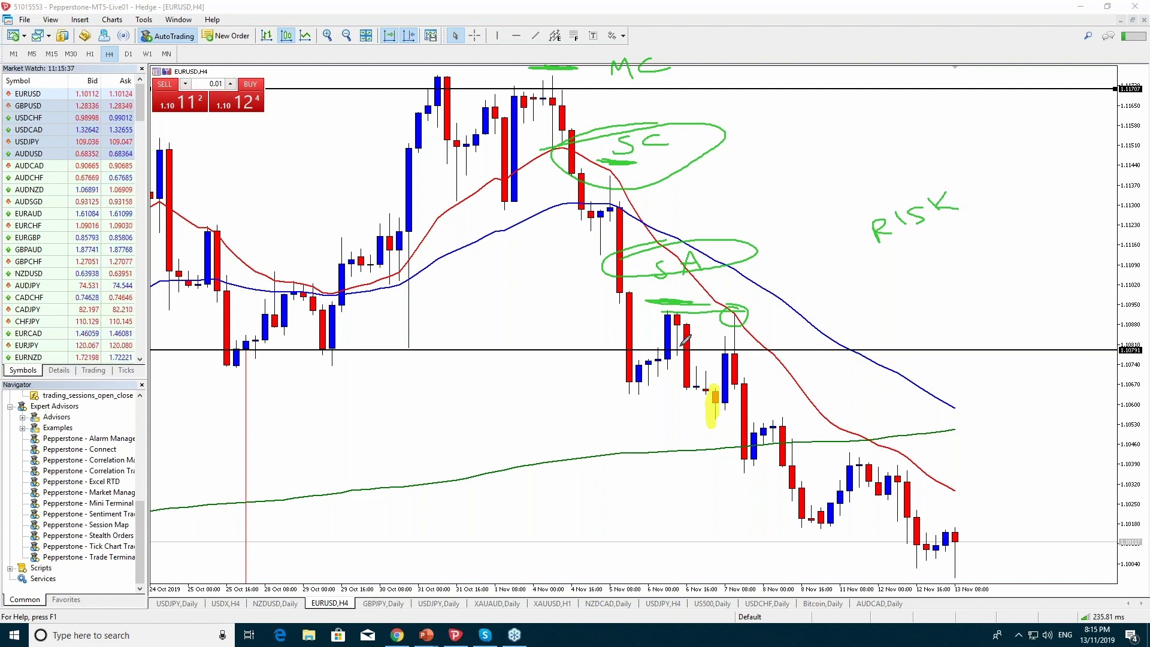
{"action": "mouse_move", "coordinate": [885, 255]}
{"action": "left_mouse_down"}
{"action": "mouse_move", "coordinate": [894, 271]}
{"action": "mouse_move", "coordinate": [909, 245]}
{"action": "mouse_move", "coordinate": [930, 241]}
{"action": "left_mouse_up"}
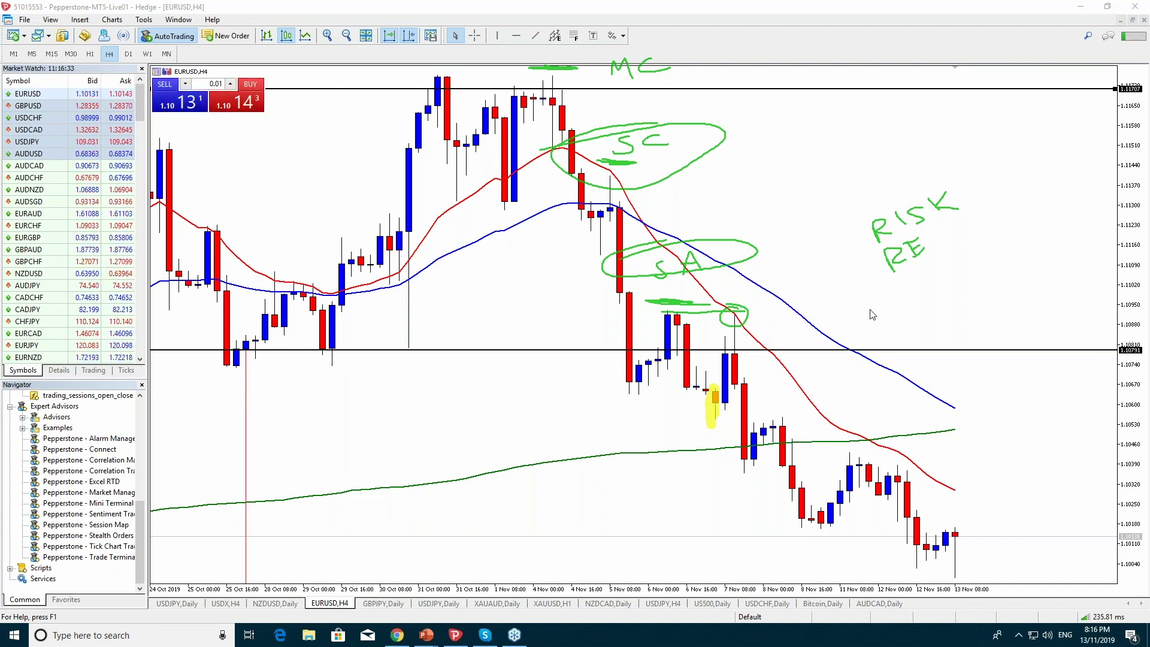
{"action": "key", "text": "Escape"}
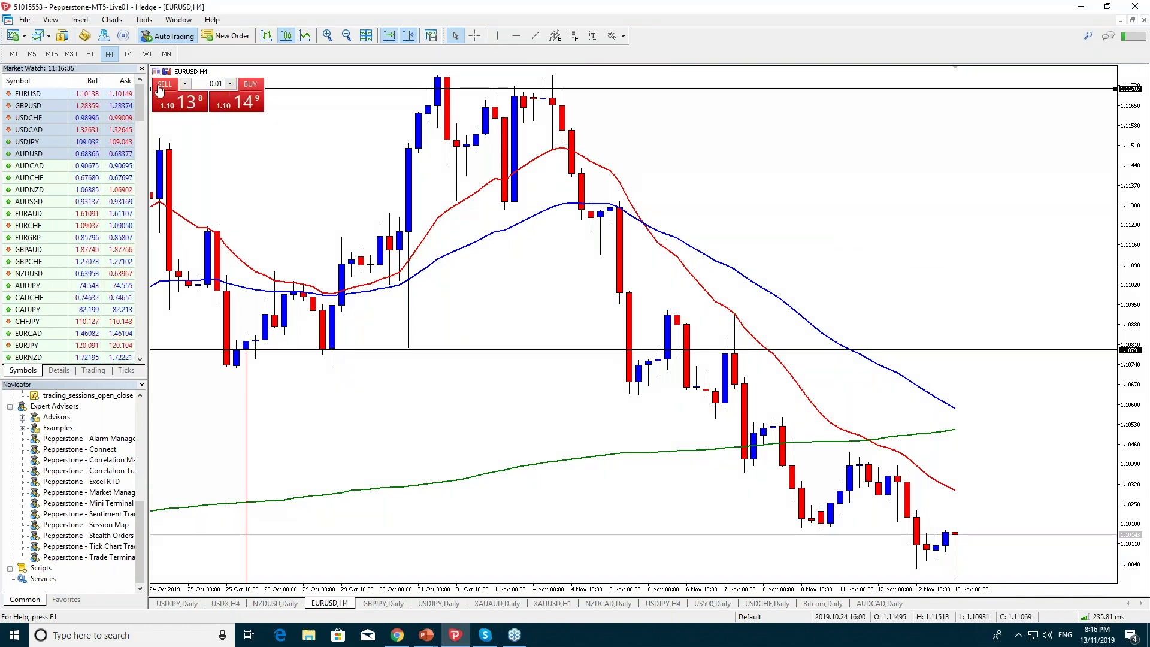
Switch EURUSD to the one-hour timeframe and place a horizontal line at 1.10551, at the low between the 6 and 7 November peaks.
{"action": "left_click", "coordinate": [93, 55]}
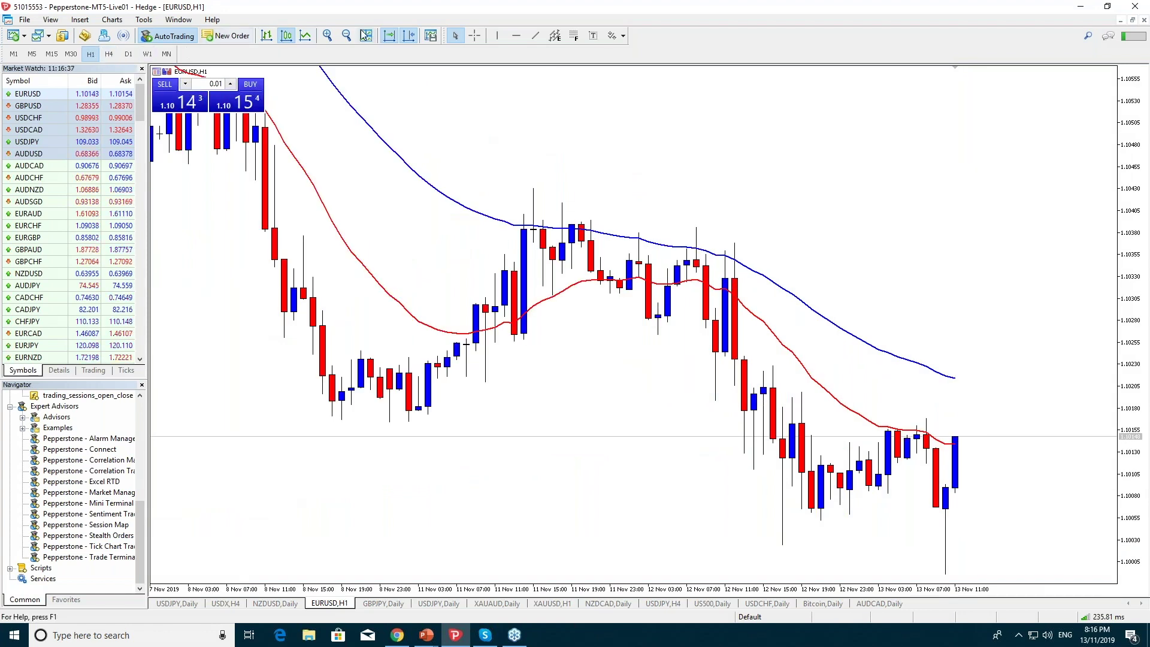
{"action": "left_click", "coordinate": [347, 36]}
{"action": "left_click", "coordinate": [347, 36]}
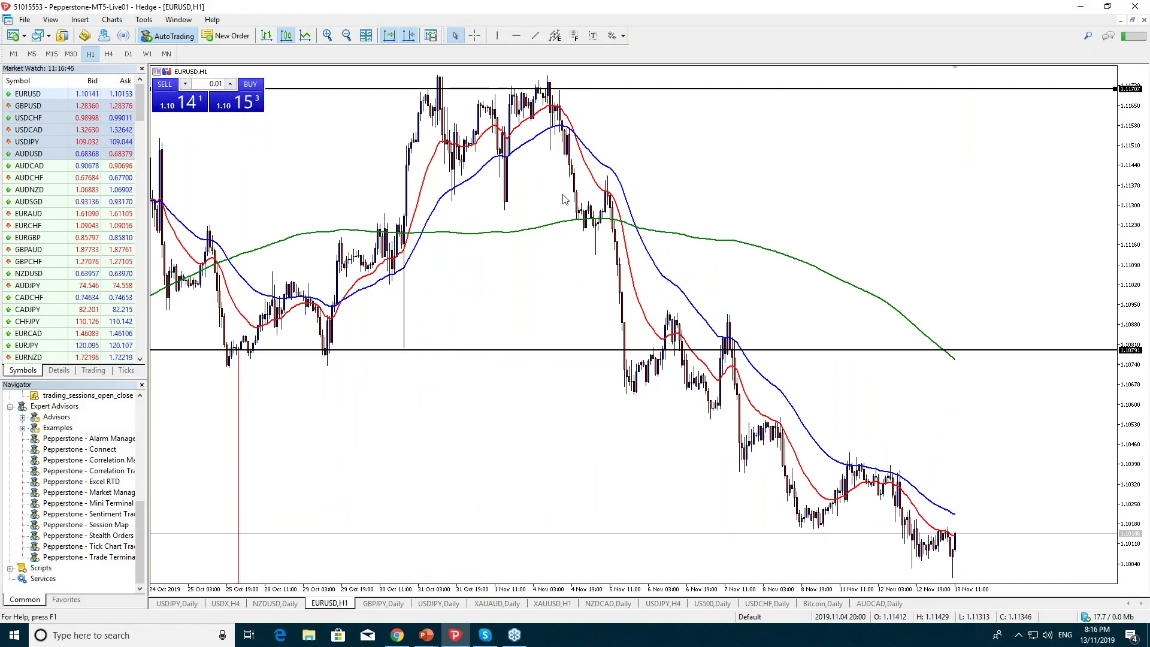
{"action": "left_click", "coordinate": [517, 37]}
{"action": "left_click", "coordinate": [713, 416]}
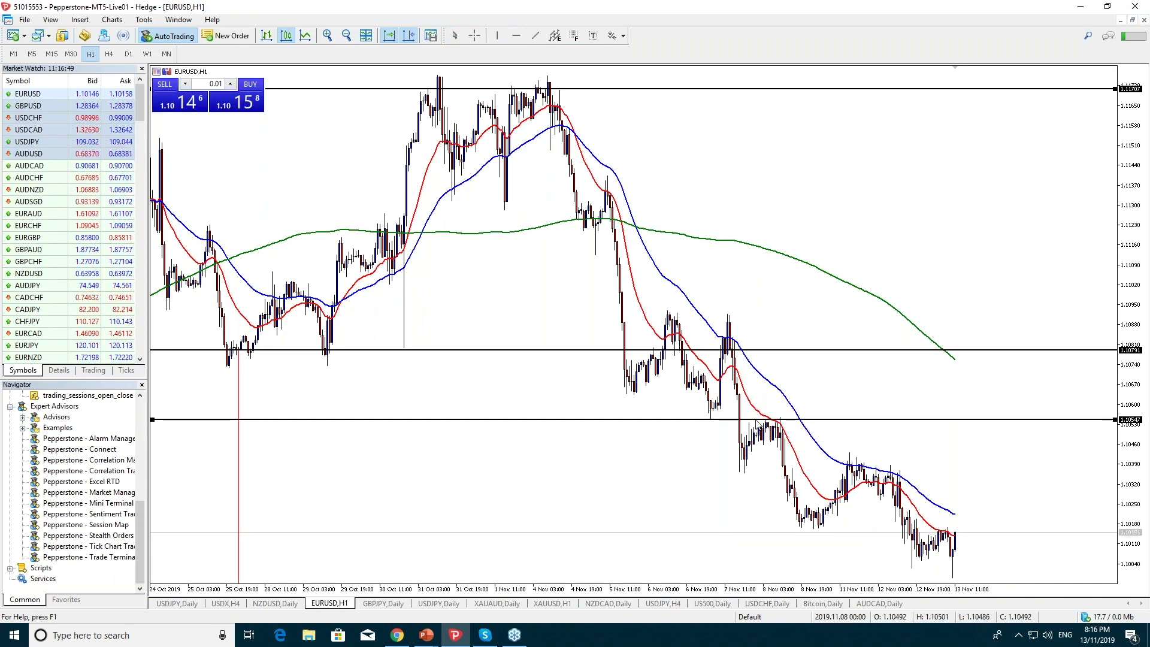
{"action": "left_click_drag", "start_coordinate": [759, 420], "coordinate": [809, 418]}
Add a second horizontal line below the first and adjust it to 1.10389, along the 11–12 November highs.
{"action": "left_click", "coordinate": [516, 35]}
{"action": "left_click", "coordinate": [779, 467]}
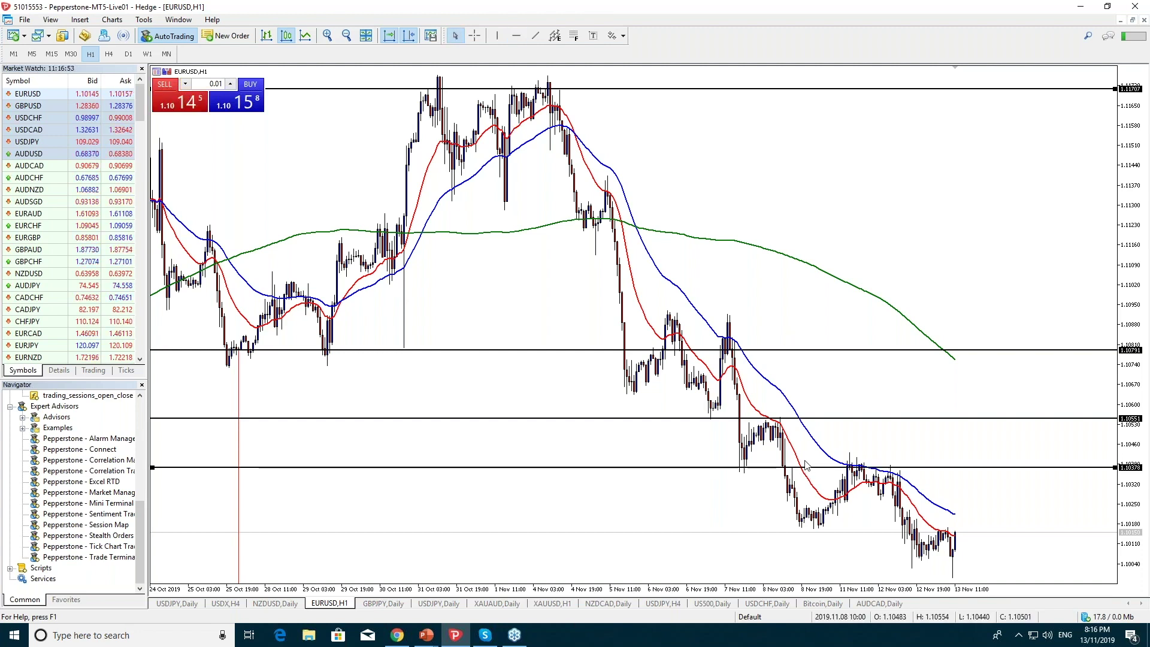
{"action": "left_click_drag", "start_coordinate": [968, 468], "coordinate": [969, 466]}
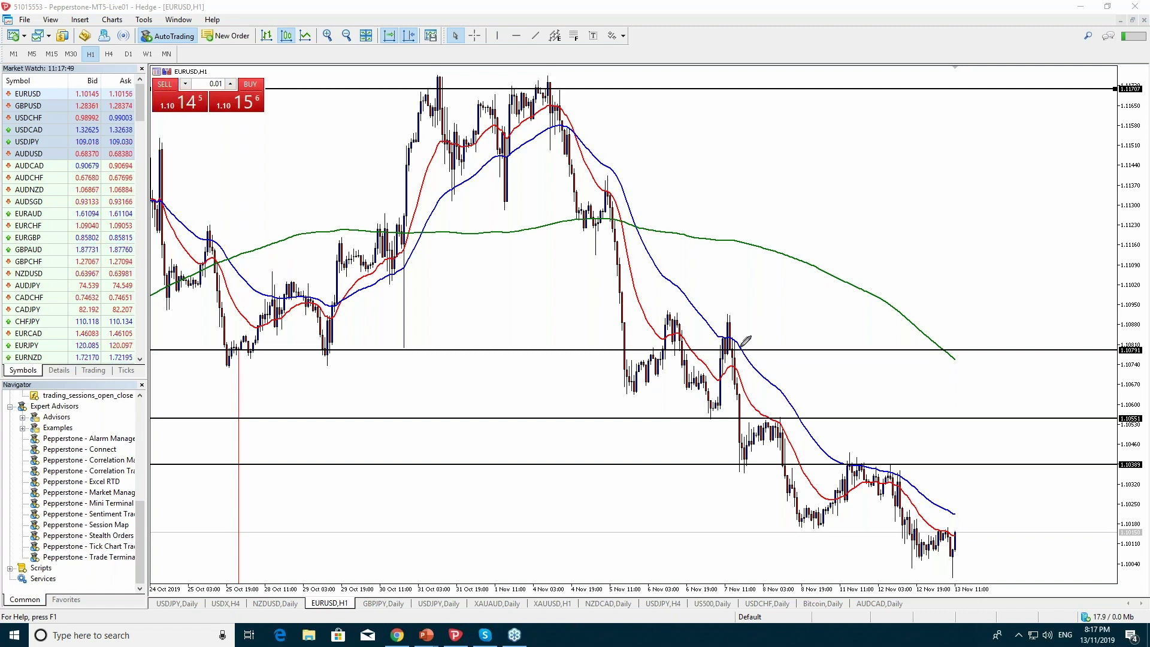
Highlight in yellow the H1 timeframe, the 6 and 7 November peaks, the 1.10551 level and the two touches of 1.10389.
{"action": "key", "text": "h"}
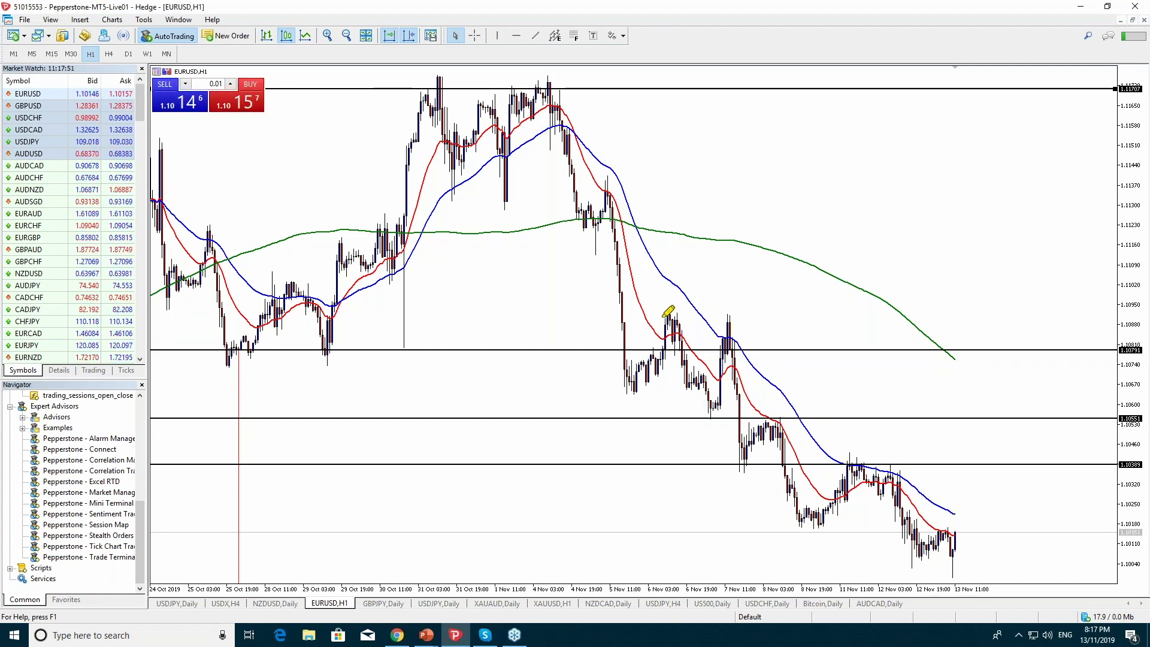
{"action": "left_click_drag", "start_coordinate": [659, 314], "coordinate": [742, 319]}
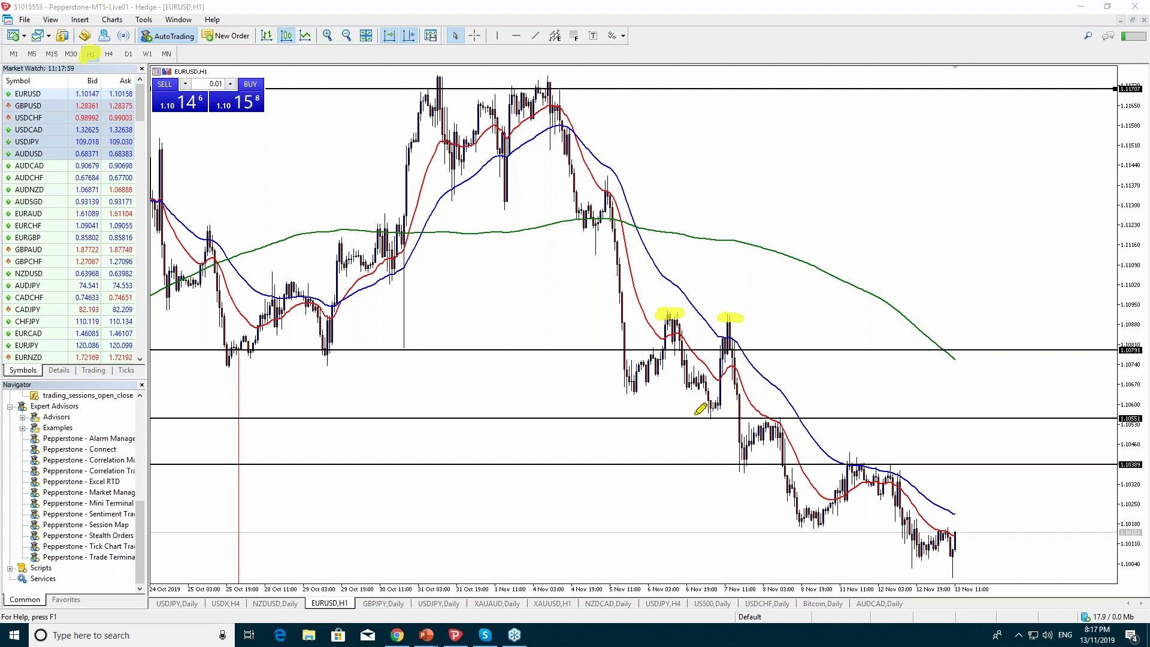
{"action": "left_click_drag", "start_coordinate": [697, 413], "coordinate": [797, 414]}
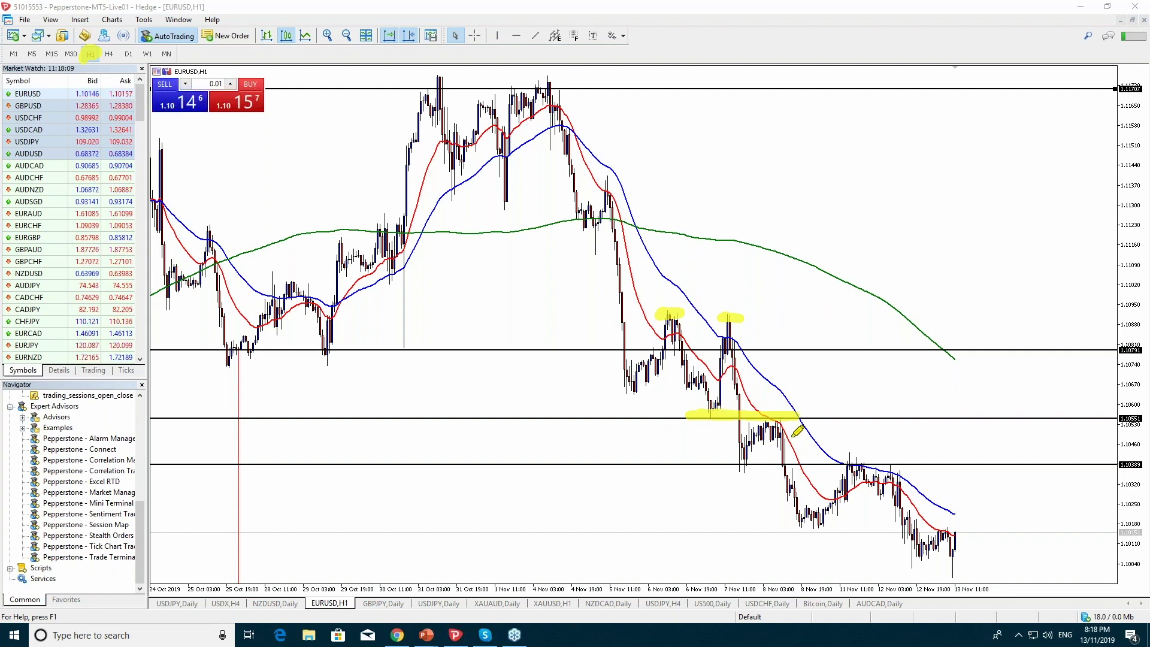
{"action": "mouse_move", "coordinate": [728, 464]}
{"action": "left_mouse_down"}
{"action": "mouse_move", "coordinate": [760, 463]}
{"action": "mouse_move", "coordinate": [728, 464]}
{"action": "left_mouse_up"}
{"action": "left_click_drag", "start_coordinate": [829, 461], "coordinate": [886, 462]}
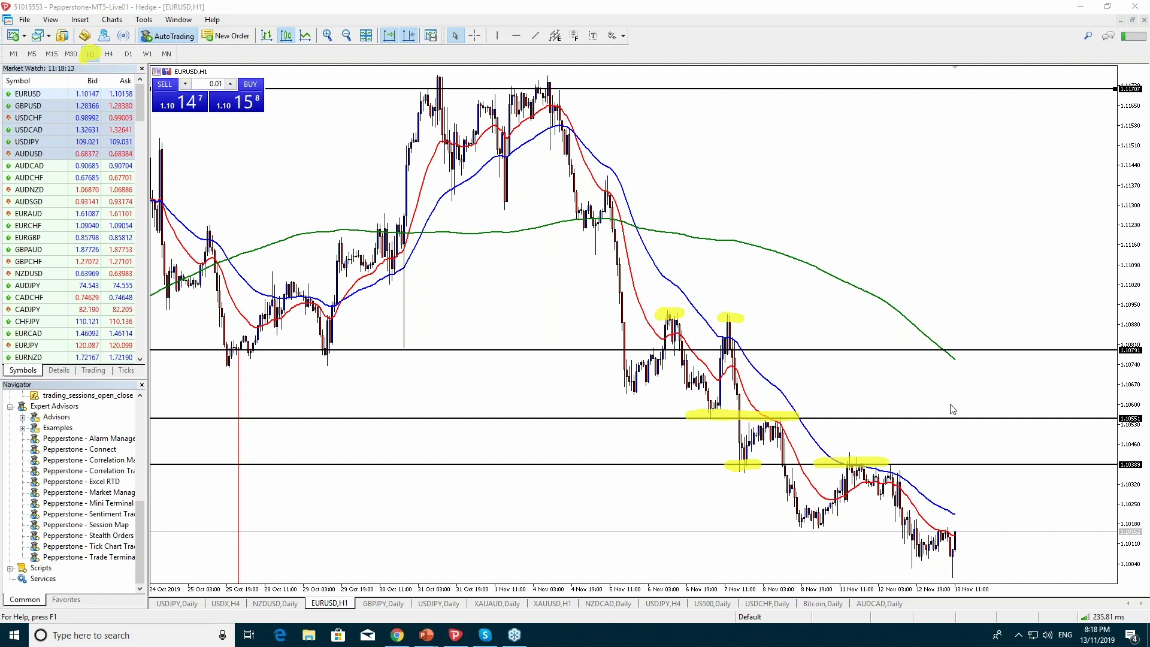
Circle the twin peaks in green, draw arrows to the retests of 1.10551 and 1.10389, and erase all annotations.
{"action": "left_click_drag", "start_coordinate": [701, 280], "coordinate": [612, 286]}
{"action": "mouse_move", "coordinate": [864, 301]}
{"action": "left_mouse_down"}
{"action": "mouse_move", "coordinate": [817, 334]}
{"action": "mouse_move", "coordinate": [786, 373]}
{"action": "mouse_move", "coordinate": [795, 379]}
{"action": "left_mouse_up"}
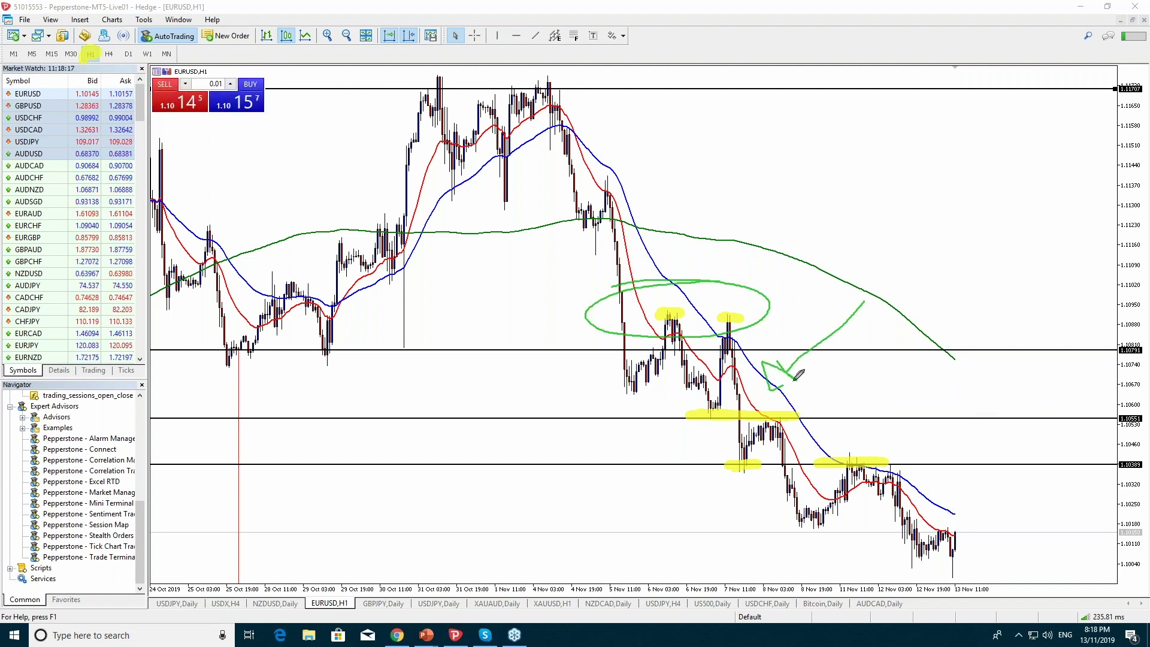
{"action": "left_click_drag", "start_coordinate": [952, 309], "coordinate": [863, 445]}
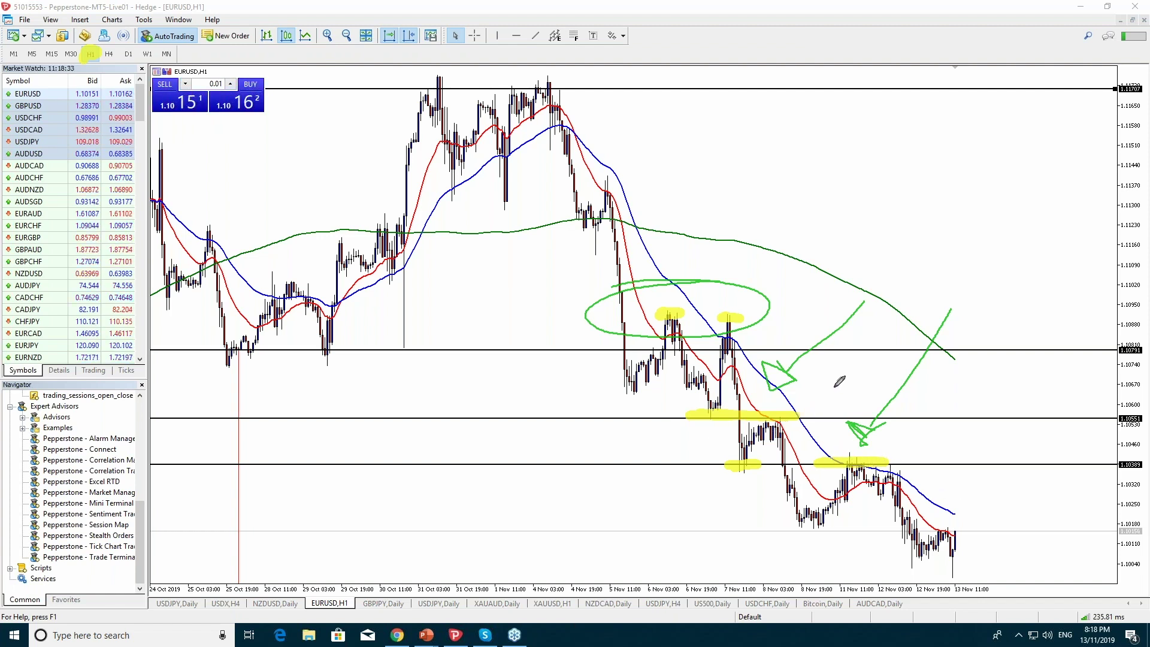
{"action": "key", "text": "Escape"}
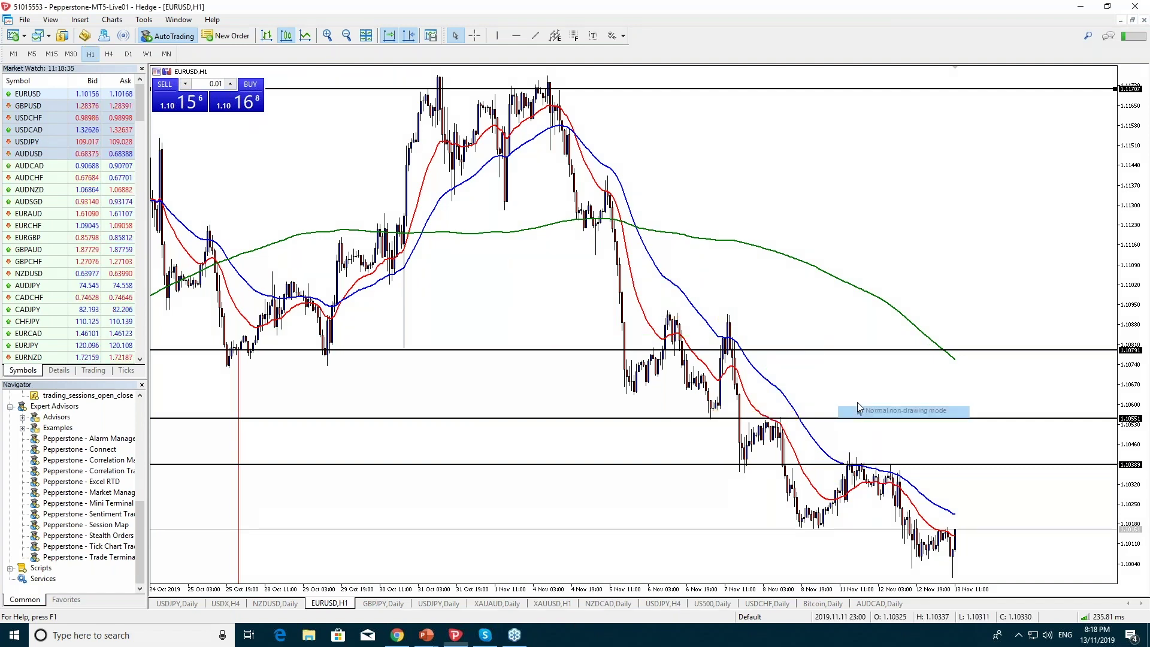
Switch EURUSD to the 15-minute timeframe and turn off automatic scrolling to show the decline from 7 November.
{"action": "left_click", "coordinate": [57, 54]}
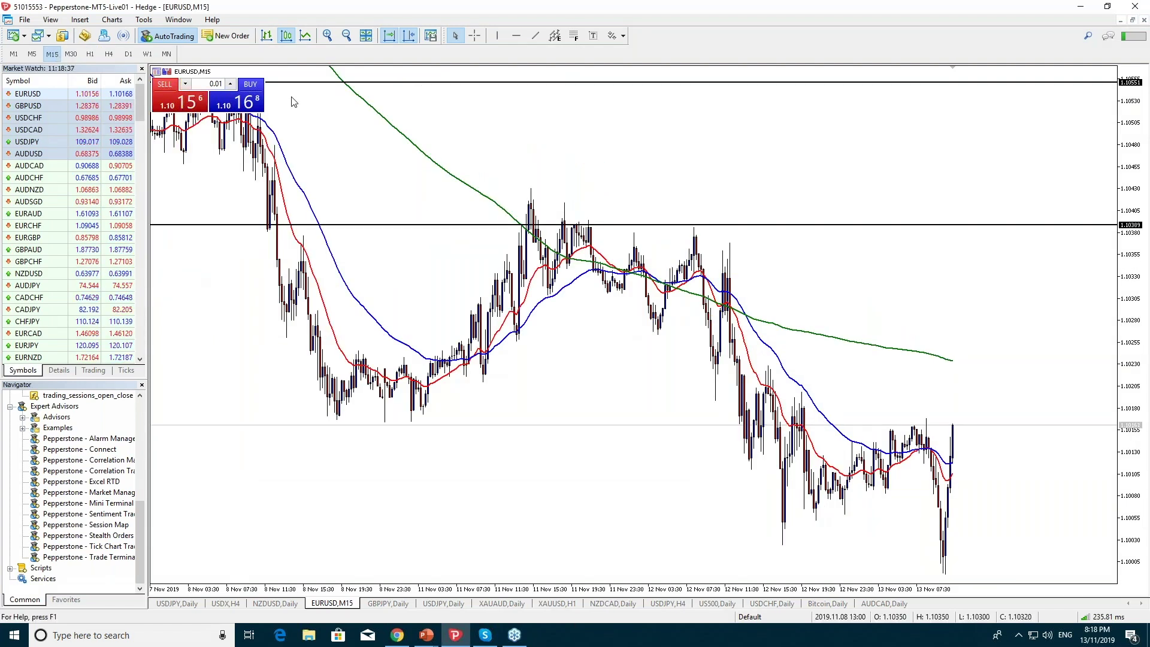
{"action": "left_click", "coordinate": [346, 35]}
{"action": "left_click", "coordinate": [346, 35]}
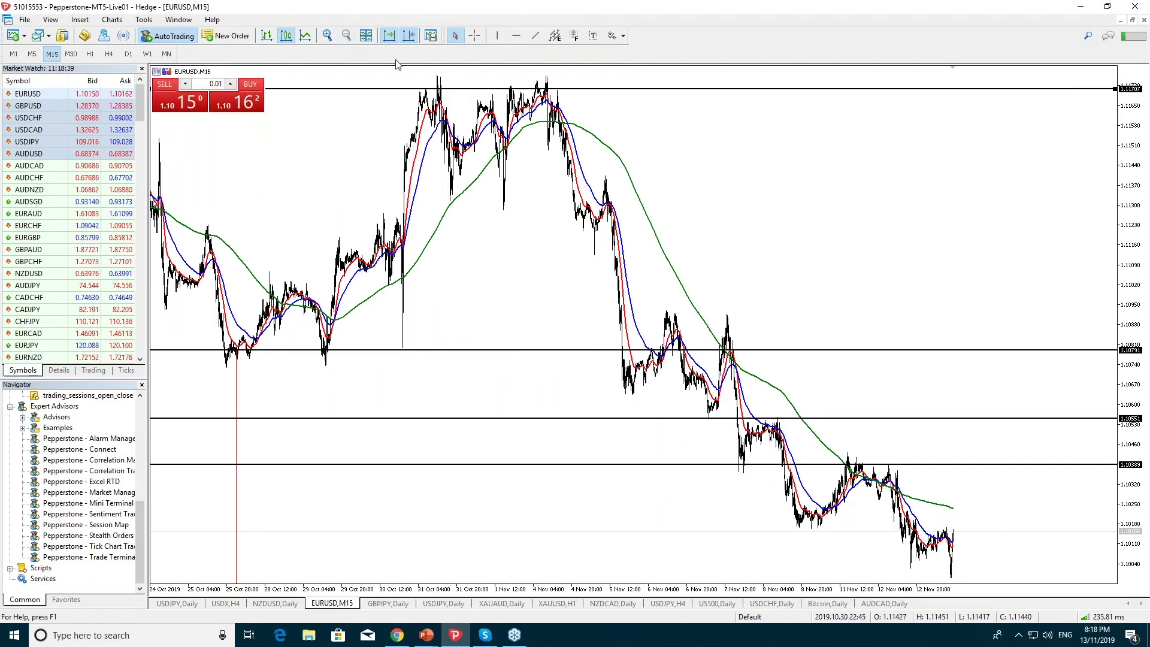
{"action": "left_click", "coordinate": [327, 35]}
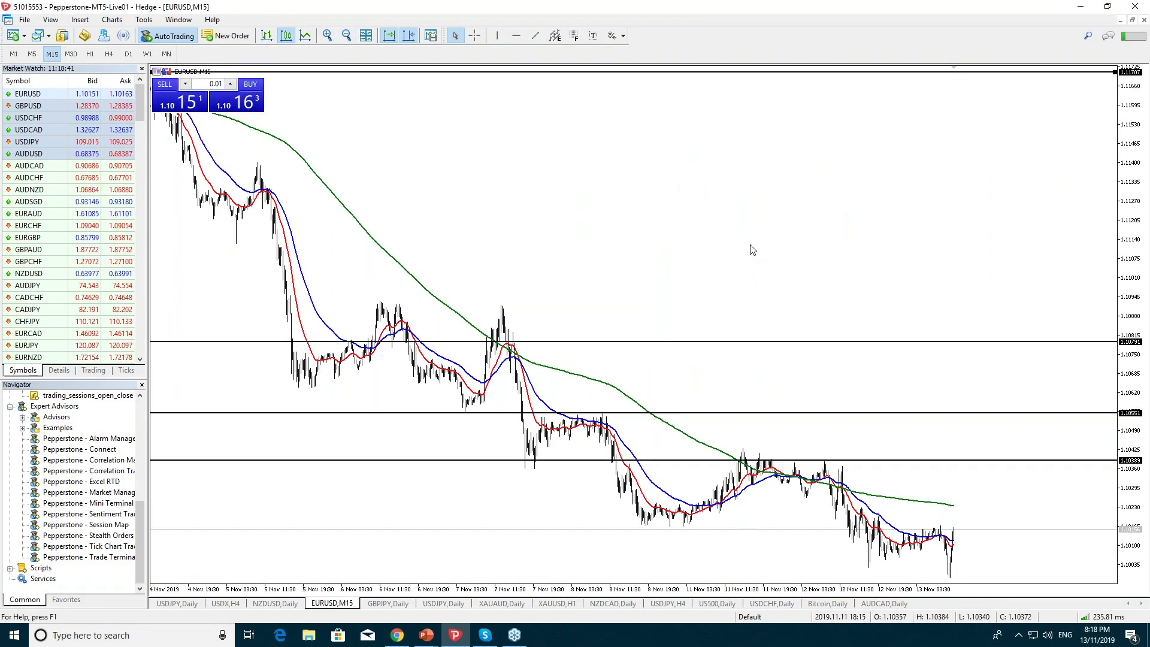
{"action": "left_click", "coordinate": [328, 35]}
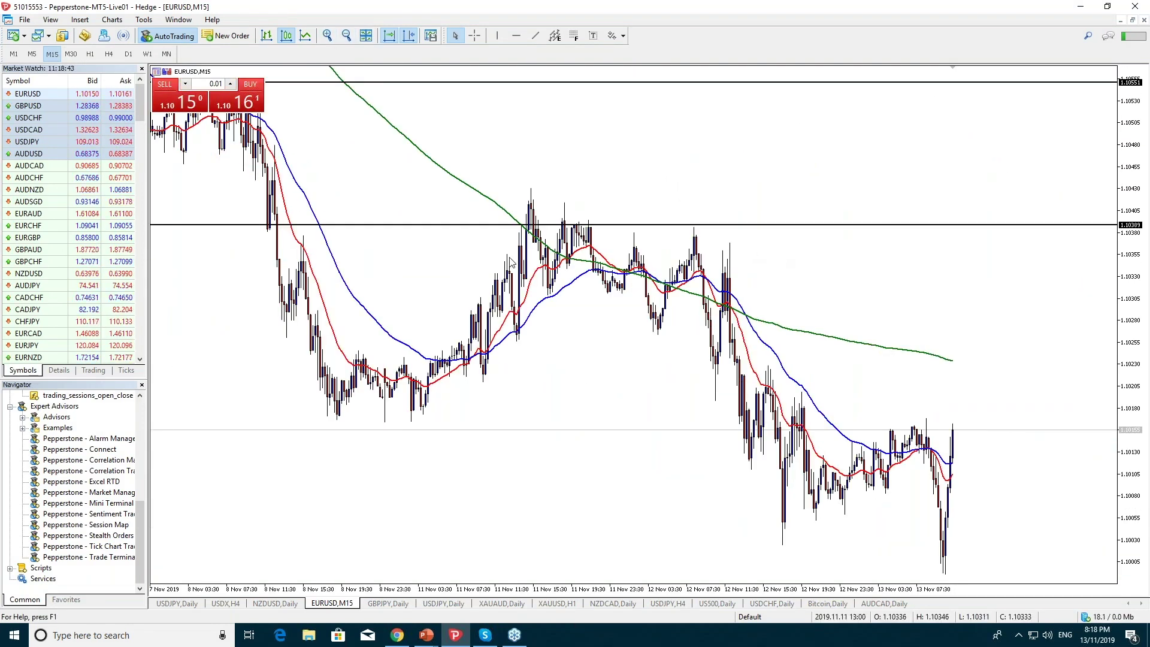
{"action": "left_click", "coordinate": [390, 37]}
{"action": "scroll", "coordinate": [601, 189], "scroll_direction": "up", "scroll_amount": 5}
{"action": "scroll", "coordinate": [240, 304], "scroll_direction": "up", "scroll_amount": 2}
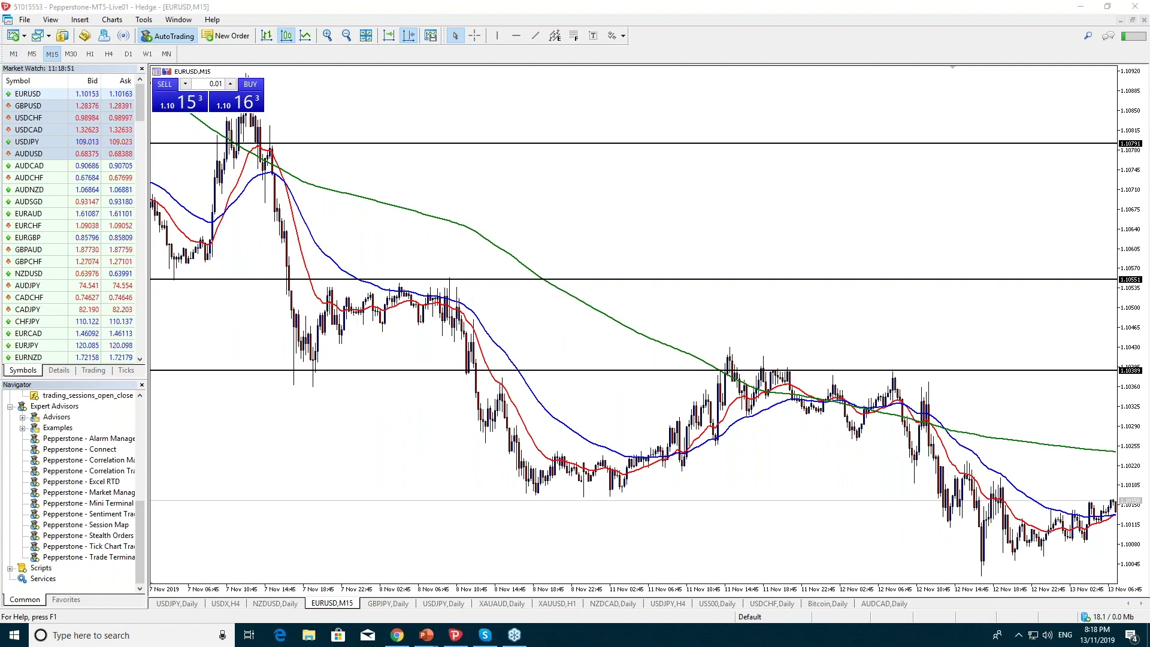
Highlight the 8 November high in yellow, draw a green double-headed arrow along the 7 November decline, and write "50%" above the chart.
{"action": "left_click_drag", "start_coordinate": [449, 322], "coordinate": [449, 276]}
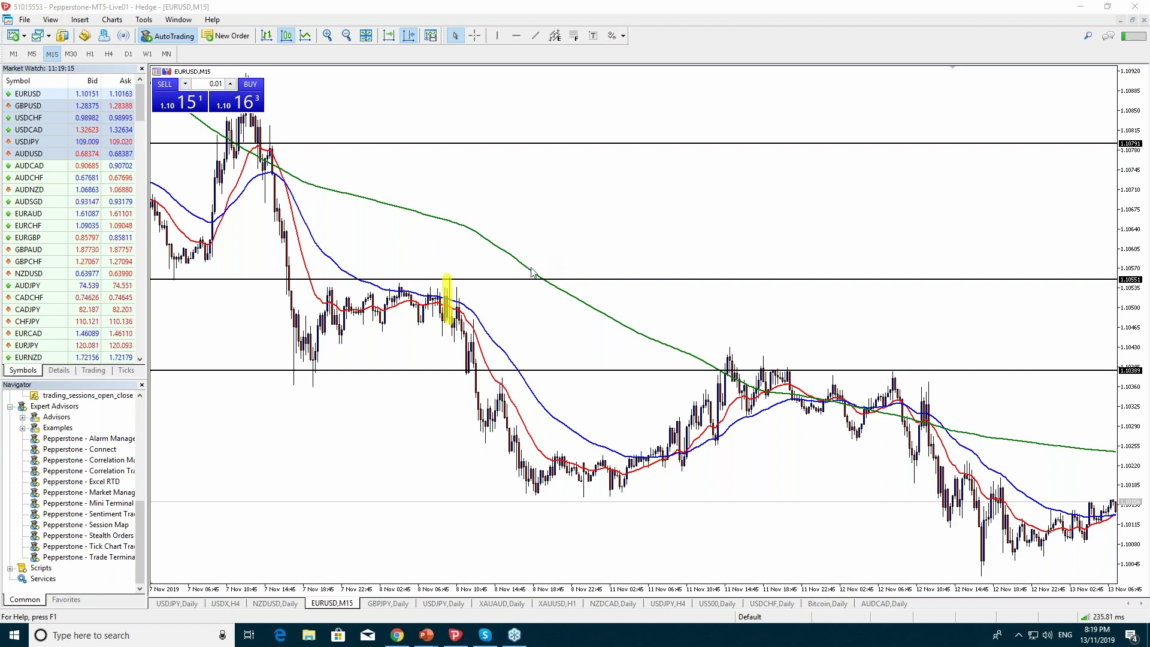
{"action": "mouse_move", "coordinate": [280, 77]}
{"action": "left_mouse_down"}
{"action": "mouse_move", "coordinate": [339, 361]}
{"action": "mouse_move", "coordinate": [343, 344]}
{"action": "left_mouse_up"}
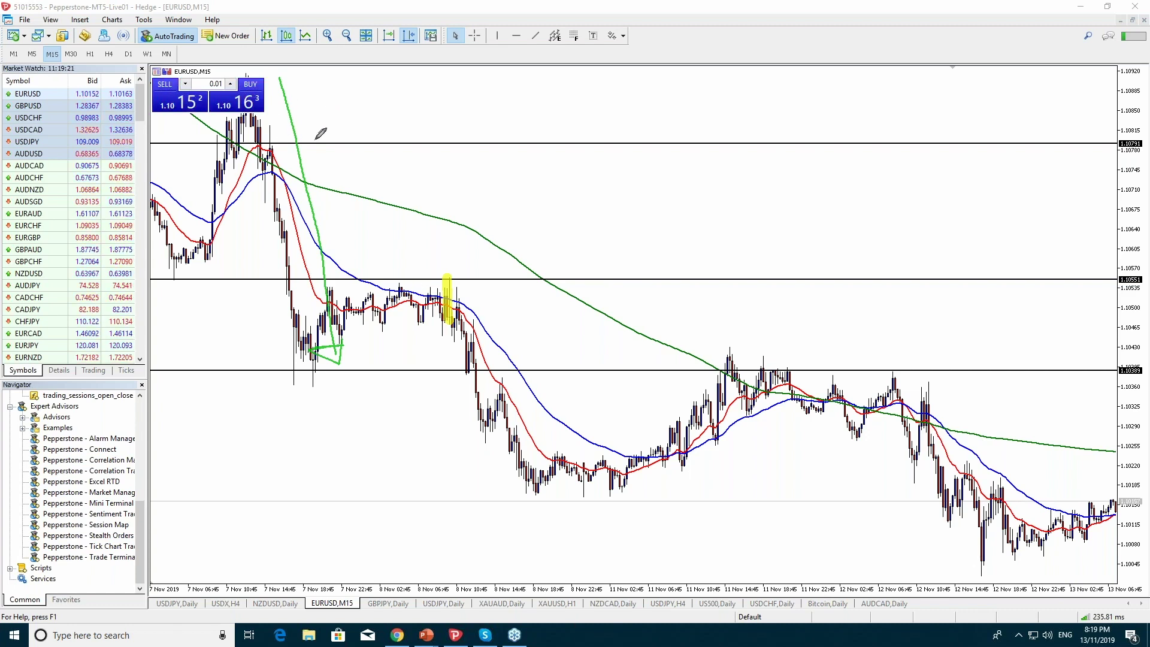
{"action": "mouse_move", "coordinate": [274, 103]}
{"action": "left_mouse_down"}
{"action": "mouse_move", "coordinate": [280, 77]}
{"action": "mouse_move", "coordinate": [299, 94]}
{"action": "mouse_move", "coordinate": [274, 103]}
{"action": "left_mouse_up"}
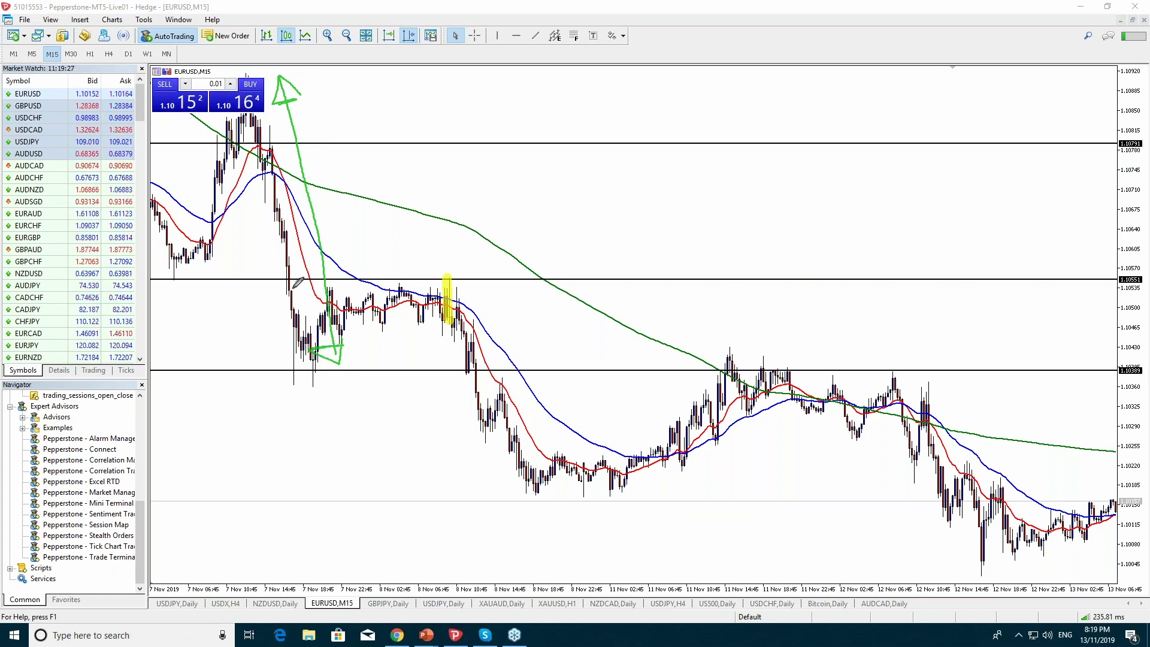
{"action": "mouse_move", "coordinate": [440, 102]}
{"action": "left_mouse_down"}
{"action": "mouse_move", "coordinate": [426, 96]}
{"action": "mouse_move", "coordinate": [458, 121]}
{"action": "mouse_move", "coordinate": [466, 101]}
{"action": "left_mouse_up"}
{"action": "mouse_move", "coordinate": [507, 93]}
{"action": "left_mouse_down"}
{"action": "mouse_move", "coordinate": [526, 100]}
{"action": "mouse_move", "coordinate": [532, 129]}
{"action": "mouse_move", "coordinate": [557, 110]}
{"action": "left_mouse_up"}
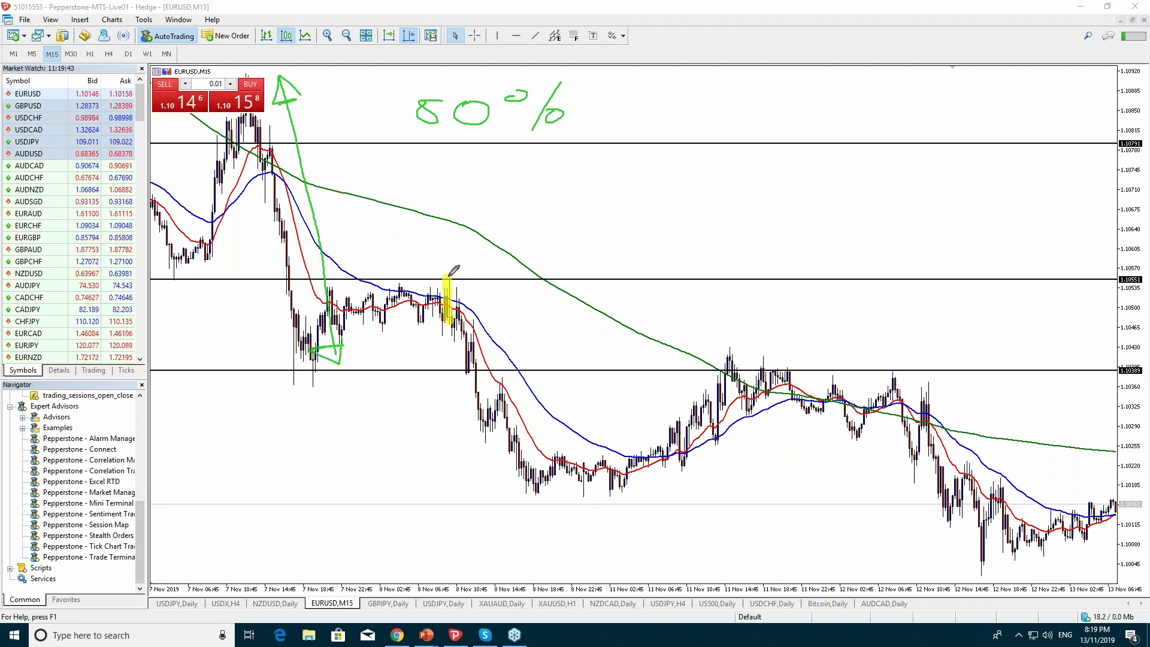
Mark a green line above the highlighted 8 November high, circle the candles there, and underline the 1.10389 level at both 7 and 8 November.
{"action": "left_click_drag", "start_coordinate": [440, 268], "coordinate": [454, 267]}
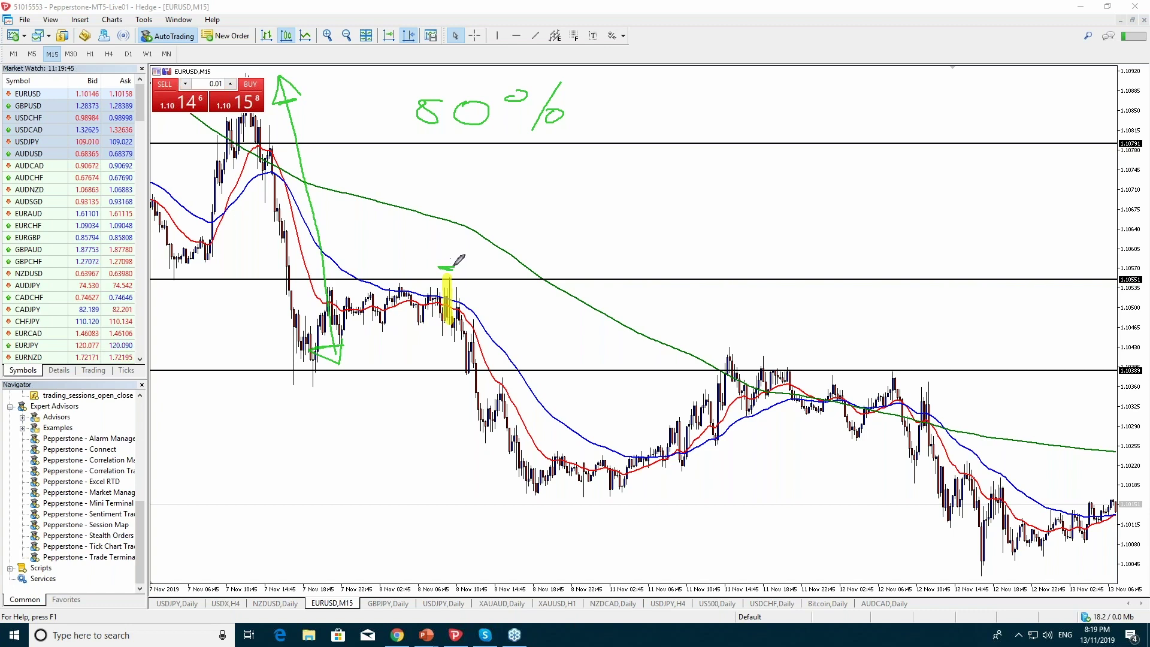
{"action": "mouse_move", "coordinate": [461, 259]}
{"action": "left_mouse_down"}
{"action": "mouse_move", "coordinate": [418, 297]}
{"action": "mouse_move", "coordinate": [465, 281]}
{"action": "mouse_move", "coordinate": [407, 262]}
{"action": "left_mouse_up"}
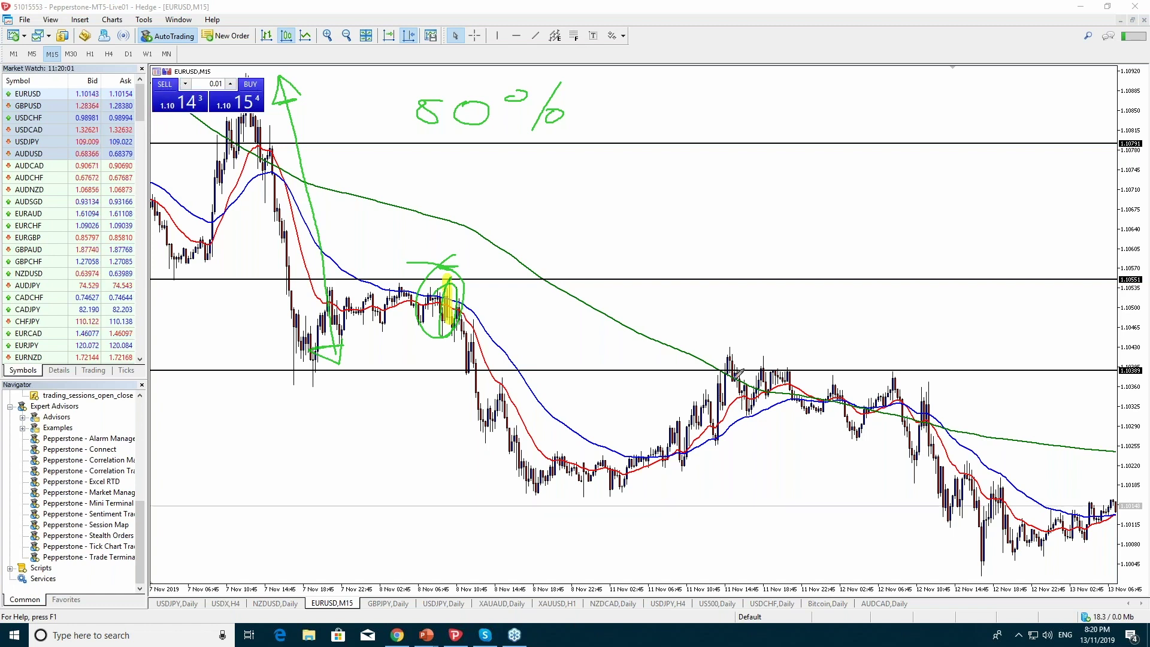
{"action": "left_click_drag", "start_coordinate": [282, 372], "coordinate": [358, 372]}
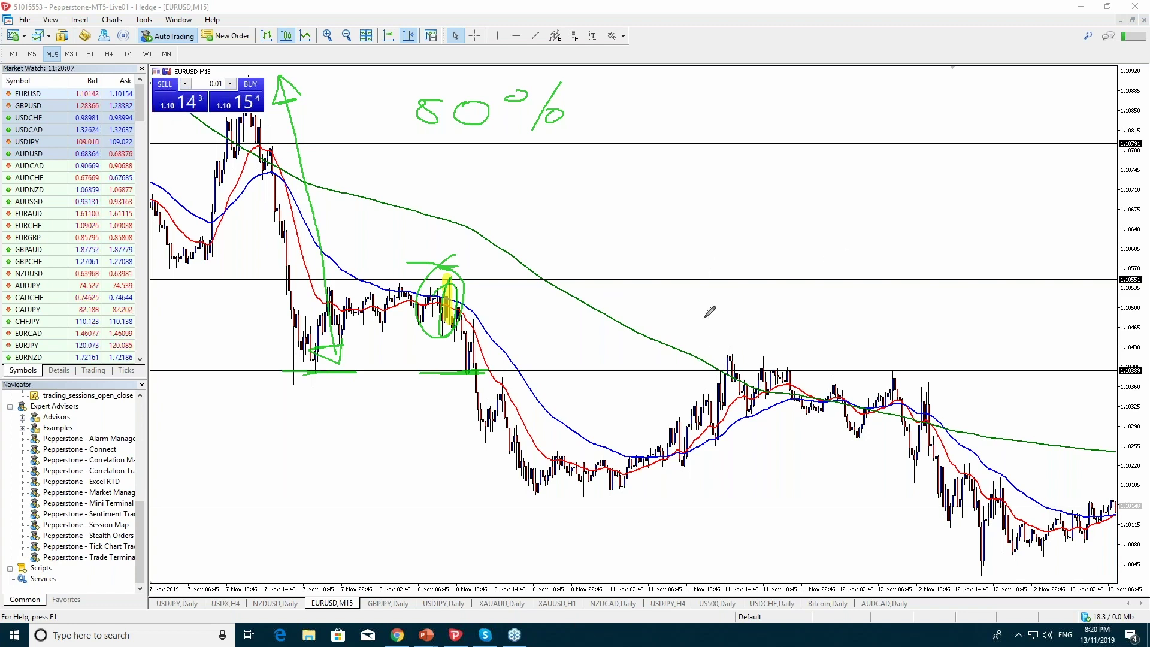
Underline and number the two lows after the 11 November peak, mark and circle that peak in green, and erase all annotations.
{"action": "mouse_move", "coordinate": [757, 412]}
{"action": "left_mouse_down"}
{"action": "mouse_move", "coordinate": [832, 410]}
{"action": "mouse_move", "coordinate": [736, 411]}
{"action": "mouse_move", "coordinate": [750, 432]}
{"action": "left_mouse_up"}
{"action": "left_click_drag", "start_coordinate": [797, 422], "coordinate": [853, 423]}
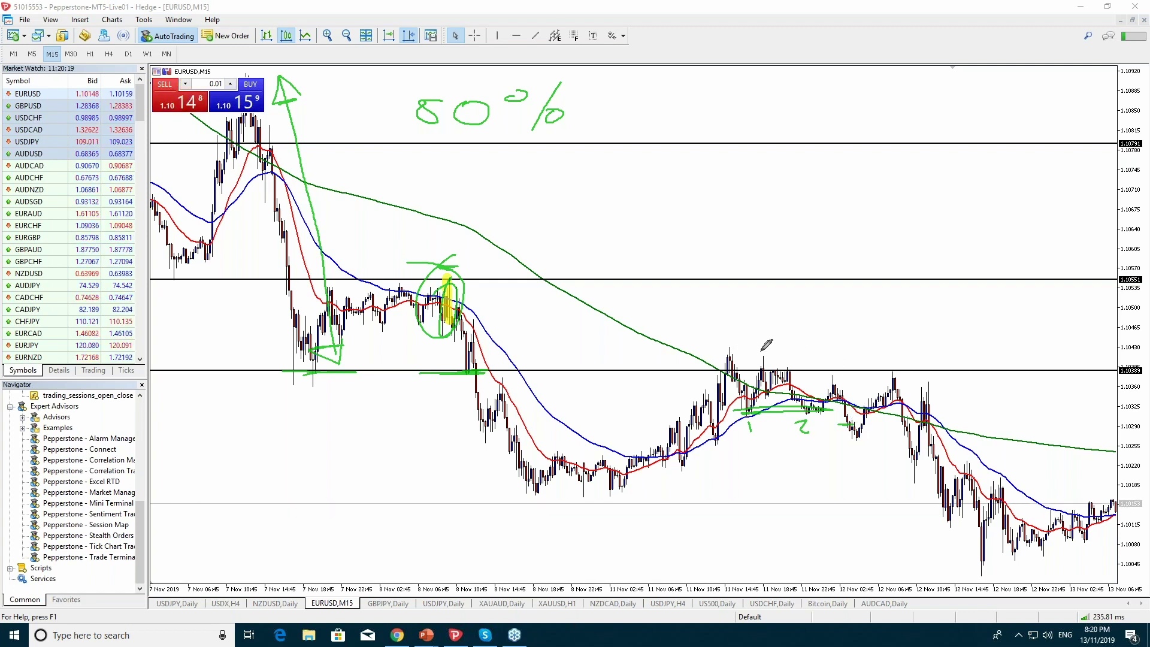
{"action": "left_click_drag", "start_coordinate": [709, 344], "coordinate": [760, 345]}
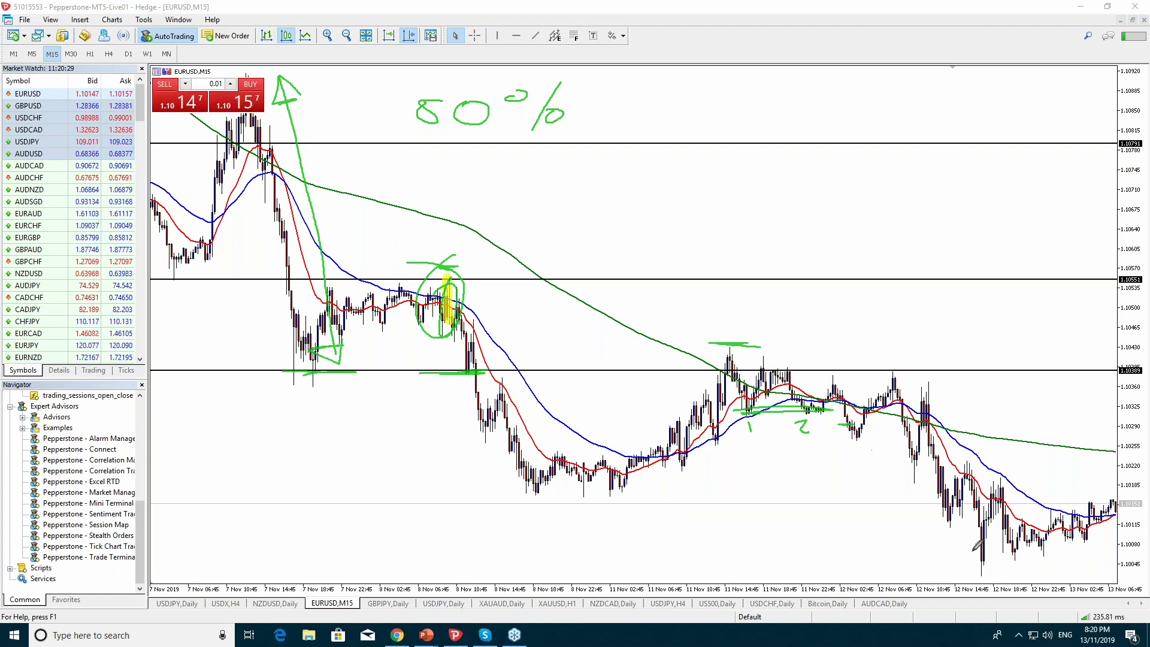
{"action": "mouse_move", "coordinate": [779, 341]}
{"action": "left_mouse_down"}
{"action": "mouse_move", "coordinate": [664, 372]}
{"action": "mouse_move", "coordinate": [674, 318]}
{"action": "left_mouse_up"}
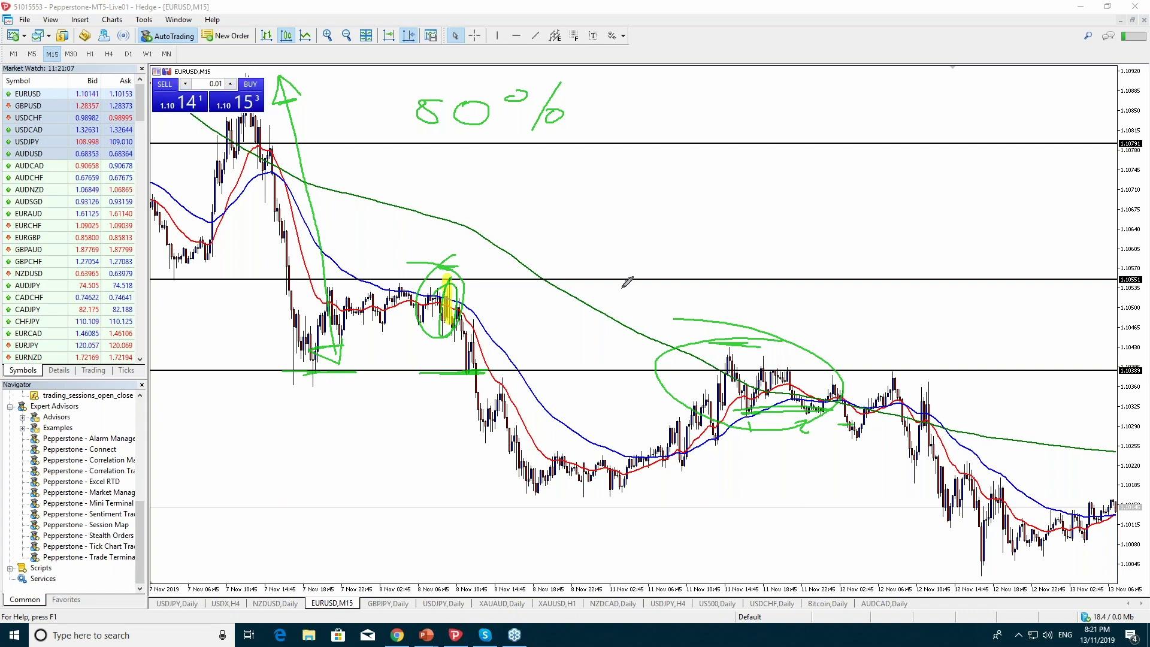
{"action": "key", "text": "Escape"}
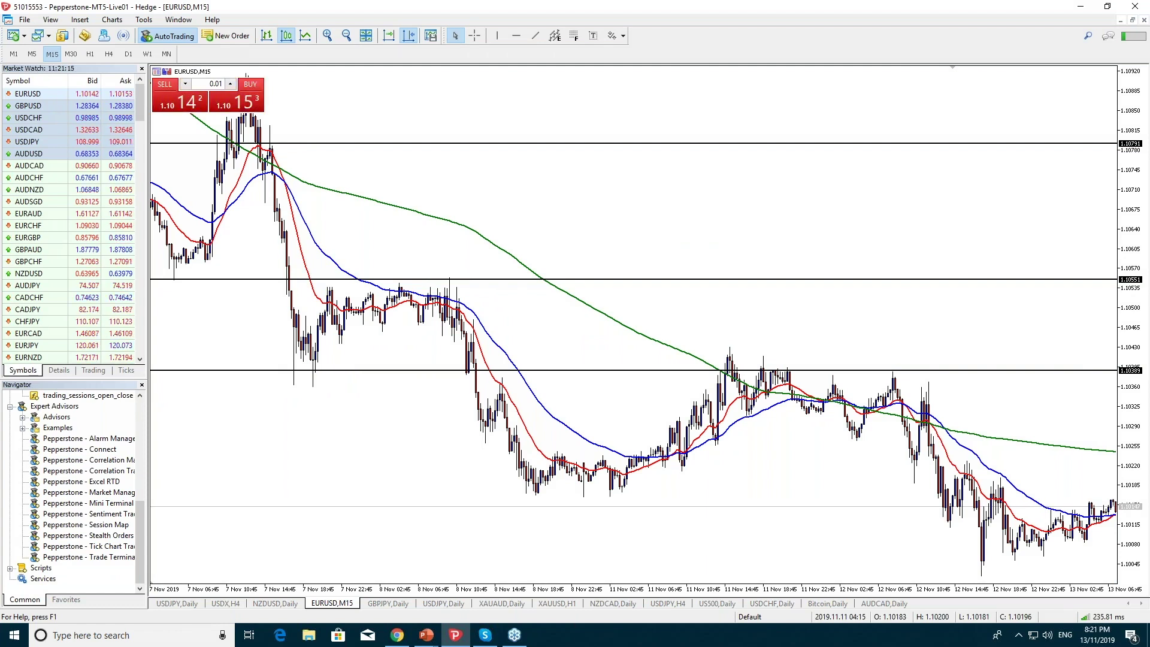
Switch to the USDX chart, set it to the daily timeframe, and enlarge the candles.
{"action": "left_click_drag", "start_coordinate": [669, 277], "coordinate": [512, 261]}
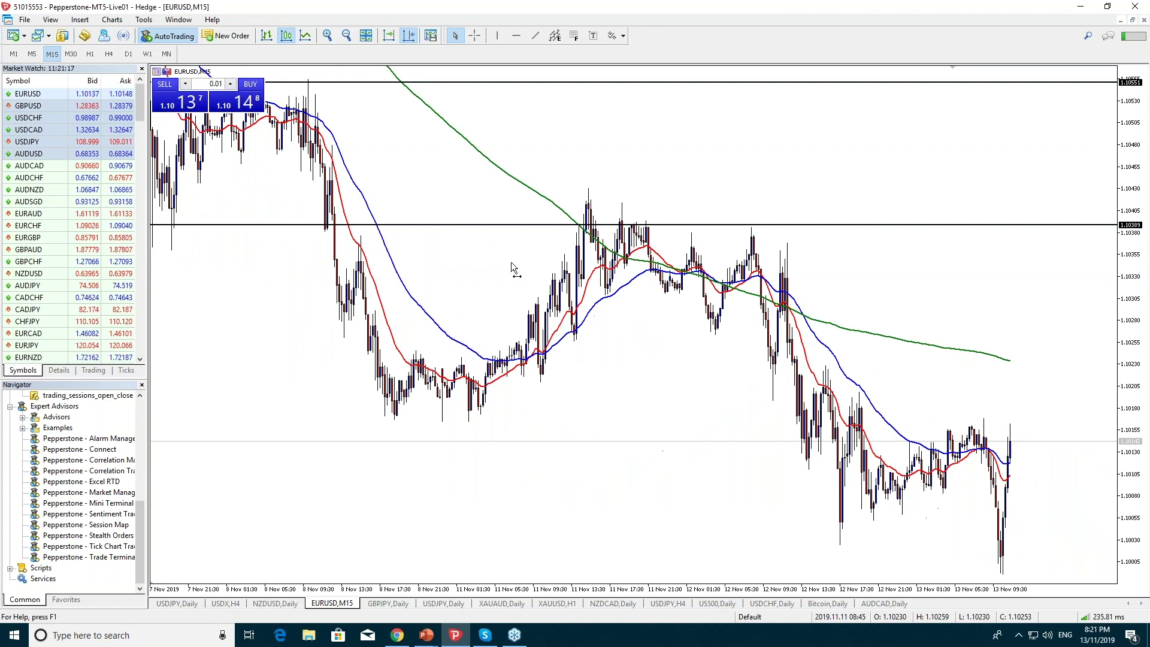
{"action": "left_click_drag", "start_coordinate": [697, 293], "coordinate": [651, 292]}
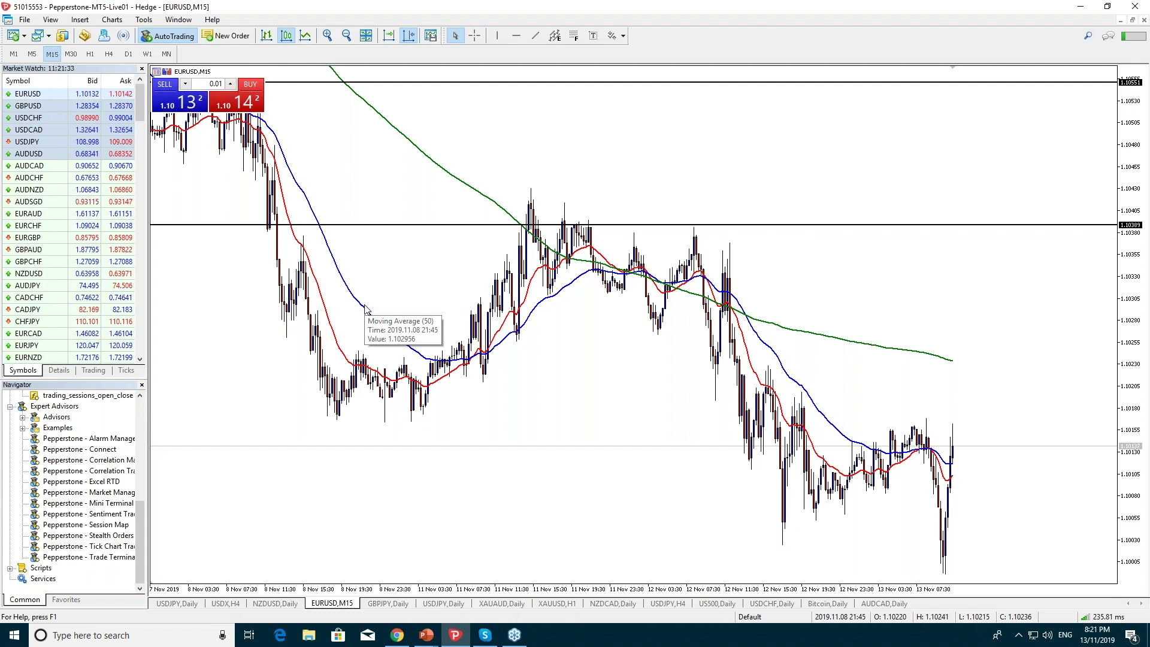
{"action": "left_click", "coordinate": [227, 604]}
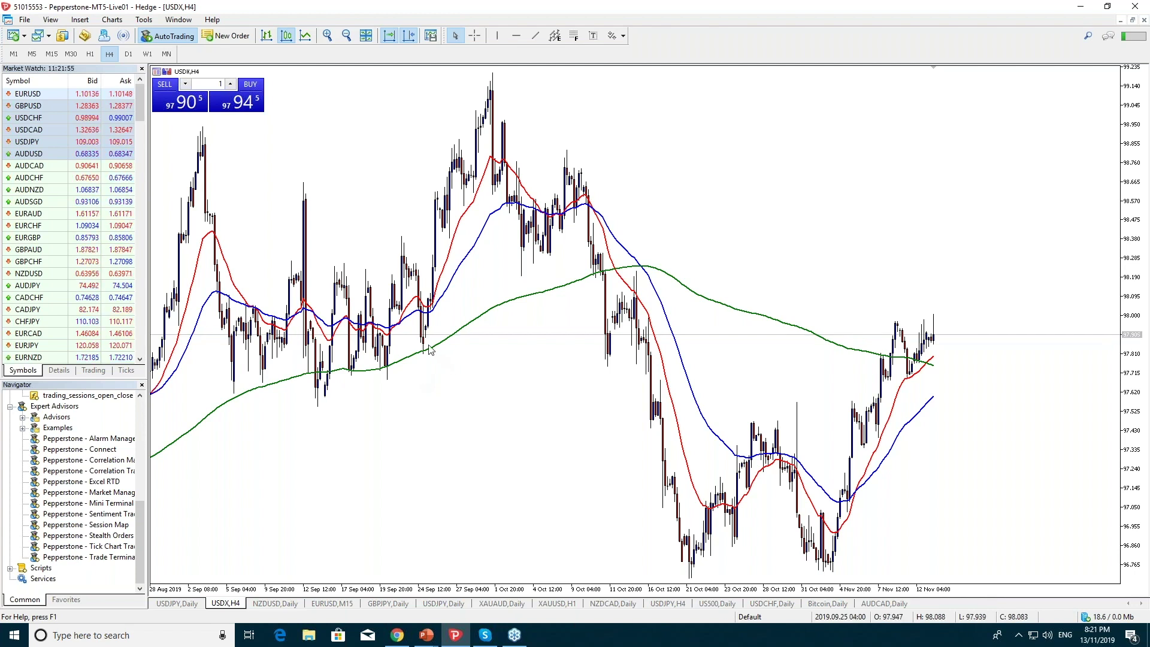
{"action": "mouse_move", "coordinate": [430, 349]}
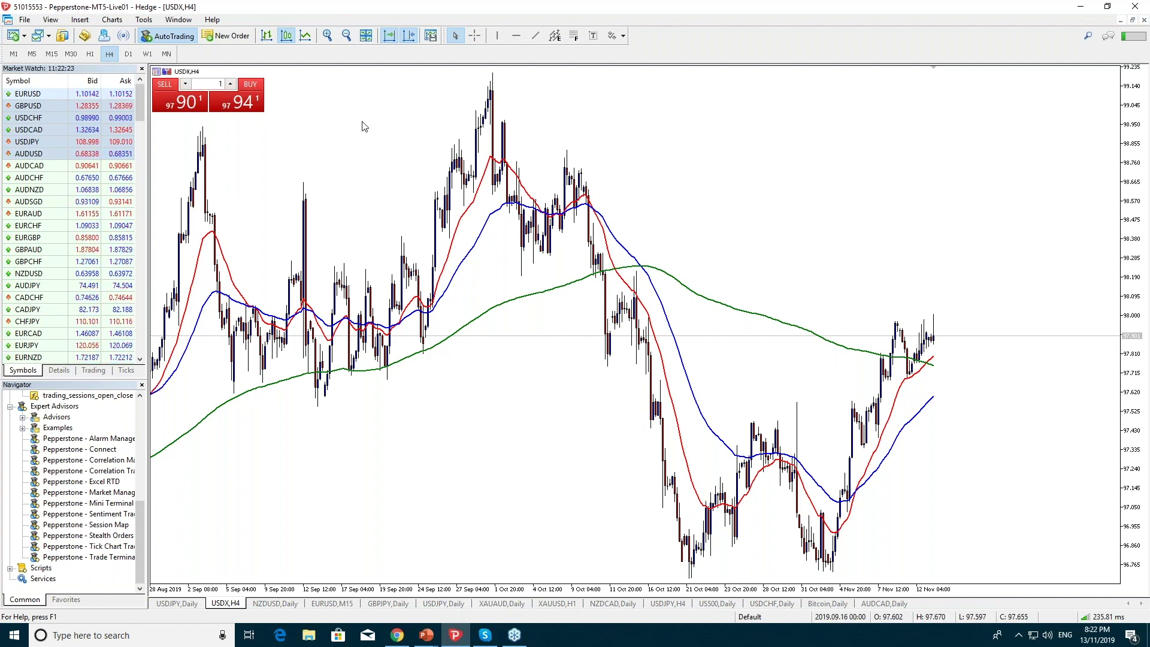
{"action": "left_click", "coordinate": [128, 54]}
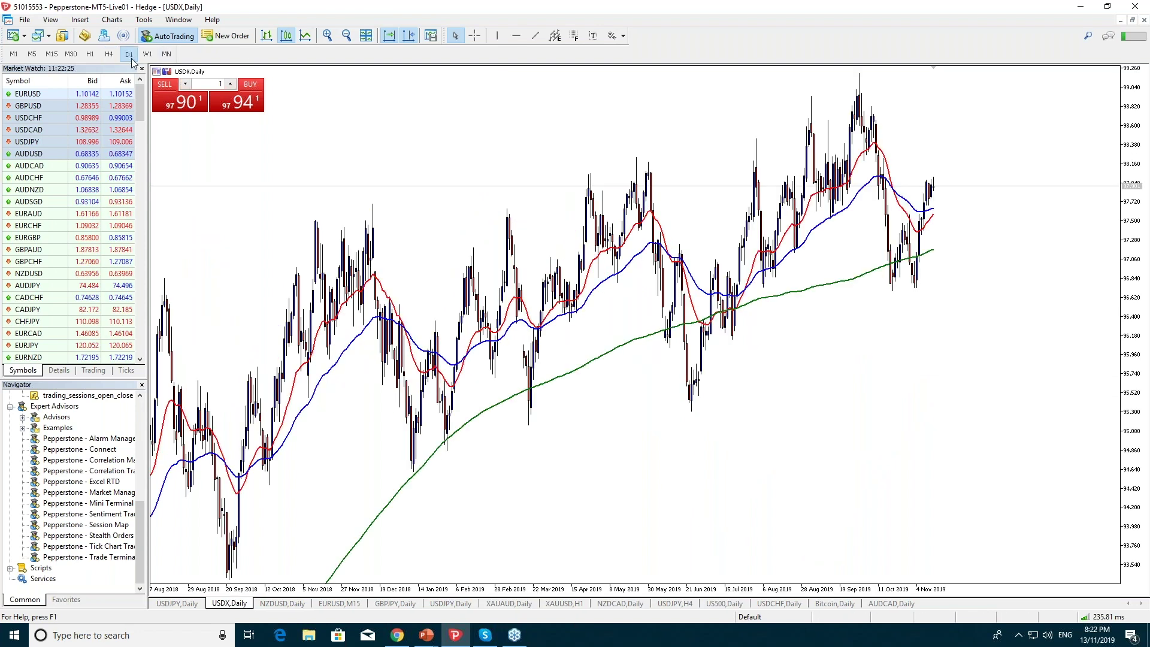
{"action": "left_click", "coordinate": [327, 35]}
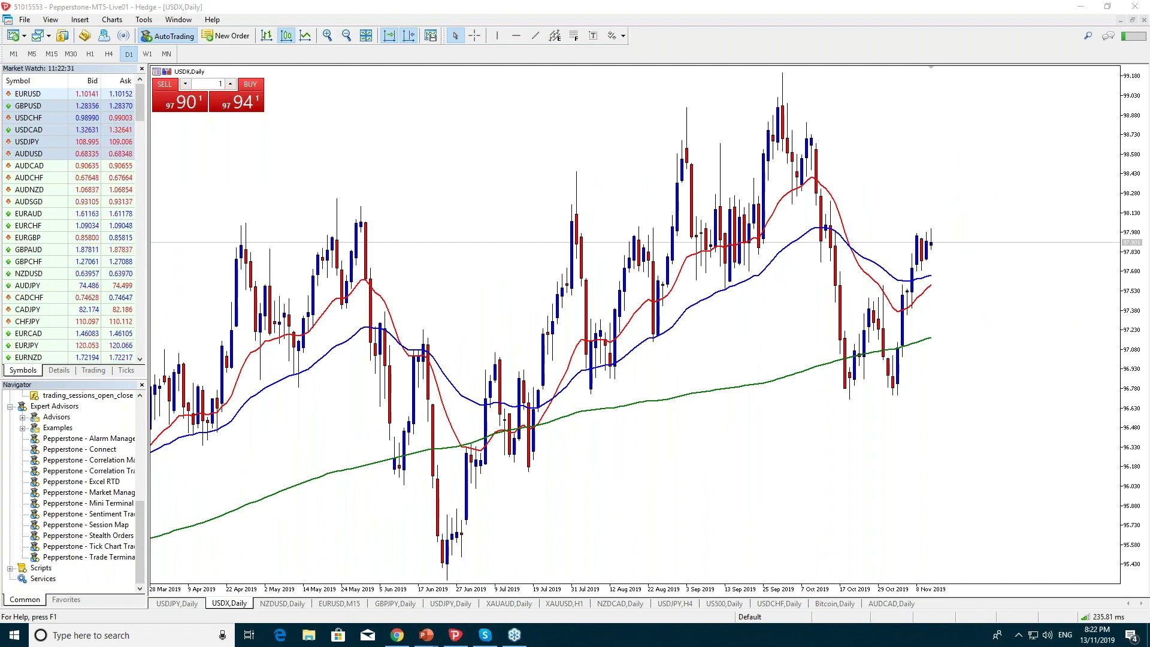
Mark the October–November double bottom and its neckline in green, tick and circle the pattern, and erase all annotations.
{"action": "left_click_drag", "start_coordinate": [833, 387], "coordinate": [908, 376]}
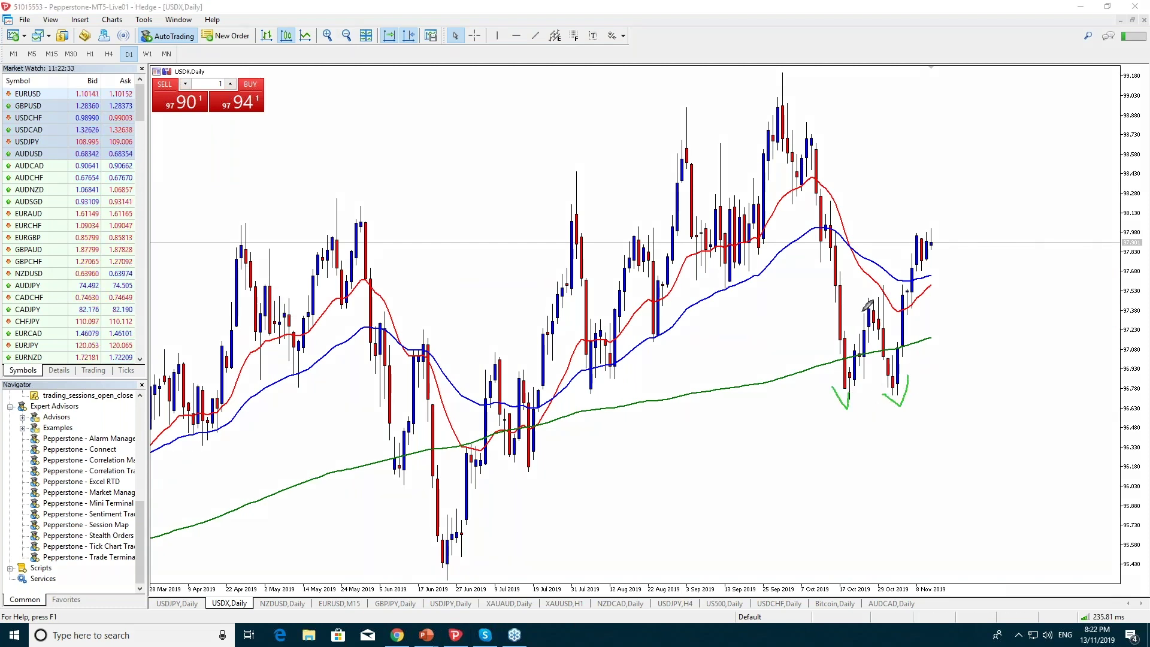
{"action": "left_click_drag", "start_coordinate": [859, 305], "coordinate": [887, 297]}
{"action": "left_click_drag", "start_coordinate": [792, 308], "coordinate": [1007, 303]}
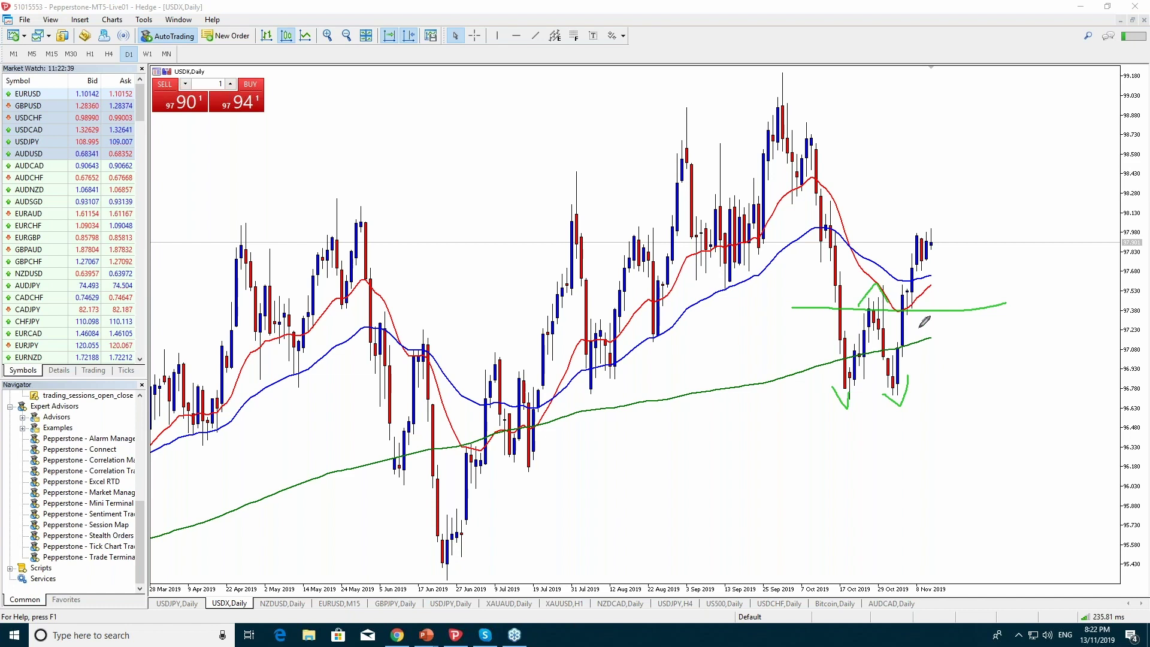
{"action": "mouse_move", "coordinate": [269, 519]}
{"action": "left_mouse_down"}
{"action": "mouse_move", "coordinate": [321, 474]}
{"action": "mouse_move", "coordinate": [368, 474]}
{"action": "left_mouse_up"}
{"action": "mouse_move", "coordinate": [917, 292]}
{"action": "left_mouse_down"}
{"action": "mouse_move", "coordinate": [717, 359]}
{"action": "mouse_move", "coordinate": [1060, 415]}
{"action": "mouse_move", "coordinate": [810, 316]}
{"action": "left_mouse_up"}
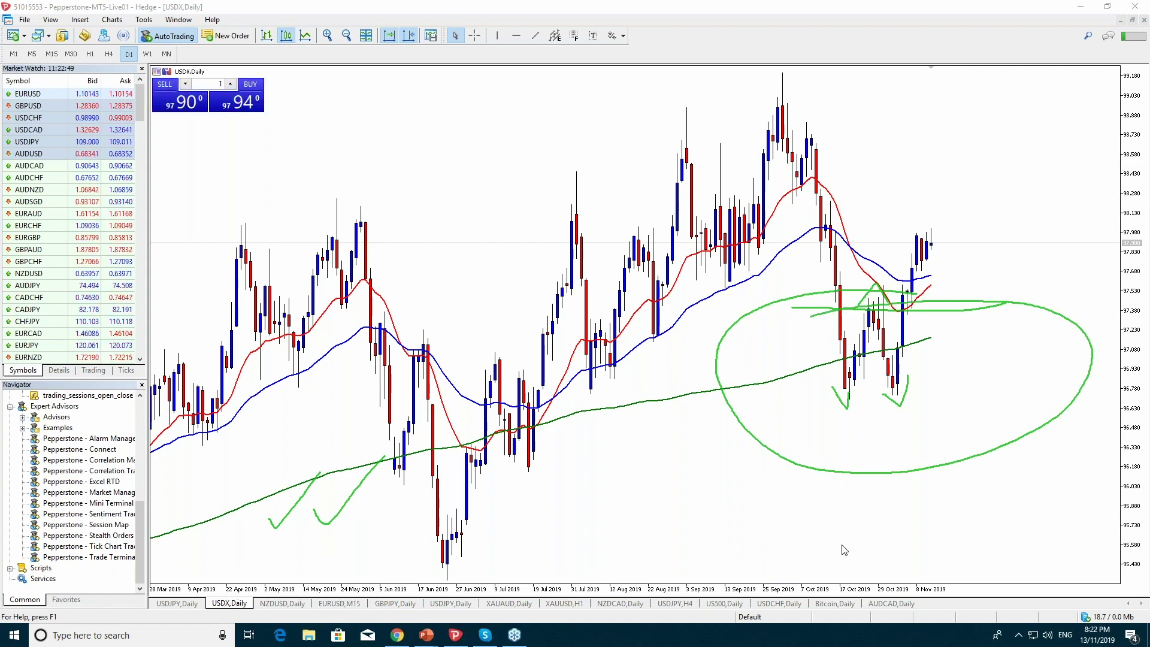
{"action": "key", "text": "Delete"}
{"action": "key", "text": "Escape"}
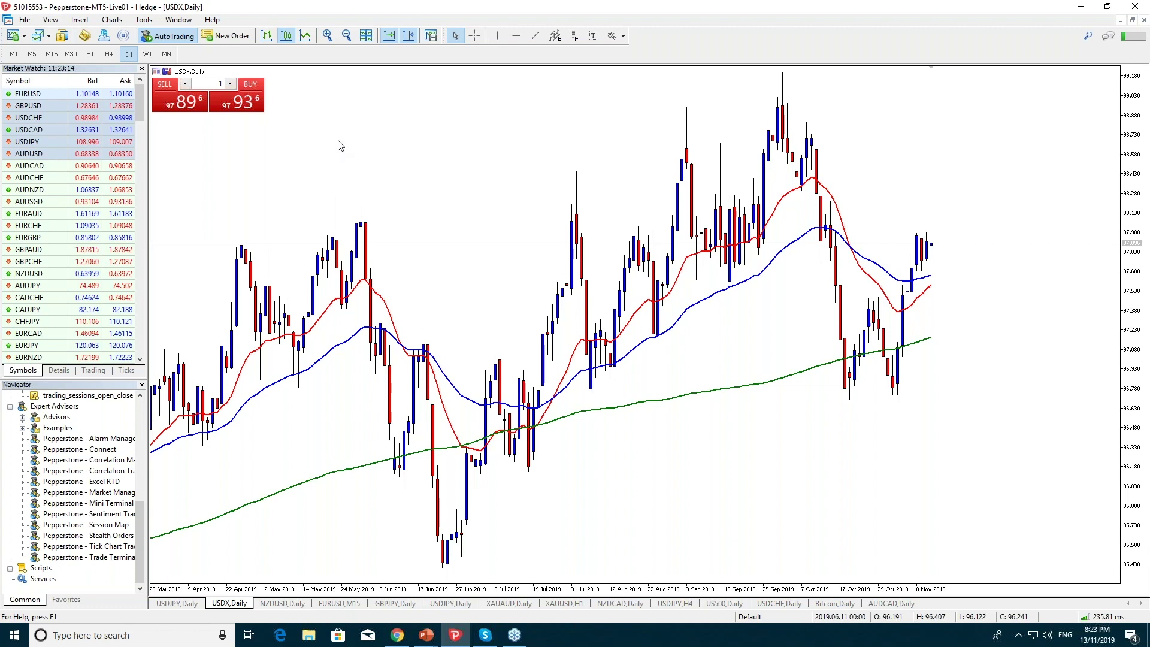
Switch USDX to the H4 timeframe and add a horizontal line at 97.467 along the late October highs.
{"action": "left_click", "coordinate": [109, 55]}
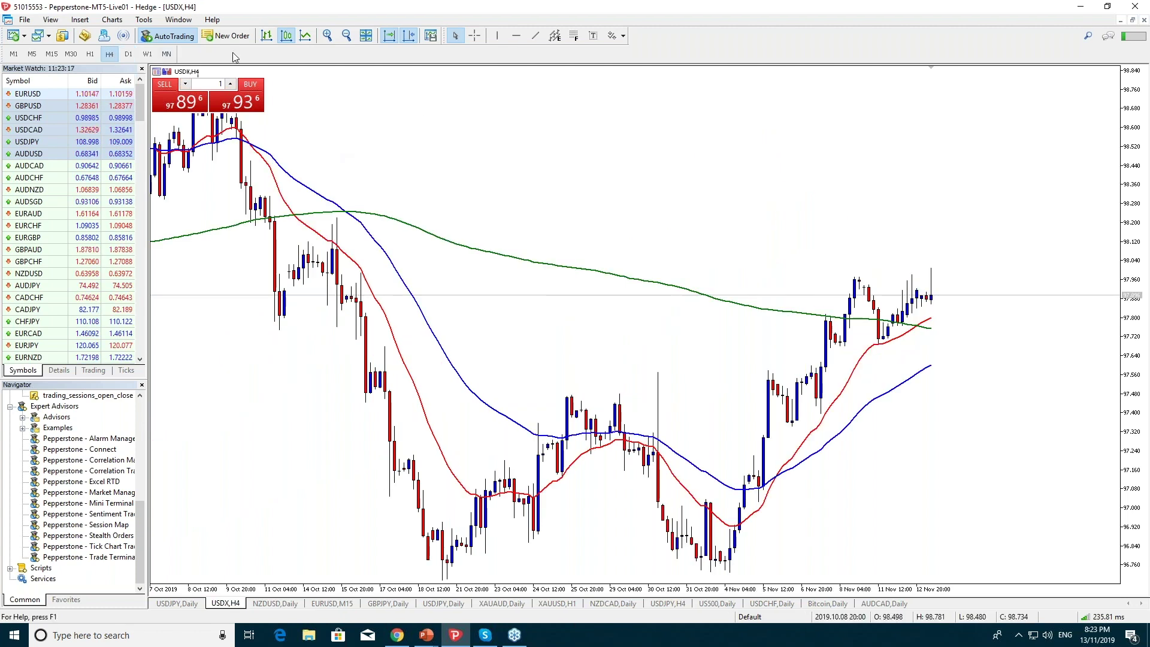
{"action": "left_click", "coordinate": [516, 35]}
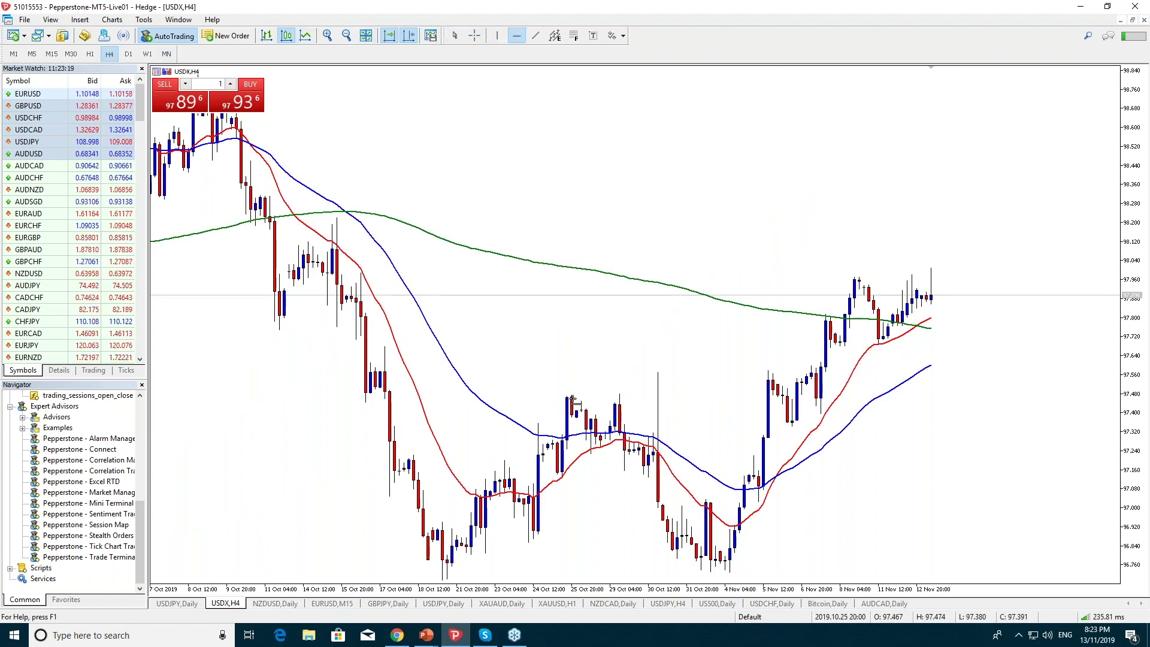
{"action": "left_click", "coordinate": [579, 397]}
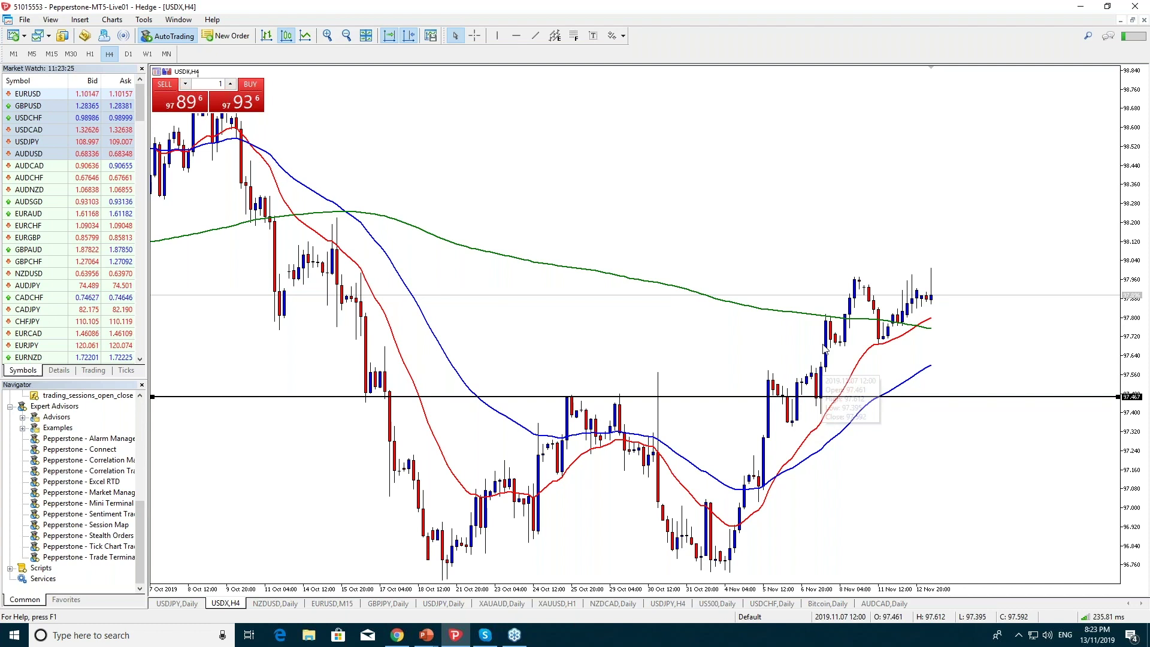
Draw a vertical trendline from the double-bottom low to the 97.467 line, and move it up onto that line to project the target.
{"action": "left_click", "coordinate": [536, 36]}
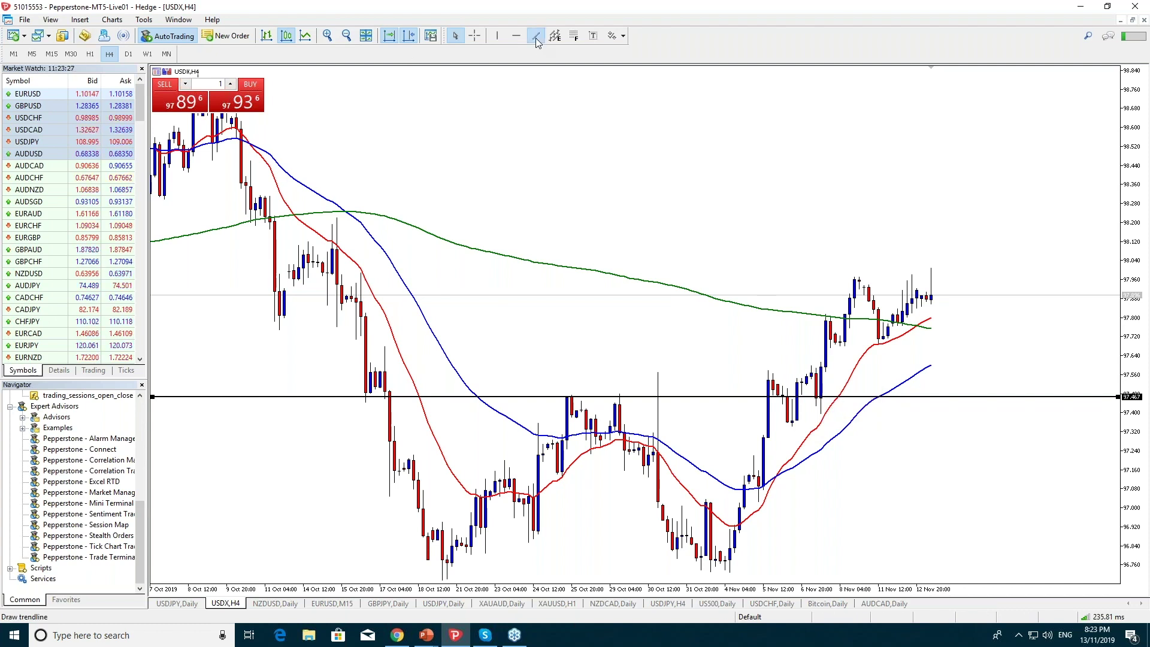
{"action": "left_click_drag", "start_coordinate": [687, 571], "coordinate": [687, 396]}
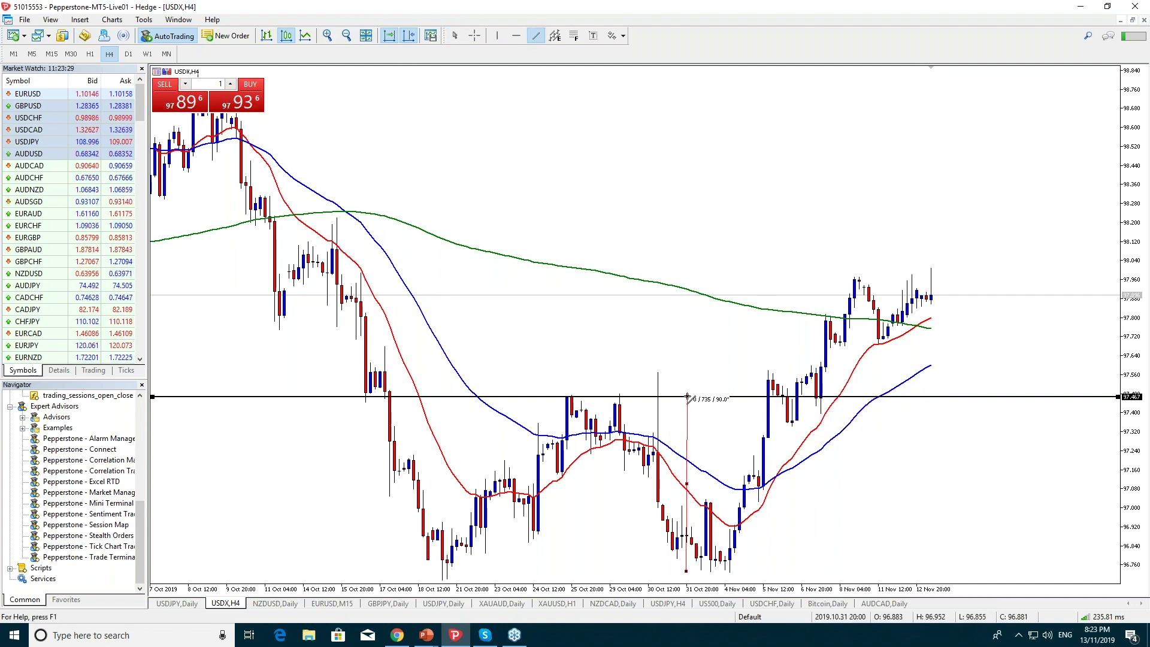
{"action": "left_click_drag", "start_coordinate": [692, 480], "coordinate": [763, 305]}
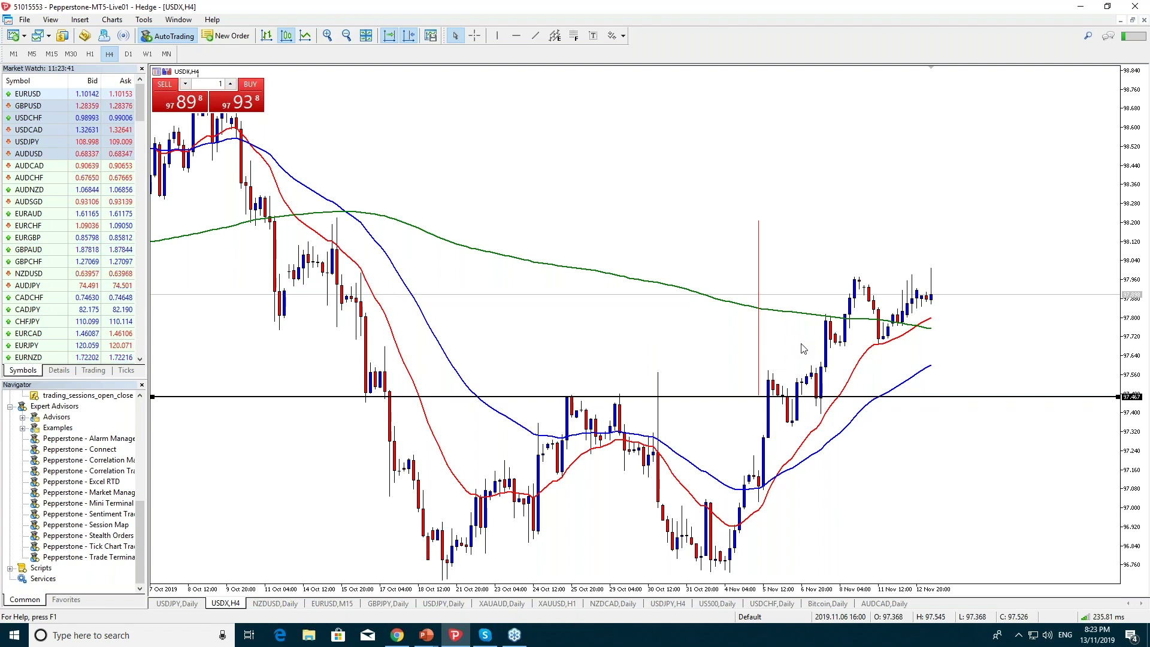
{"action": "mouse_move", "coordinate": [499, 411]}
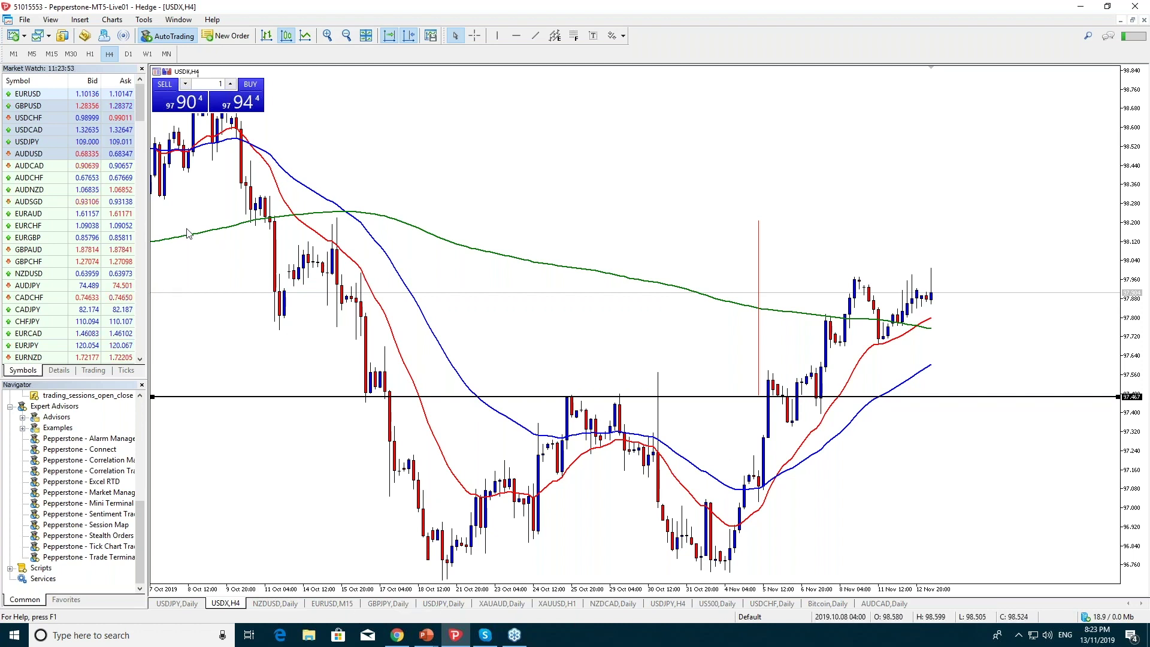
Switch to the LIL-NOV 13-Webinar presentation in PowerPoint, start the slide show from the Horizontal Resistance slide, and advance its first animation.
{"action": "left_click", "coordinate": [427, 637]}
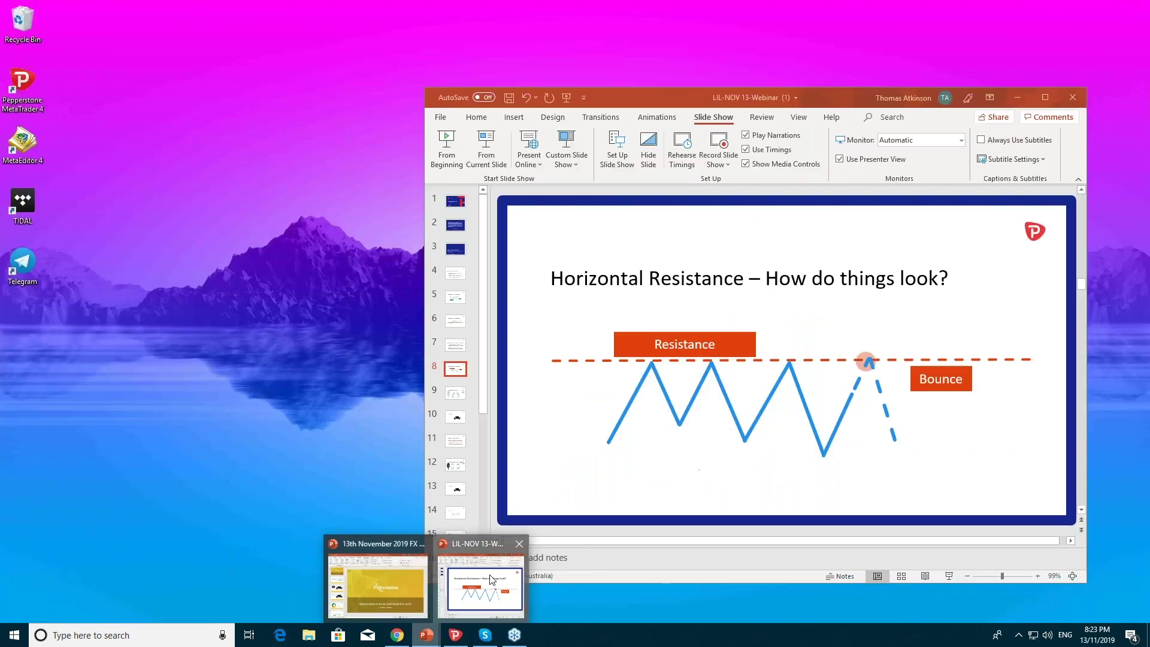
{"action": "left_click", "coordinate": [479, 572]}
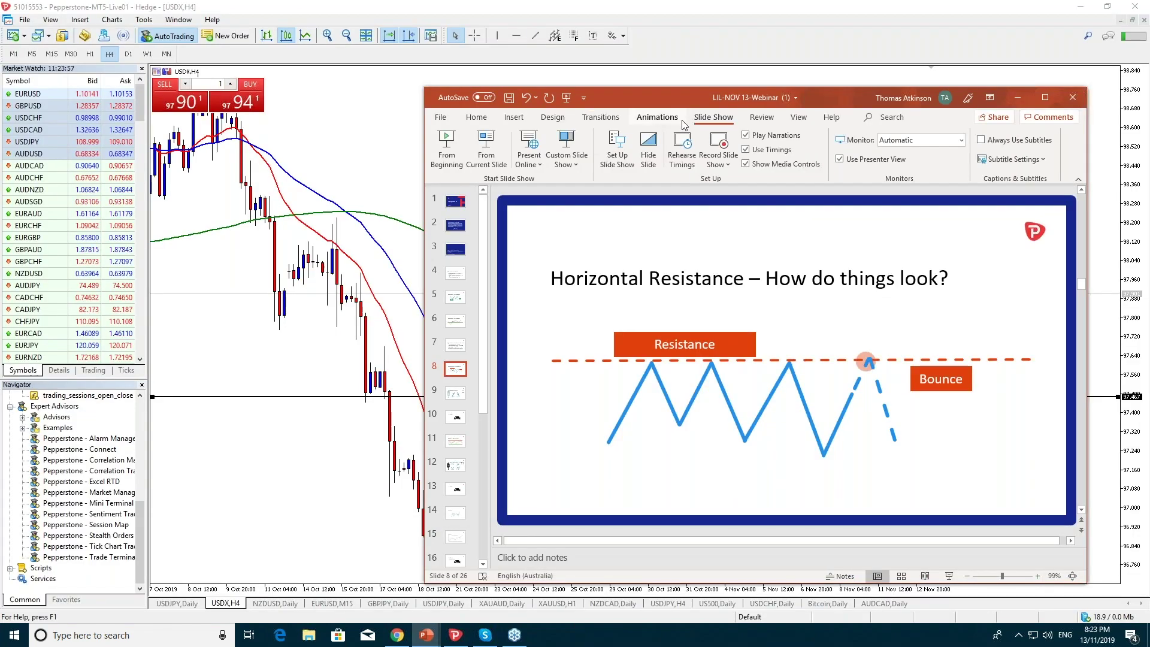
{"action": "left_click", "coordinate": [486, 150]}
{"action": "left_click", "coordinate": [180, 21]}
{"action": "left_click", "coordinate": [191, 47]}
{"action": "left_click", "coordinate": [715, 194]}
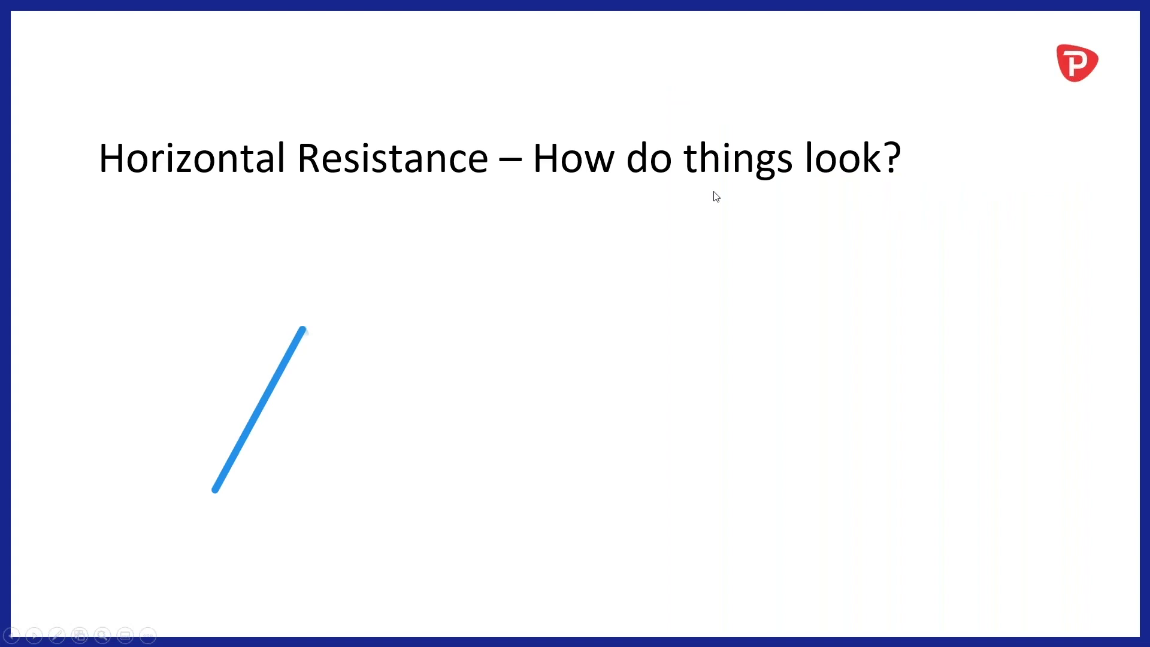
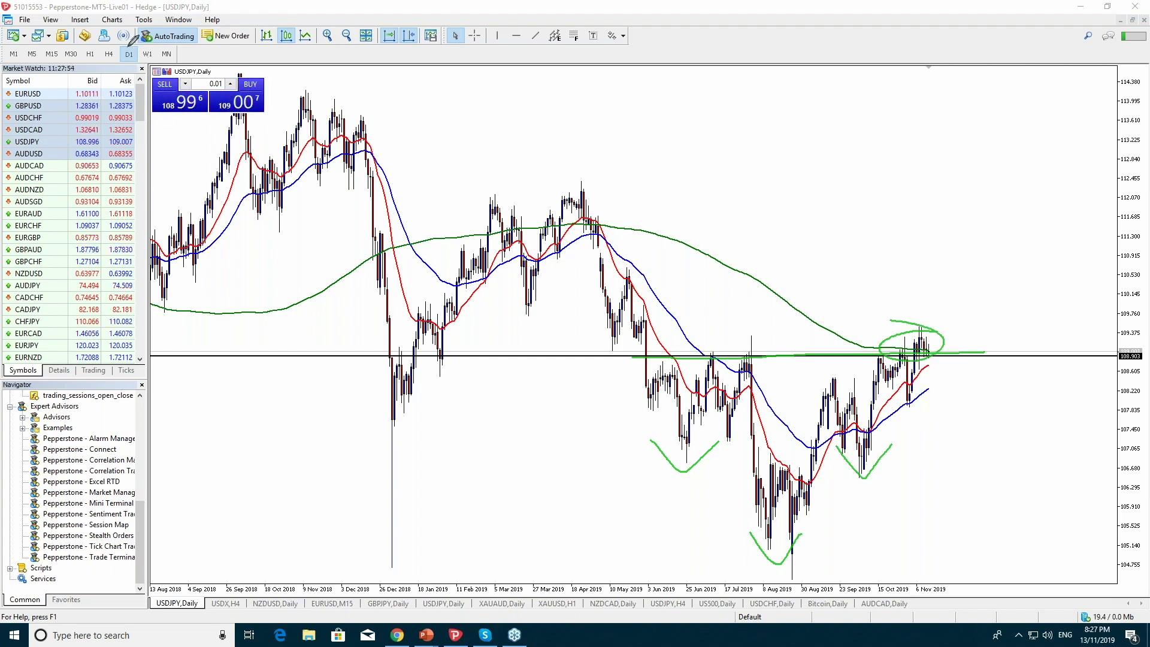
Circle the D1 timeframe on the USDJPY chart in green, erase all annotations, and display the price as a line chart.
{"action": "left_click_drag", "start_coordinate": [120, 49], "coordinate": [153, 51]}
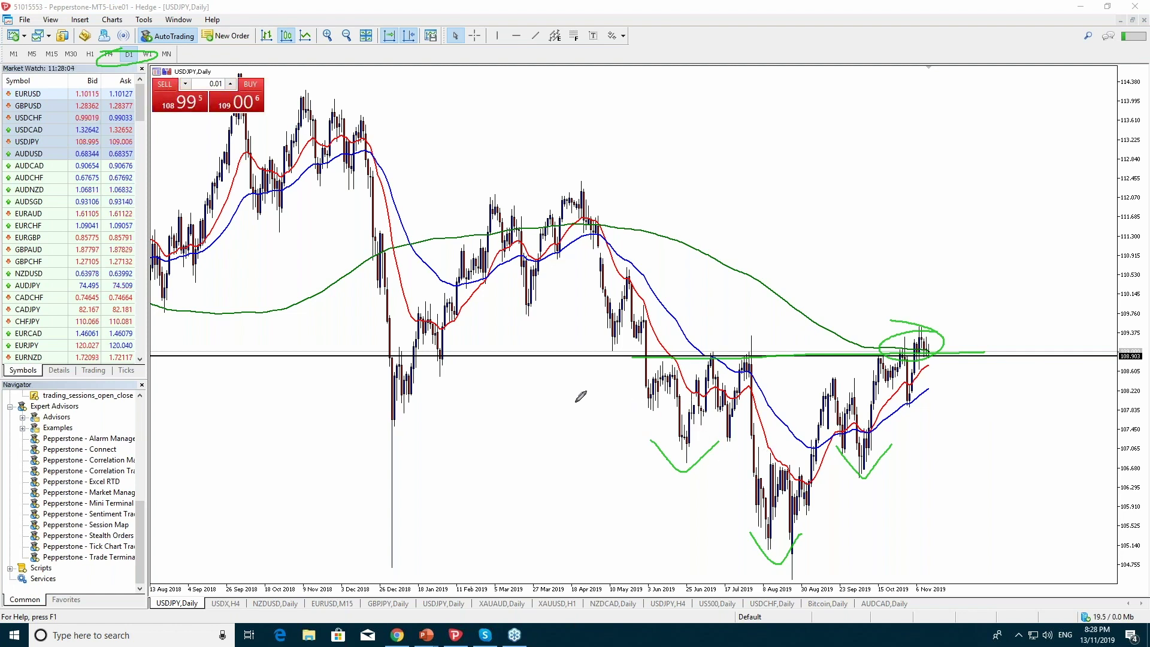
{"action": "key", "text": "Escape"}
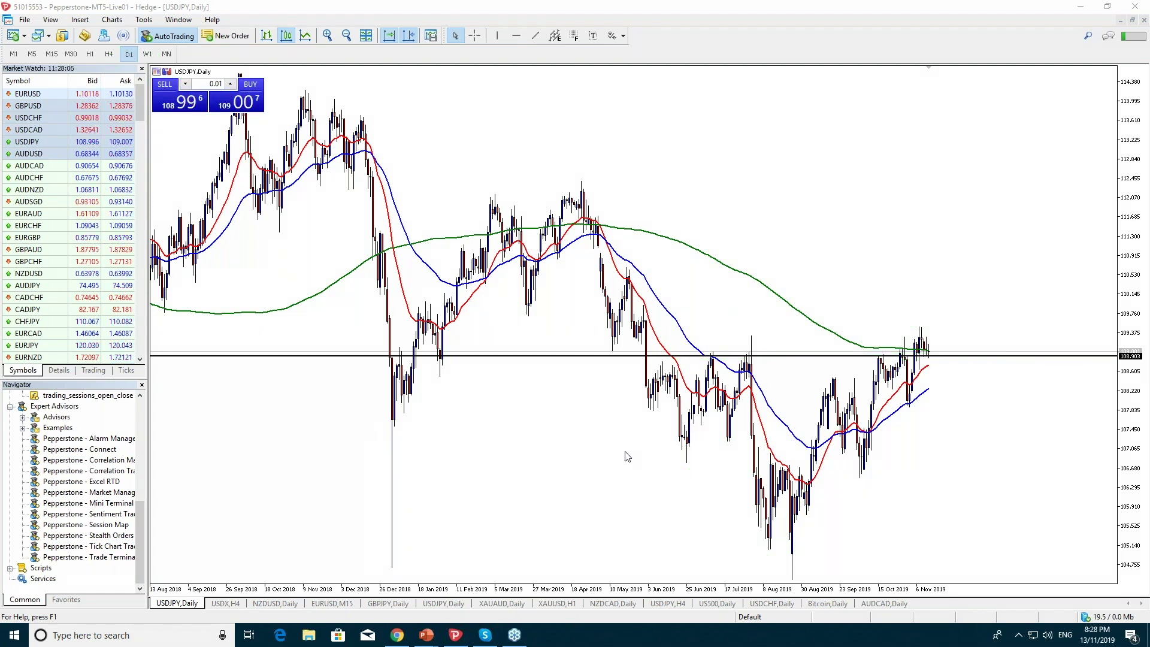
{"action": "left_click", "coordinate": [306, 35]}
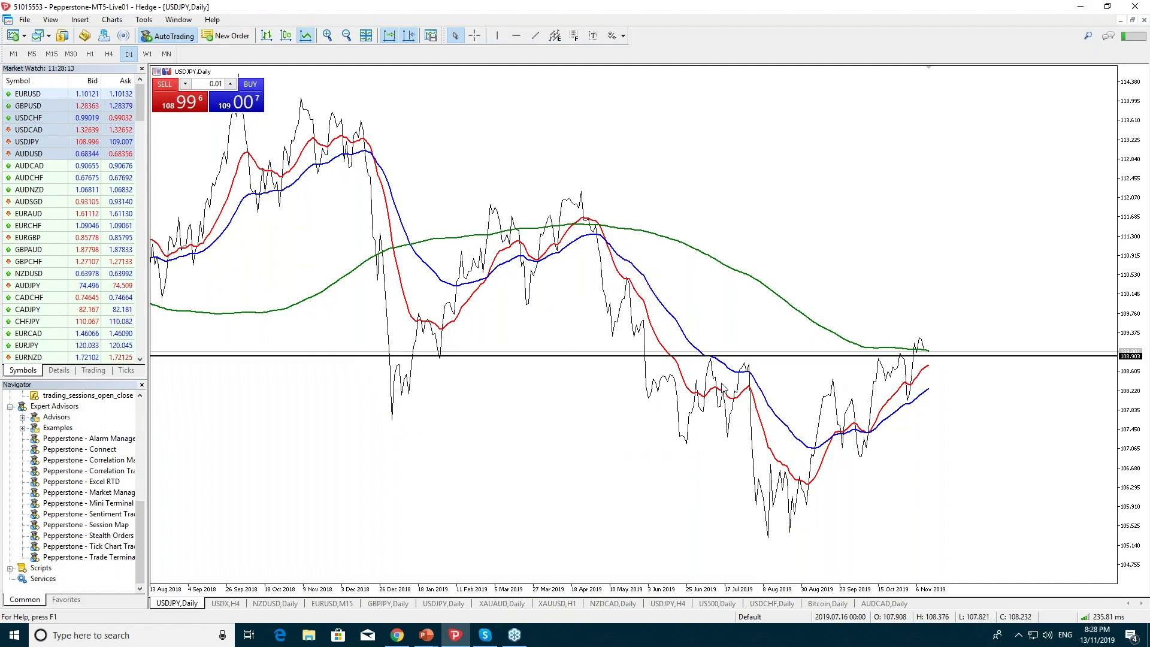
View USDJPY on the monthly and weekly timeframes, and return the chart to daily.
{"action": "mouse_move", "coordinate": [697, 385]}
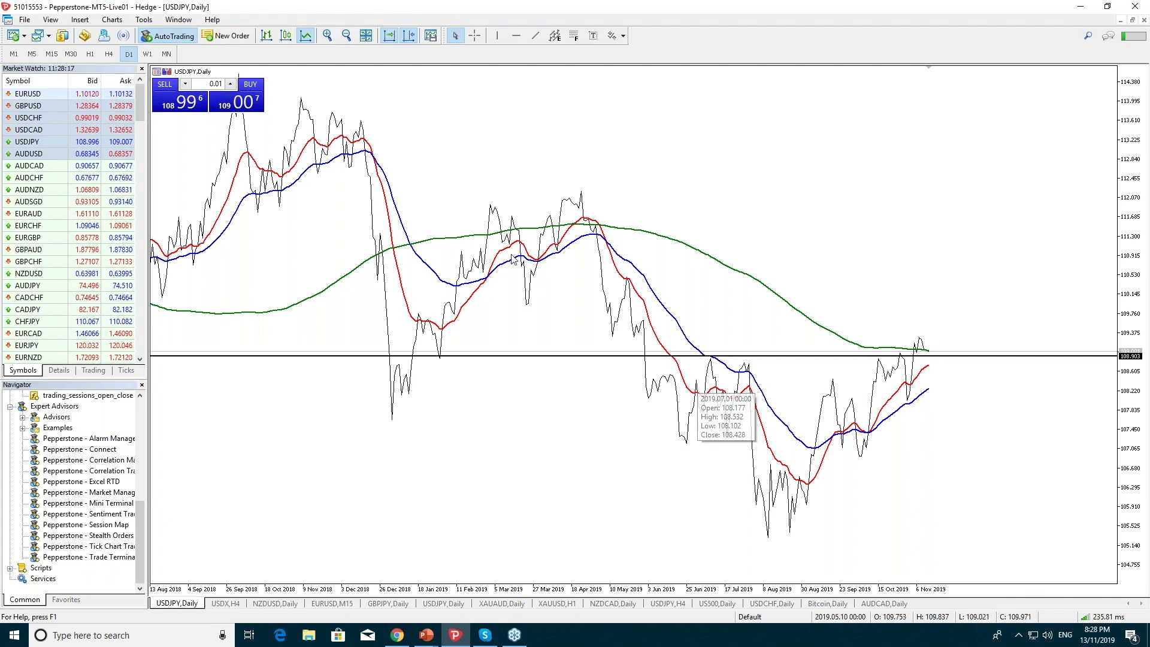
{"action": "left_click", "coordinate": [167, 53]}
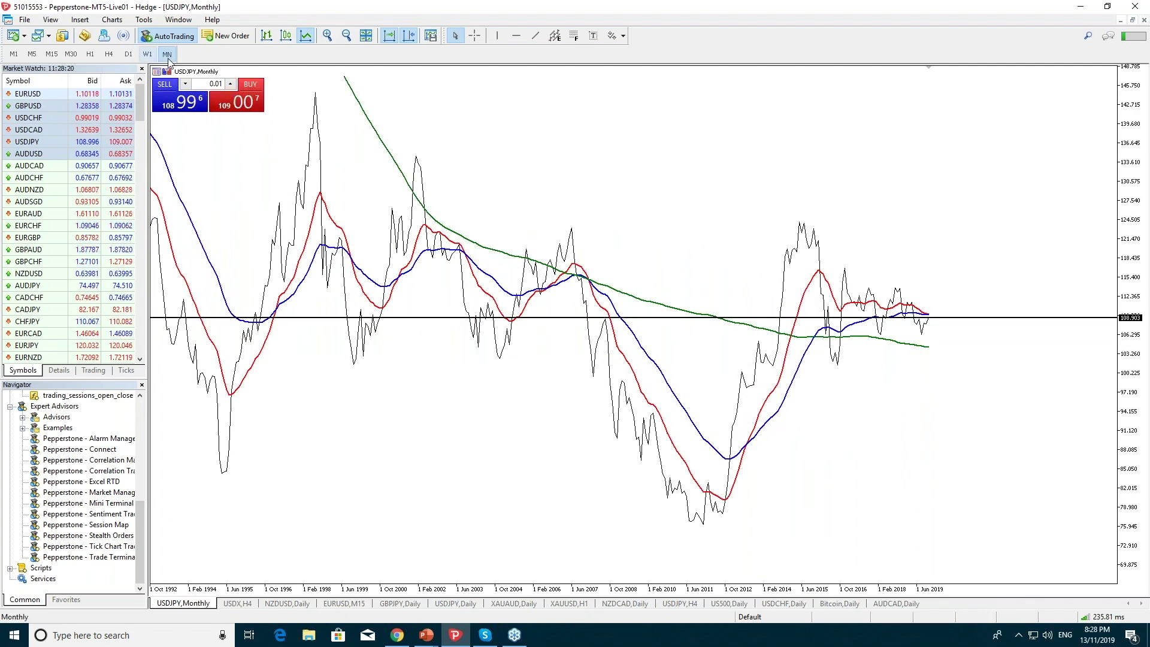
{"action": "left_click", "coordinate": [149, 55]}
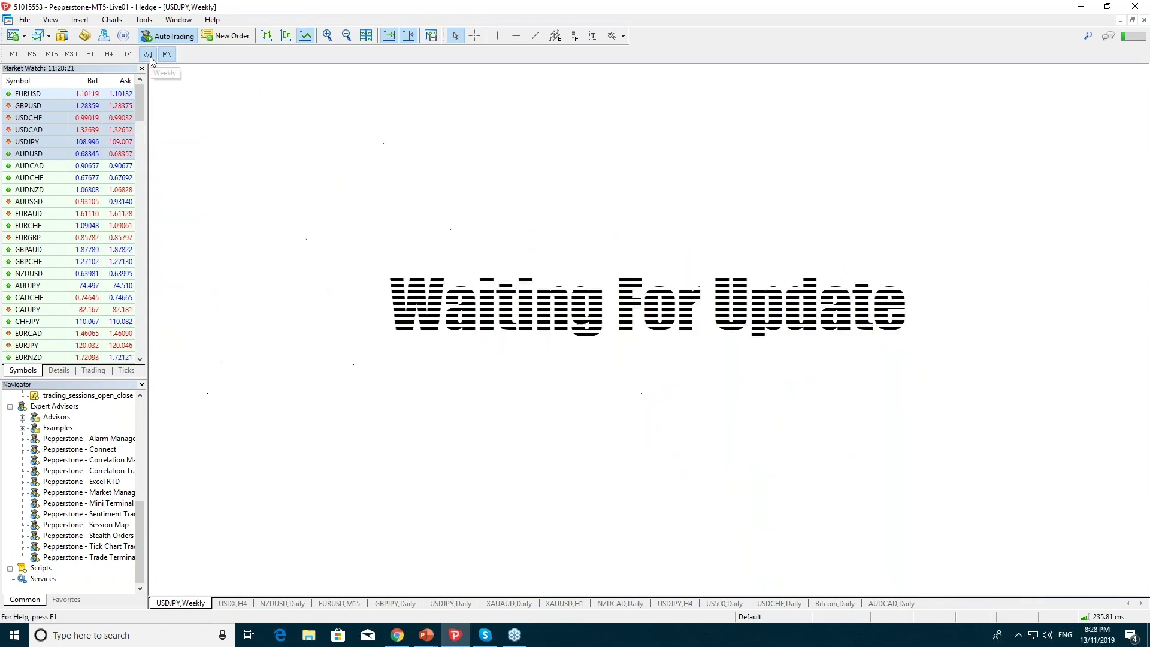
{"action": "left_click", "coordinate": [129, 55]}
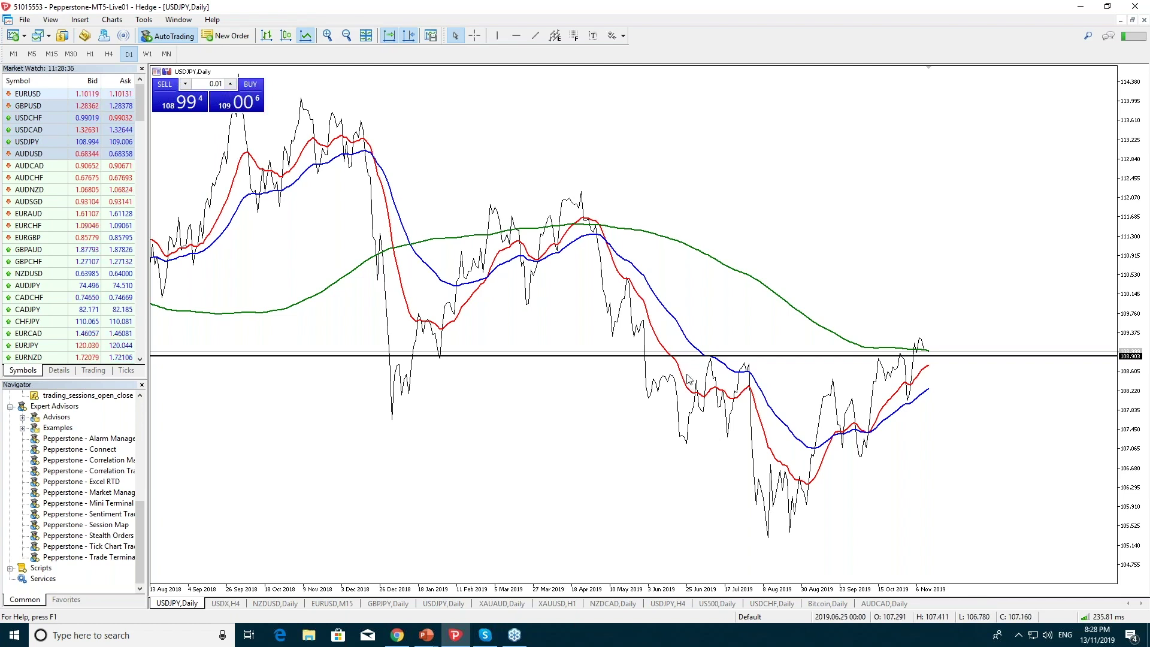
{"action": "mouse_move", "coordinate": [690, 393]}
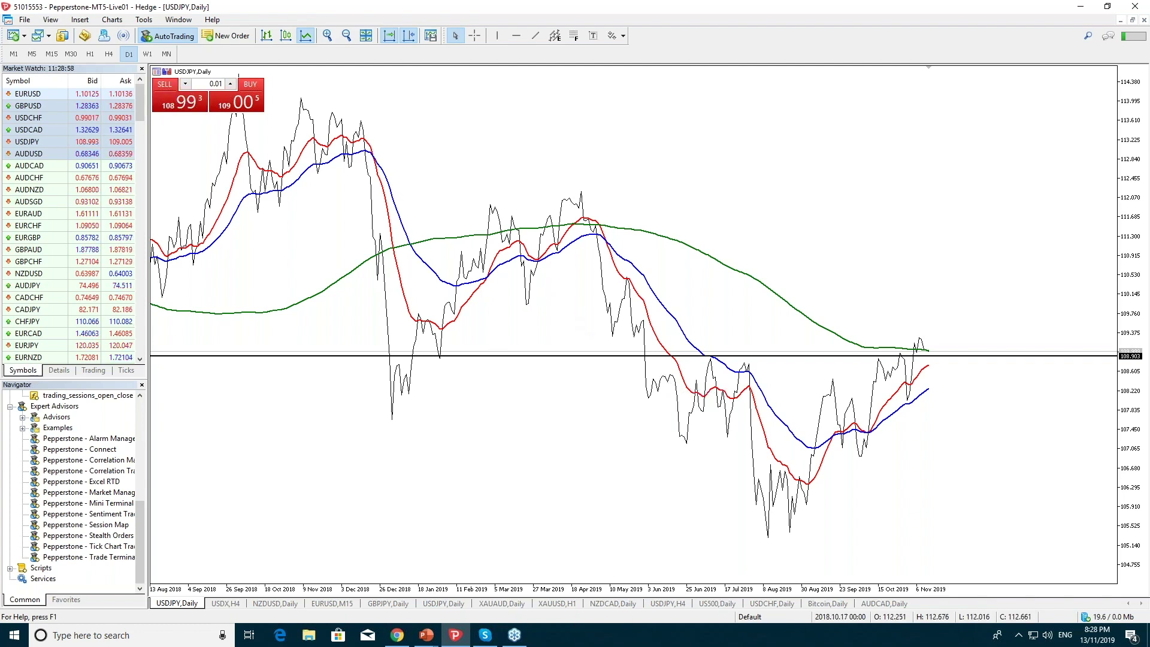
Glance at the NZDUSD daily chart, return to USDJPY daily, and display its price as candlesticks.
{"action": "left_click", "coordinate": [275, 604]}
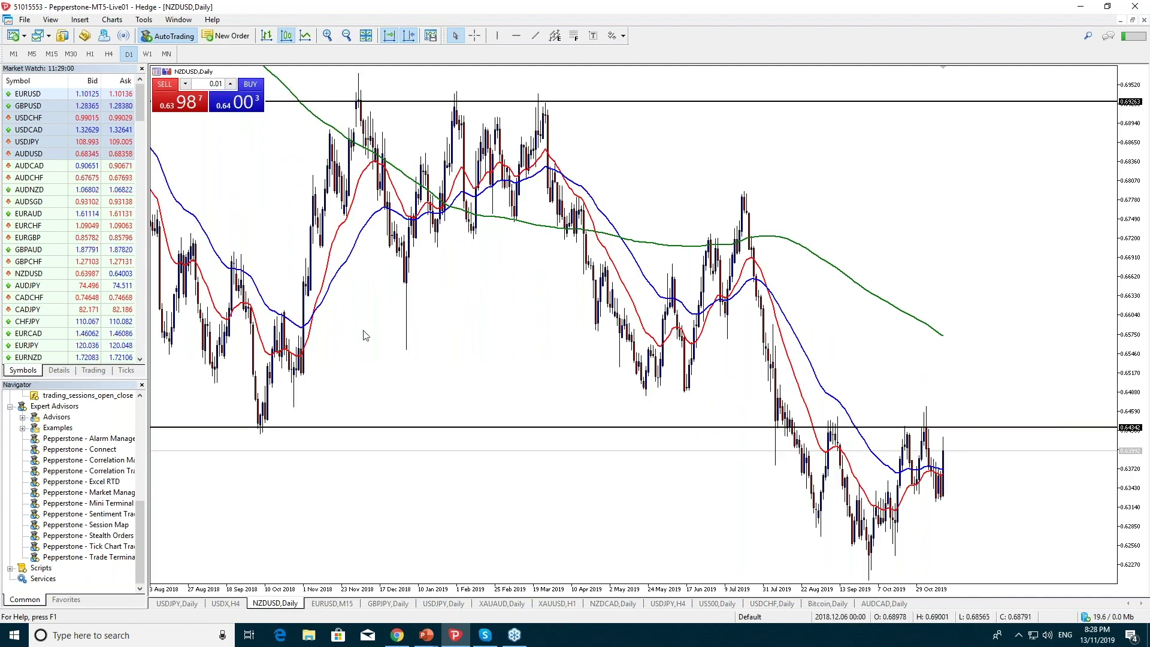
{"action": "left_click", "coordinate": [168, 603]}
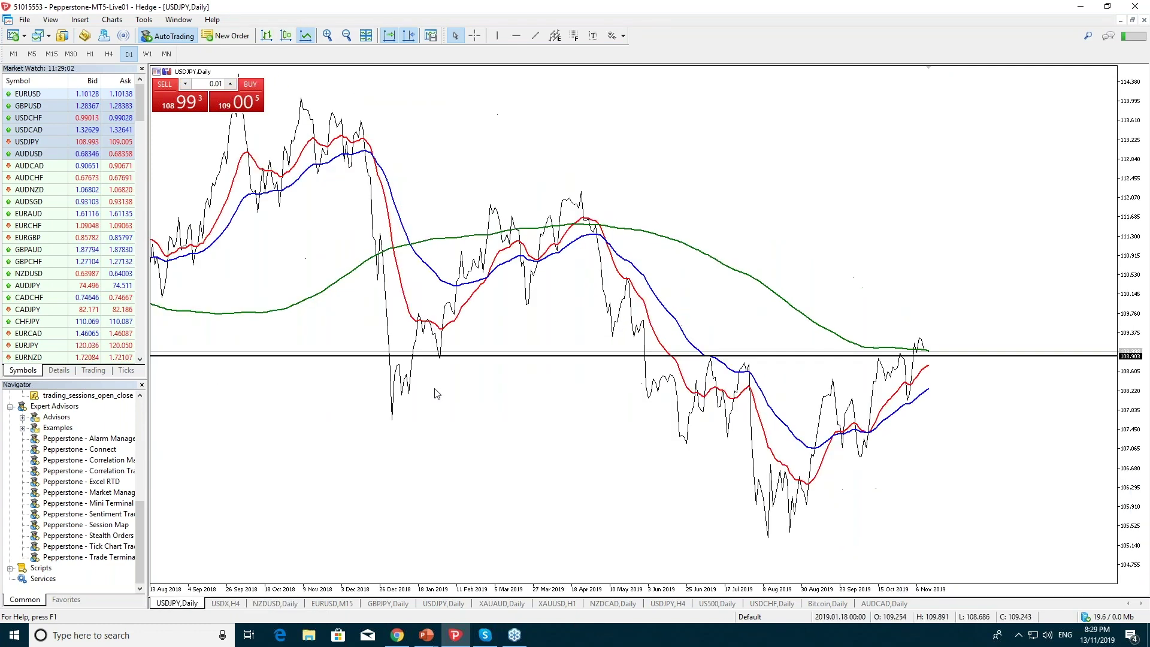
{"action": "left_click", "coordinate": [286, 36]}
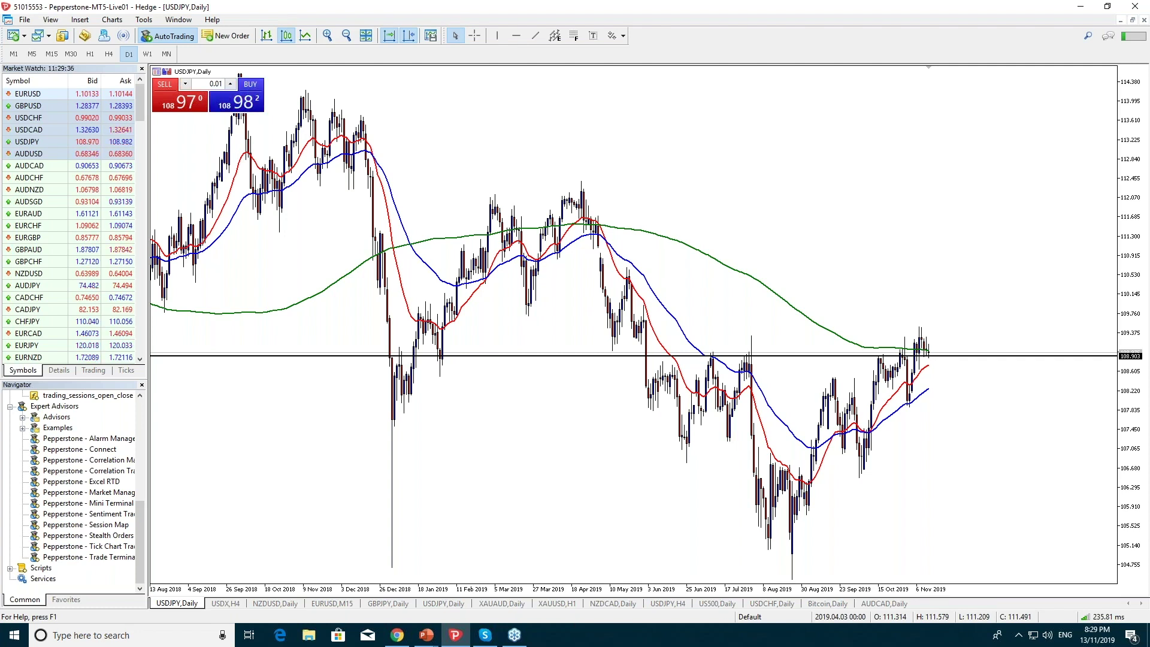
On the GBPJPY daily chart, move the horizontal line to 143.975 and draw a descending trendline along the March to May 2019 highs.
{"action": "left_click", "coordinate": [389, 604]}
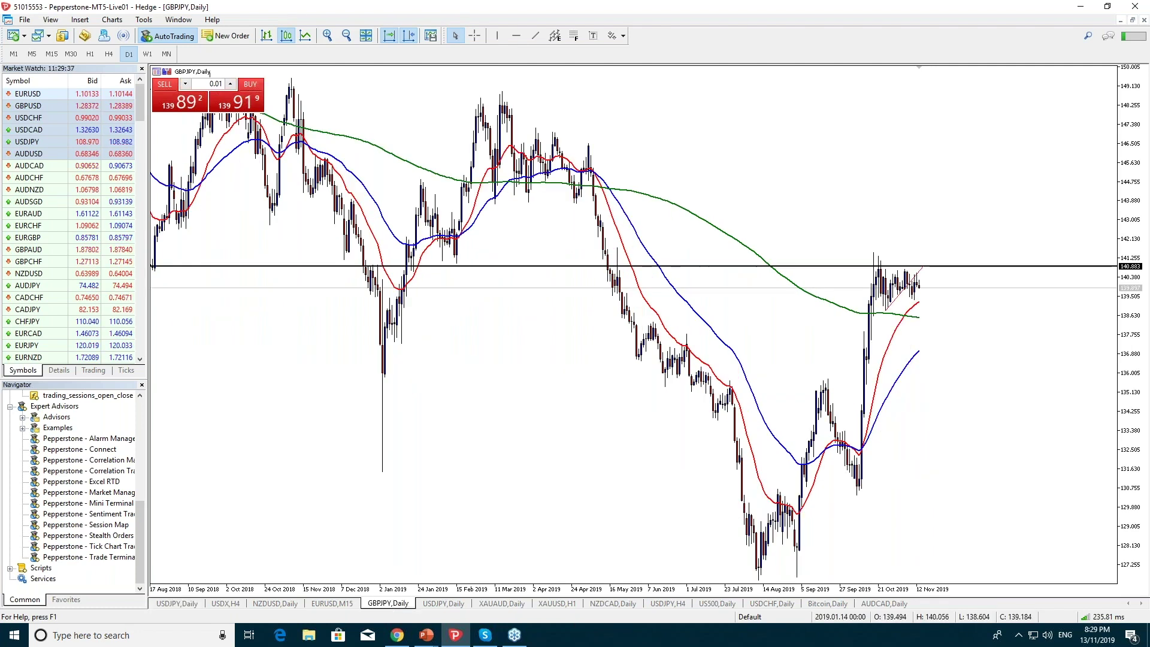
{"action": "left_click_drag", "start_coordinate": [434, 266], "coordinate": [519, 200]}
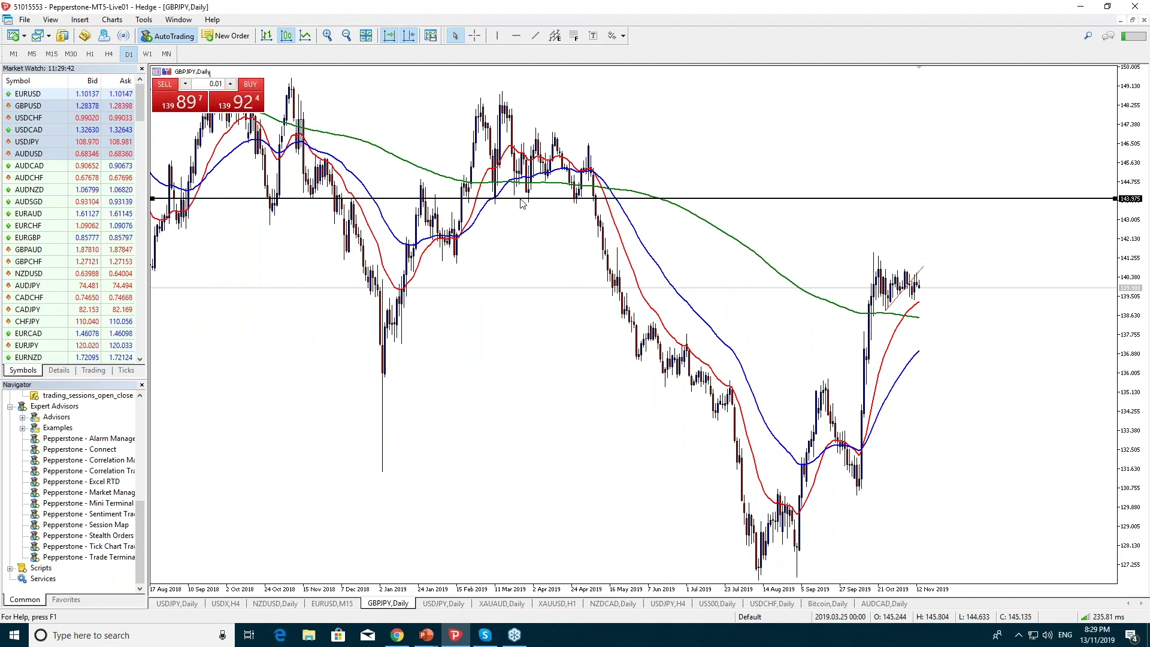
{"action": "left_click", "coordinate": [536, 36]}
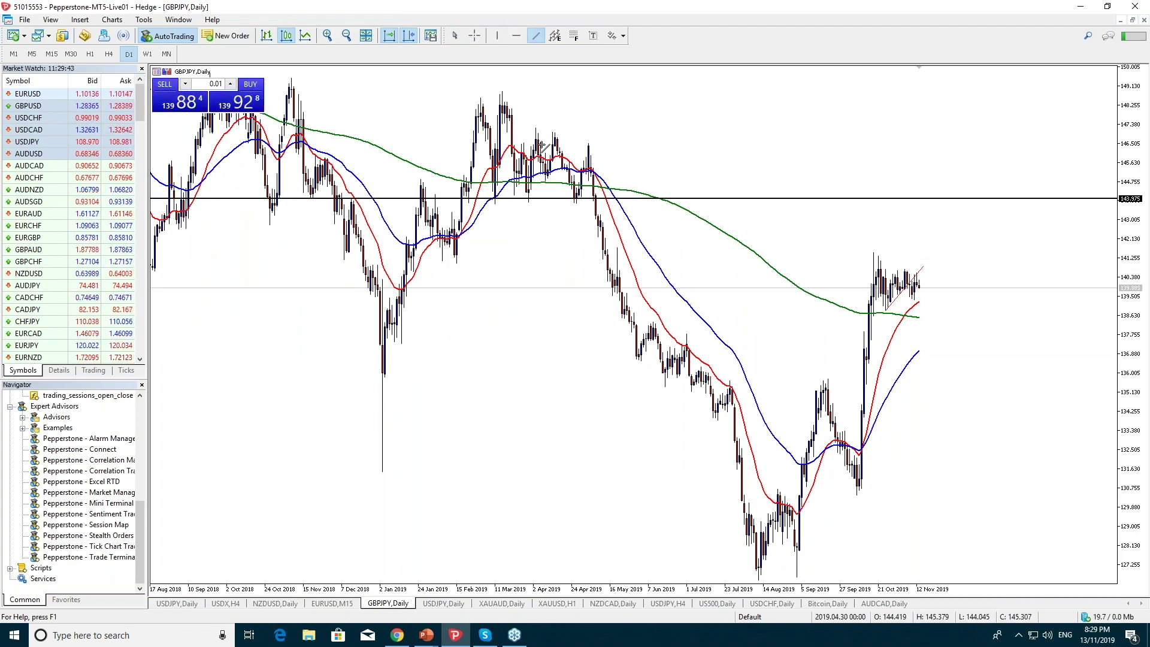
{"action": "left_click_drag", "start_coordinate": [484, 88], "coordinate": [660, 194]}
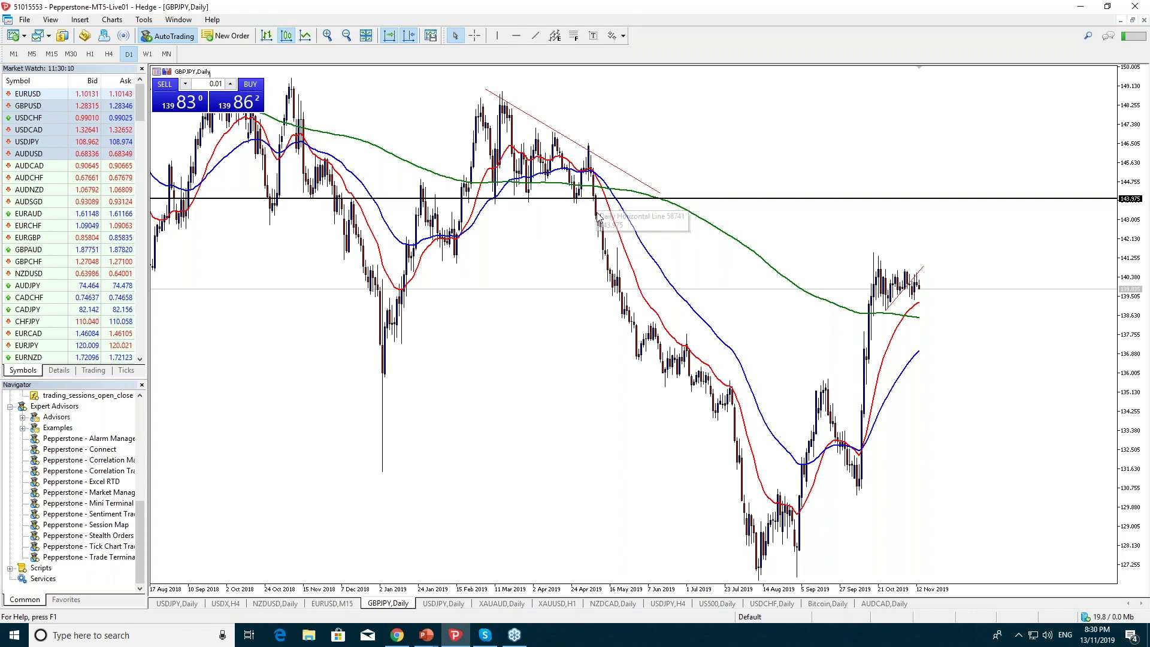
Annotate in green the April price swings, a circled 1/3 and the pattern's height on GBPJPY, and erase the annotations.
{"action": "mouse_move", "coordinate": [599, 224]}
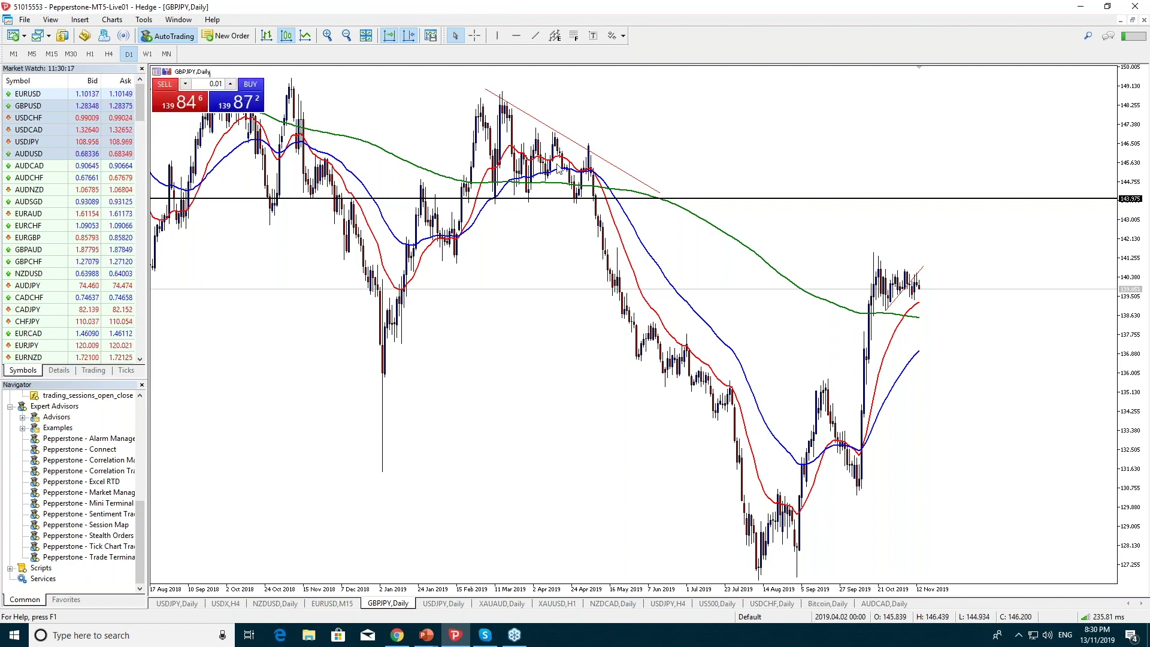
{"action": "mouse_move", "coordinate": [533, 187]}
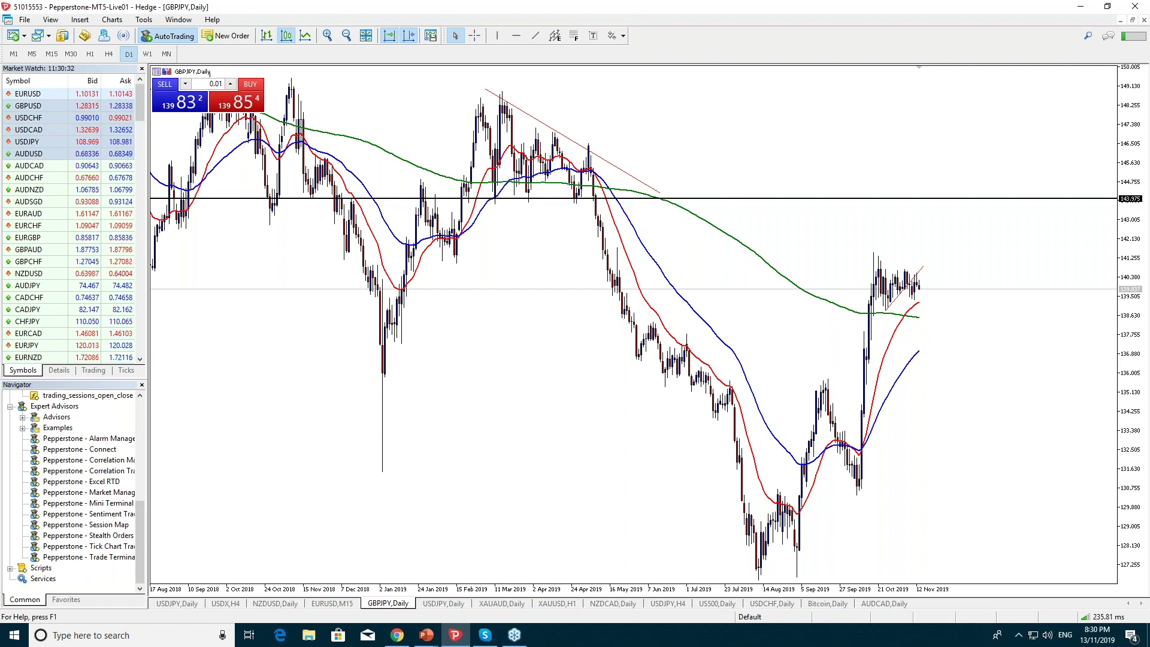
{"action": "mouse_move", "coordinate": [589, 201]}
{"action": "left_mouse_down"}
{"action": "mouse_move", "coordinate": [602, 179]}
{"action": "mouse_move", "coordinate": [636, 196]}
{"action": "mouse_move", "coordinate": [813, 192]}
{"action": "left_mouse_up"}
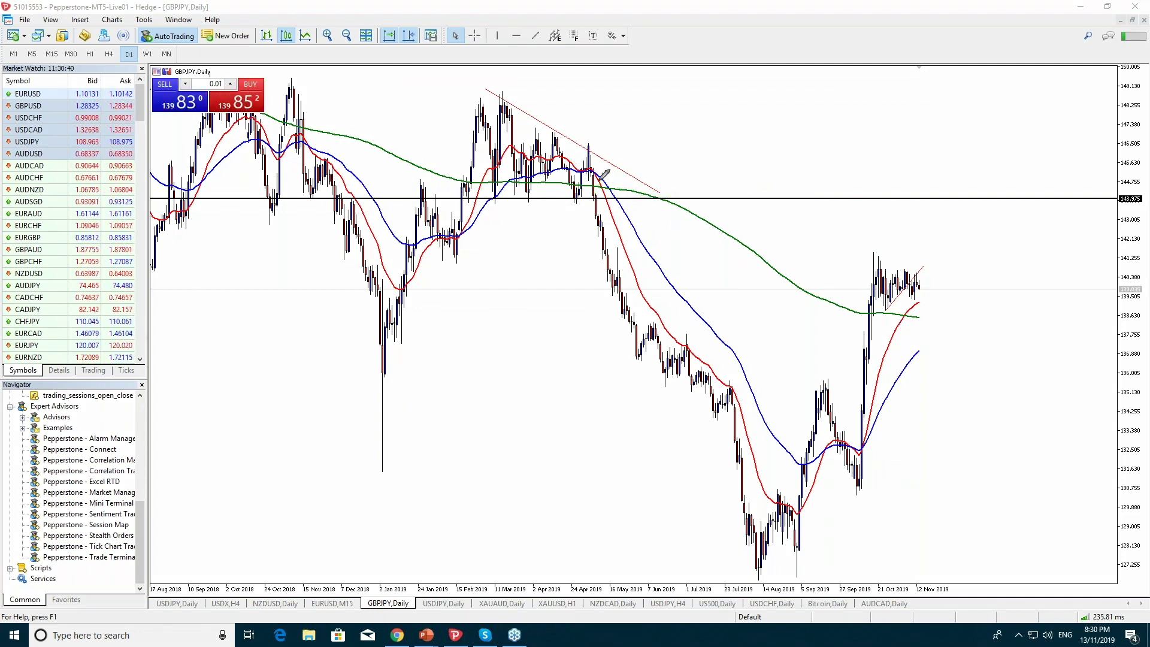
{"action": "mouse_move", "coordinate": [594, 143]}
{"action": "left_mouse_down"}
{"action": "mouse_move", "coordinate": [615, 151]}
{"action": "mouse_move", "coordinate": [567, 135]}
{"action": "left_mouse_up"}
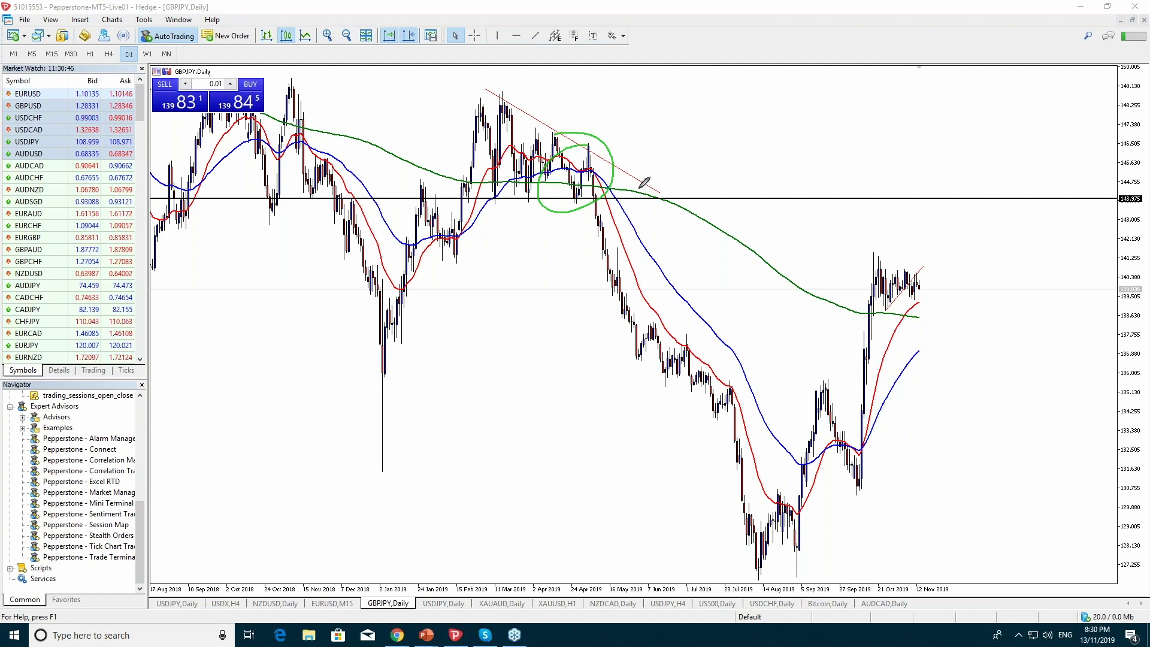
{"action": "mouse_move", "coordinate": [708, 157]}
{"action": "left_mouse_down"}
{"action": "mouse_move", "coordinate": [742, 144]}
{"action": "mouse_move", "coordinate": [749, 174]}
{"action": "mouse_move", "coordinate": [728, 185]}
{"action": "left_mouse_up"}
{"action": "mouse_move", "coordinate": [755, 93]}
{"action": "left_mouse_down"}
{"action": "mouse_move", "coordinate": [704, 195]}
{"action": "mouse_move", "coordinate": [707, 90]}
{"action": "left_mouse_up"}
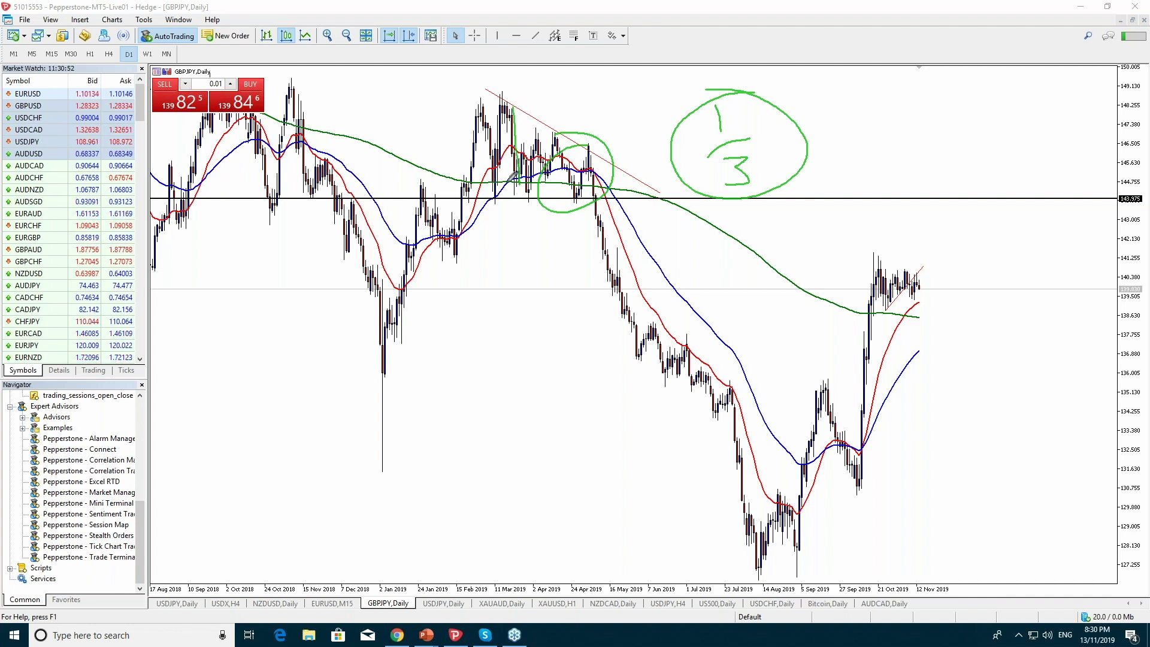
{"action": "left_click_drag", "start_coordinate": [520, 192], "coordinate": [518, 111]}
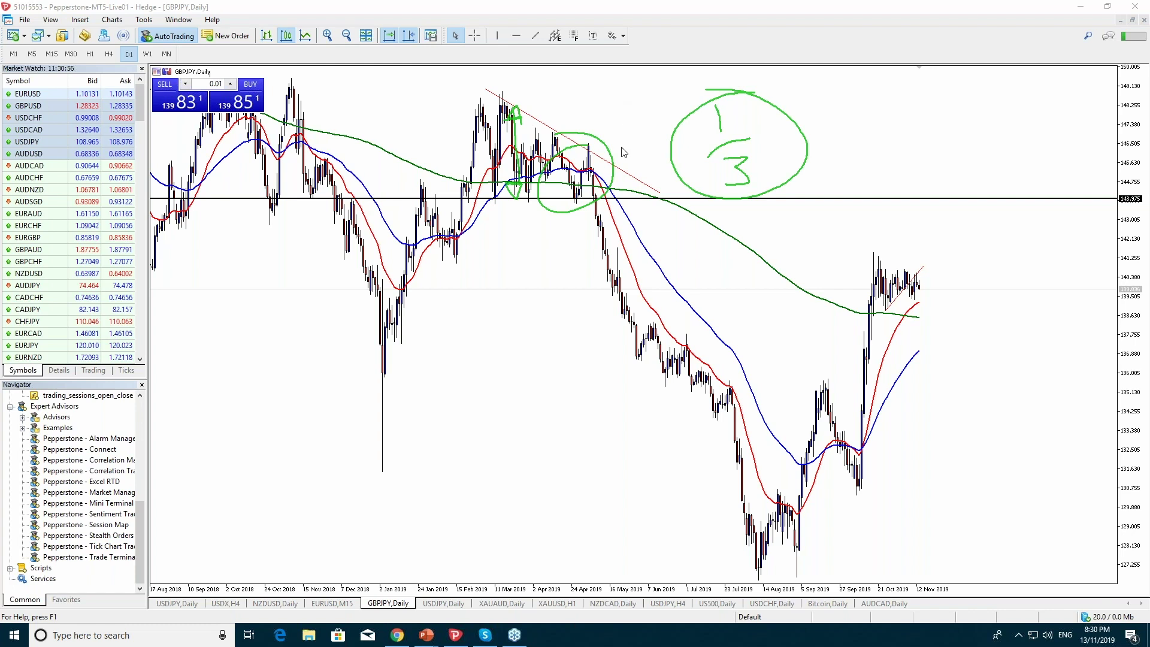
{"action": "key", "text": "Escape"}
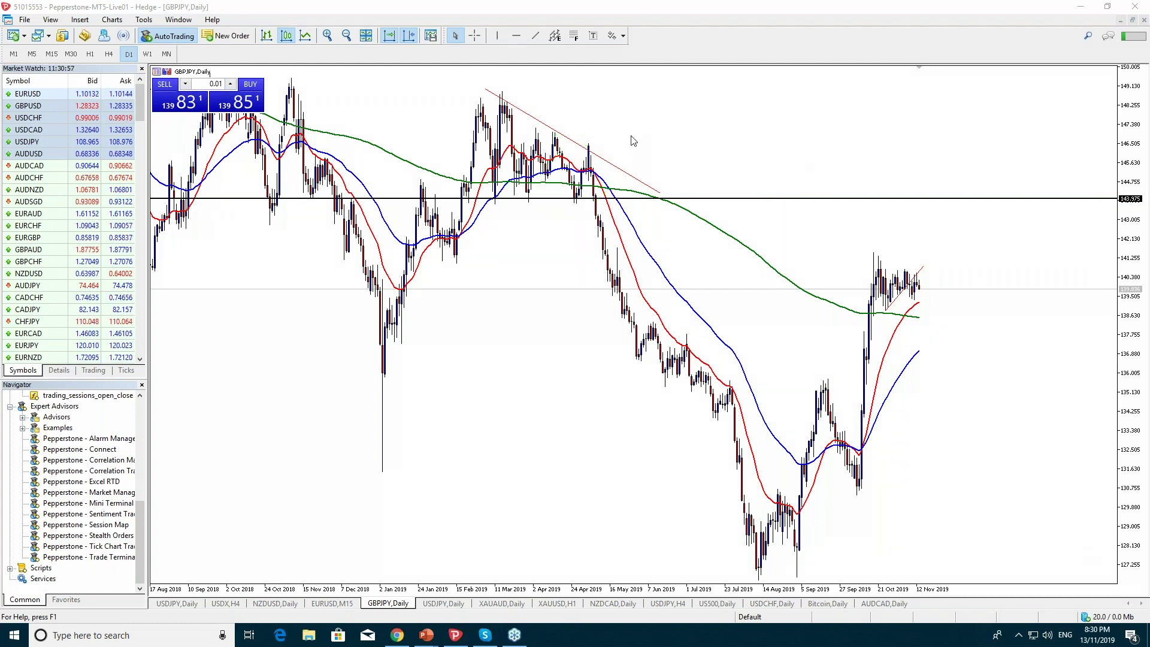
Draw a vertical trendline from the 143.975 line up to the pattern's high, and move it below that line to project the target.
{"action": "left_click", "coordinate": [536, 35]}
{"action": "left_click_drag", "start_coordinate": [504, 199], "coordinate": [515, 111]}
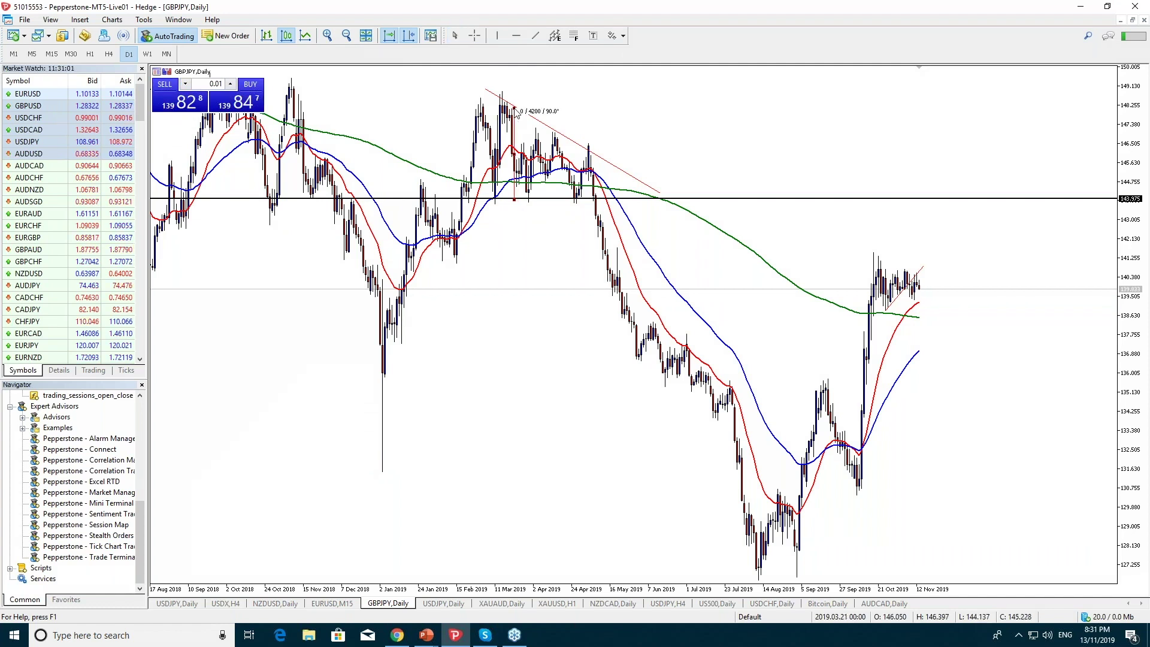
{"action": "left_click_drag", "start_coordinate": [515, 157], "coordinate": [554, 250]}
{"action": "left_click_drag", "start_coordinate": [513, 281], "coordinate": [557, 267]}
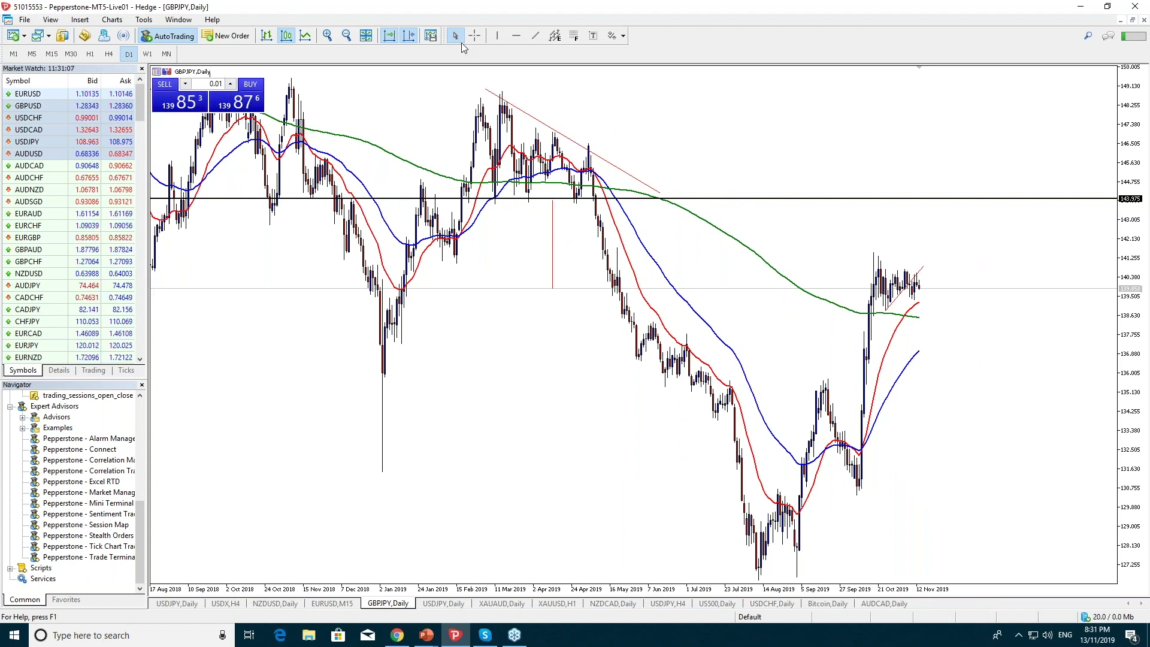
Turn off chart auto scroll and add a horizontal line at 140.007 near the lower end of the projected target line.
{"action": "left_click", "coordinate": [389, 35]}
{"action": "left_click_drag", "start_coordinate": [425, 216], "coordinate": [571, 214]}
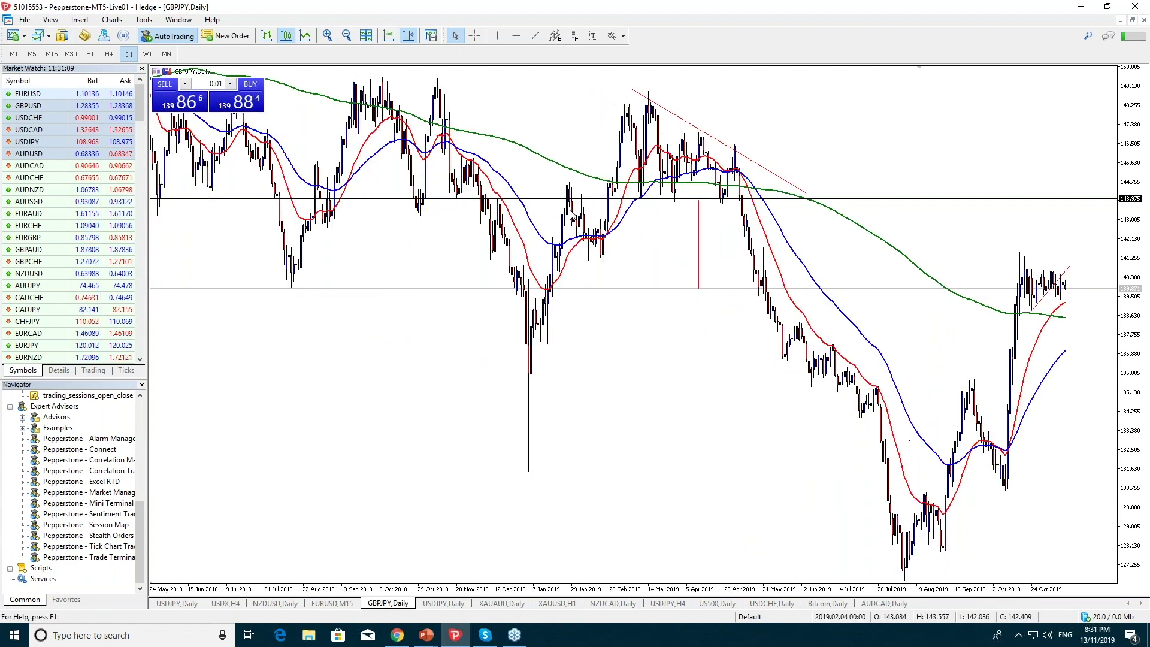
{"action": "left_click", "coordinate": [516, 36]}
{"action": "mouse_move", "coordinate": [599, 234]}
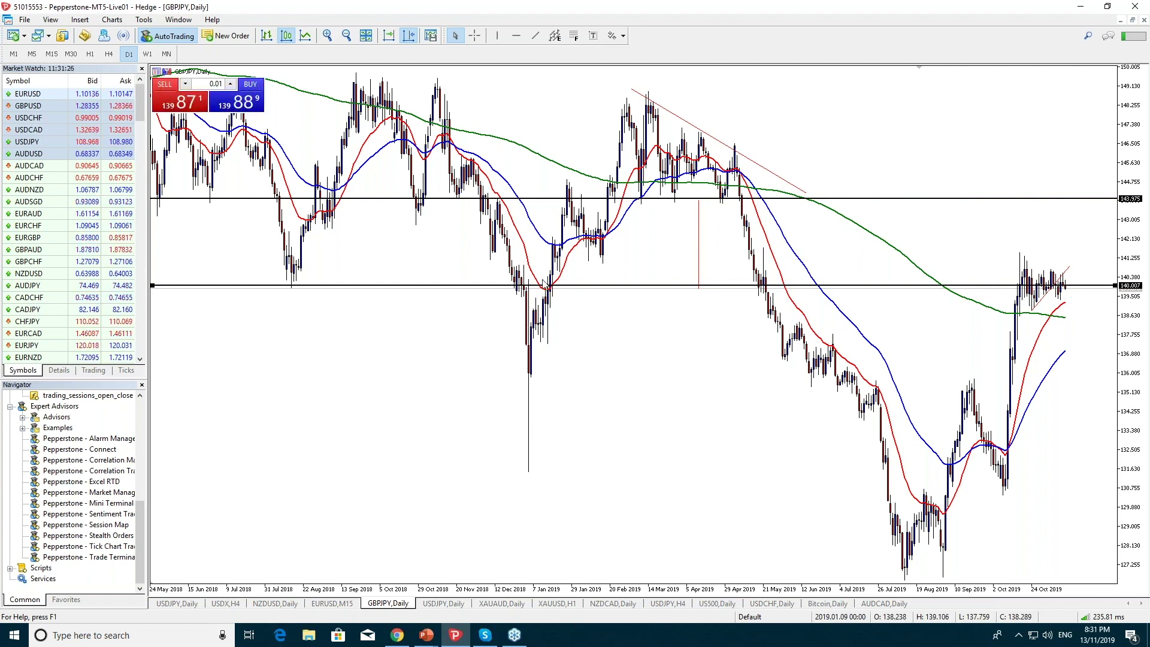
Highlight in yellow the August 2018 low and the May 2019 touch at 140.007, circle the descending pattern, and erase the highlights.
{"action": "left_click_drag", "start_coordinate": [513, 363], "coordinate": [608, 400]}
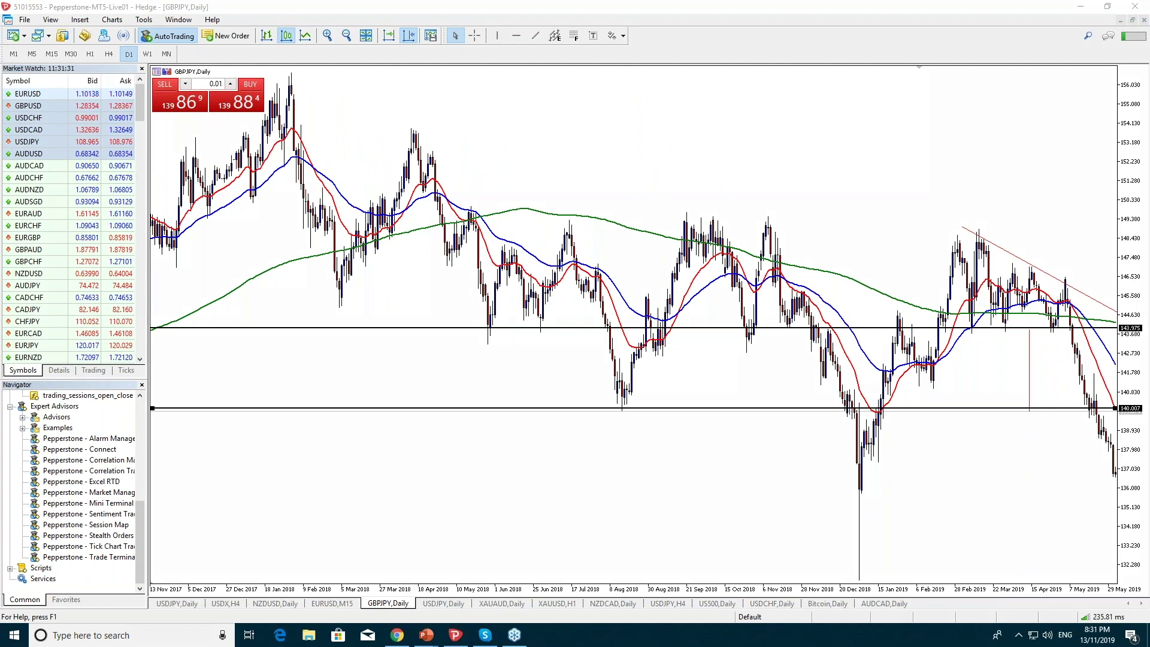
{"action": "left_click_drag", "start_coordinate": [599, 406], "coordinate": [648, 408]}
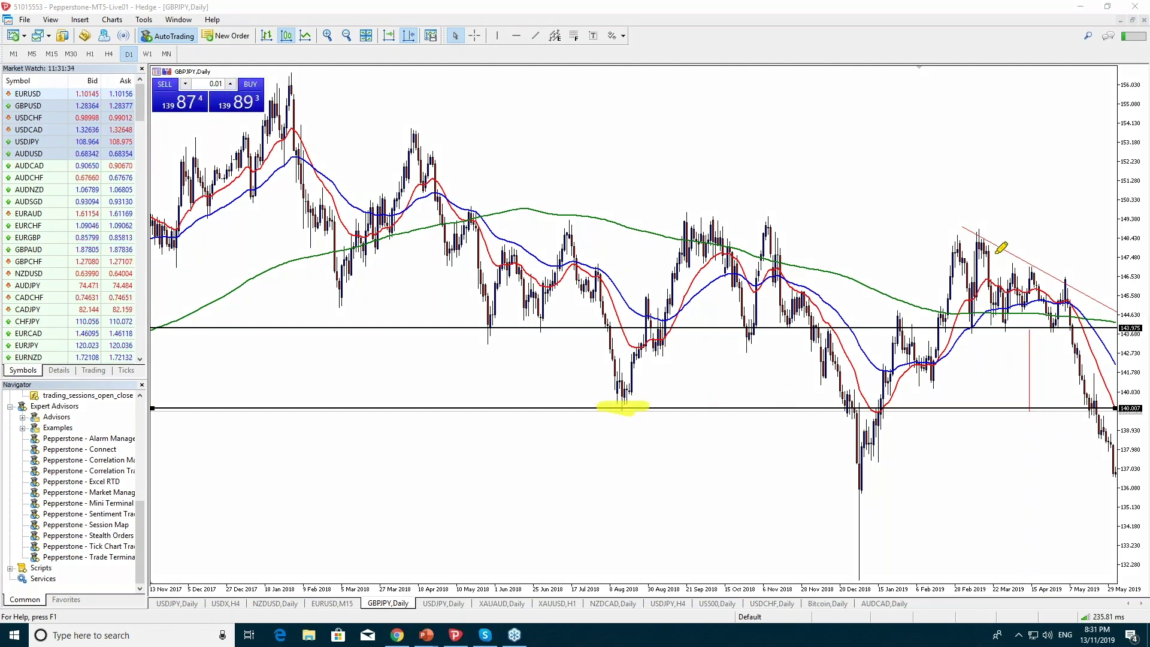
{"action": "left_click_drag", "start_coordinate": [1092, 403], "coordinate": [1053, 402]}
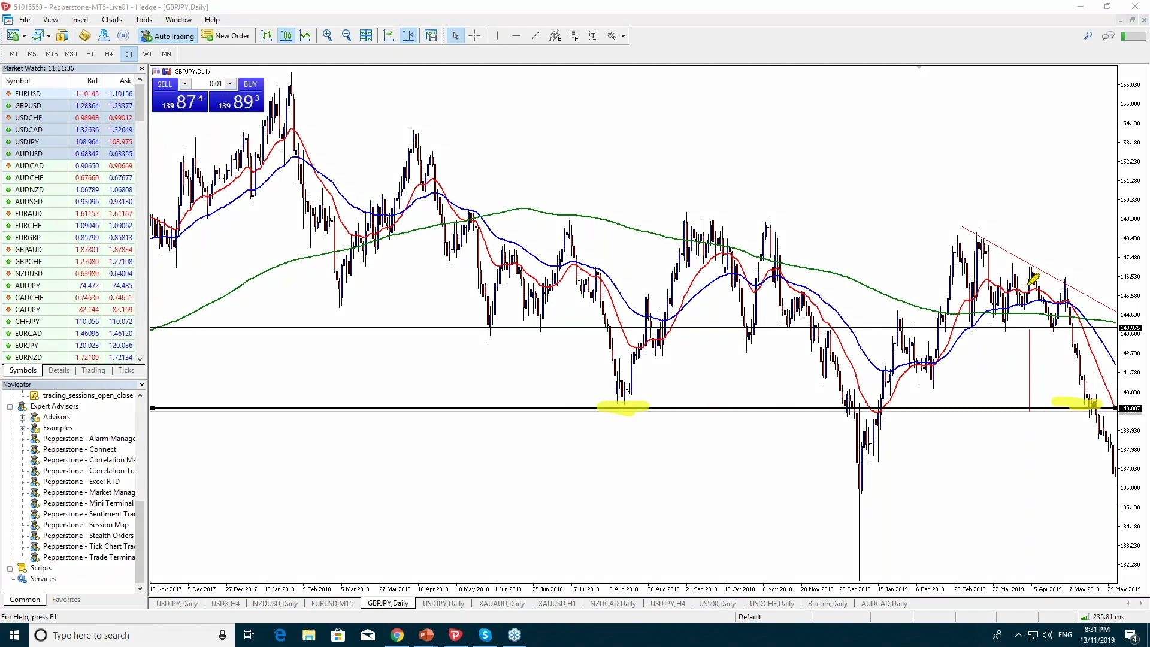
{"action": "mouse_move", "coordinate": [1030, 219]}
{"action": "left_mouse_down"}
{"action": "mouse_move", "coordinate": [886, 275]}
{"action": "mouse_move", "coordinate": [868, 189]}
{"action": "left_mouse_up"}
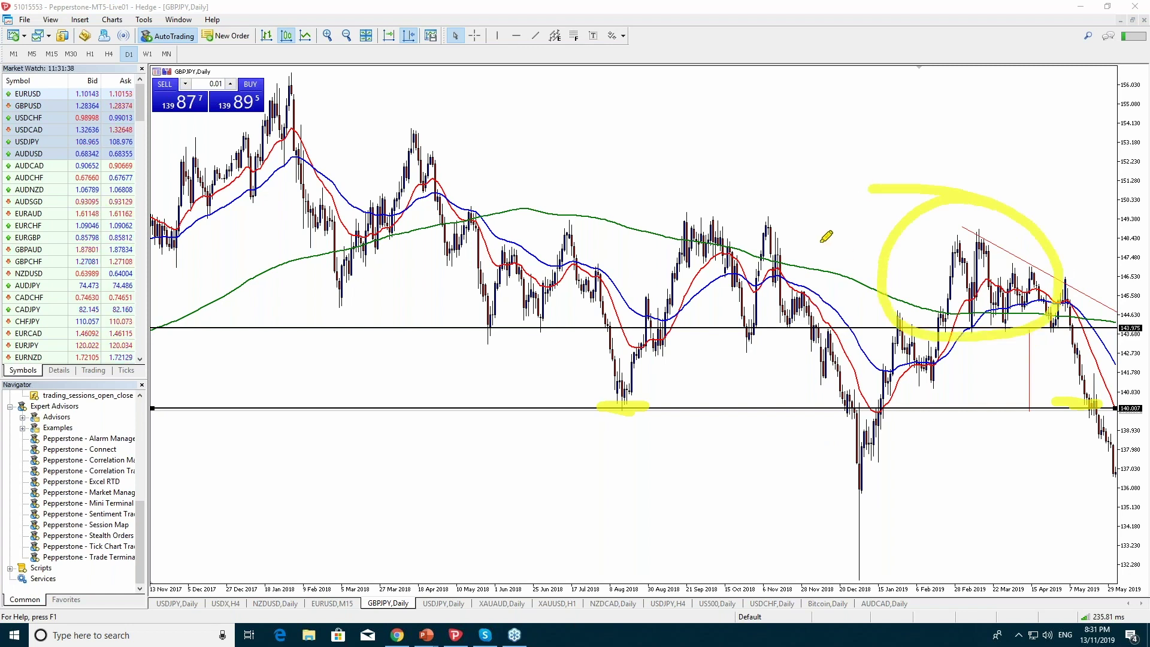
{"action": "key", "text": "Escape"}
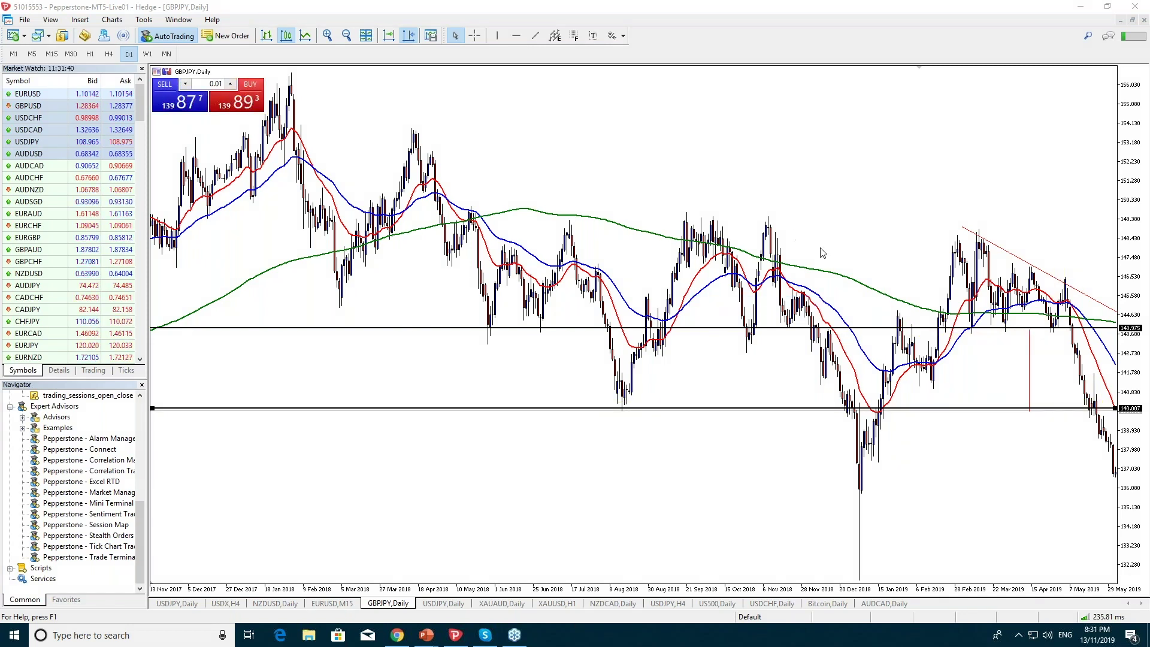
Circle in green the descending pattern, the August 2018 low numbered 1, and the May 2019 touch of 140.007, and erase the annotations.
{"action": "mouse_move", "coordinate": [1030, 216]}
{"action": "left_mouse_down"}
{"action": "mouse_move", "coordinate": [912, 311]}
{"action": "mouse_move", "coordinate": [922, 235]}
{"action": "left_mouse_up"}
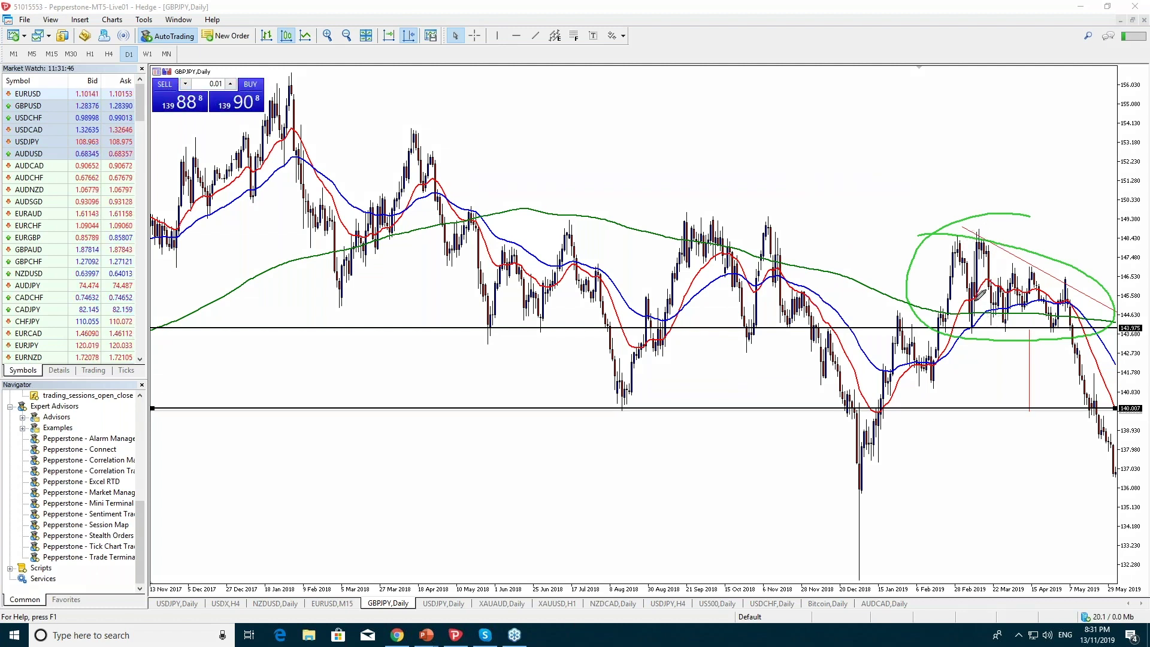
{"action": "mouse_move", "coordinate": [656, 398]}
{"action": "left_mouse_down"}
{"action": "mouse_move", "coordinate": [611, 403]}
{"action": "mouse_move", "coordinate": [654, 402]}
{"action": "mouse_move", "coordinate": [628, 440]}
{"action": "left_mouse_up"}
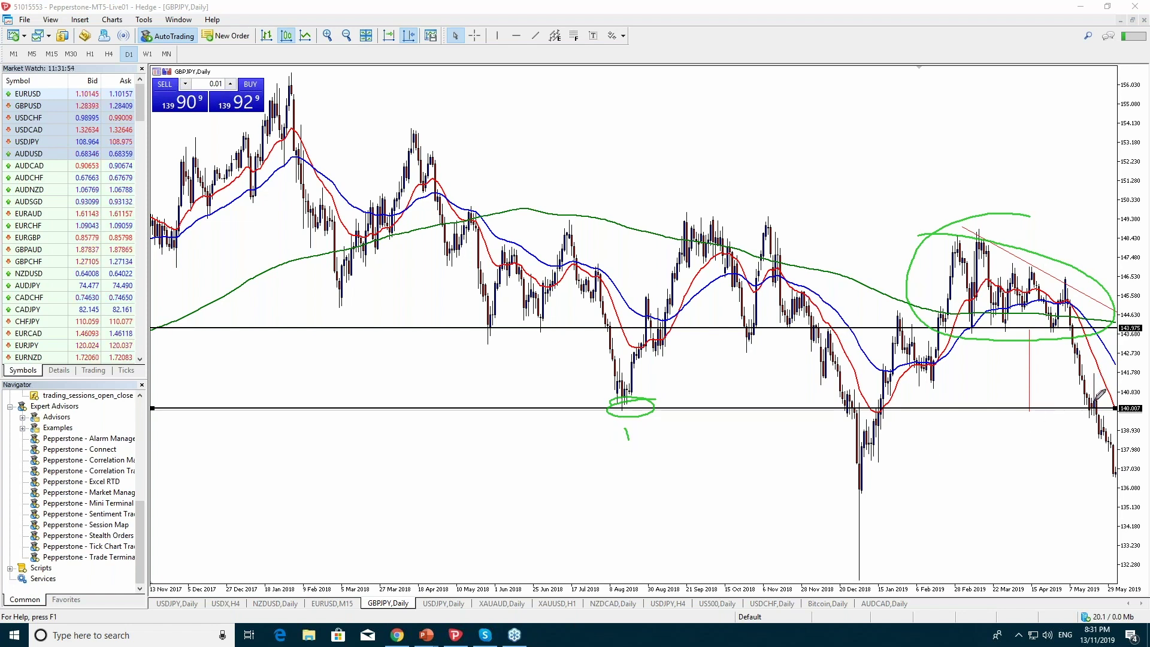
{"action": "left_click_drag", "start_coordinate": [1100, 396], "coordinate": [1101, 400]}
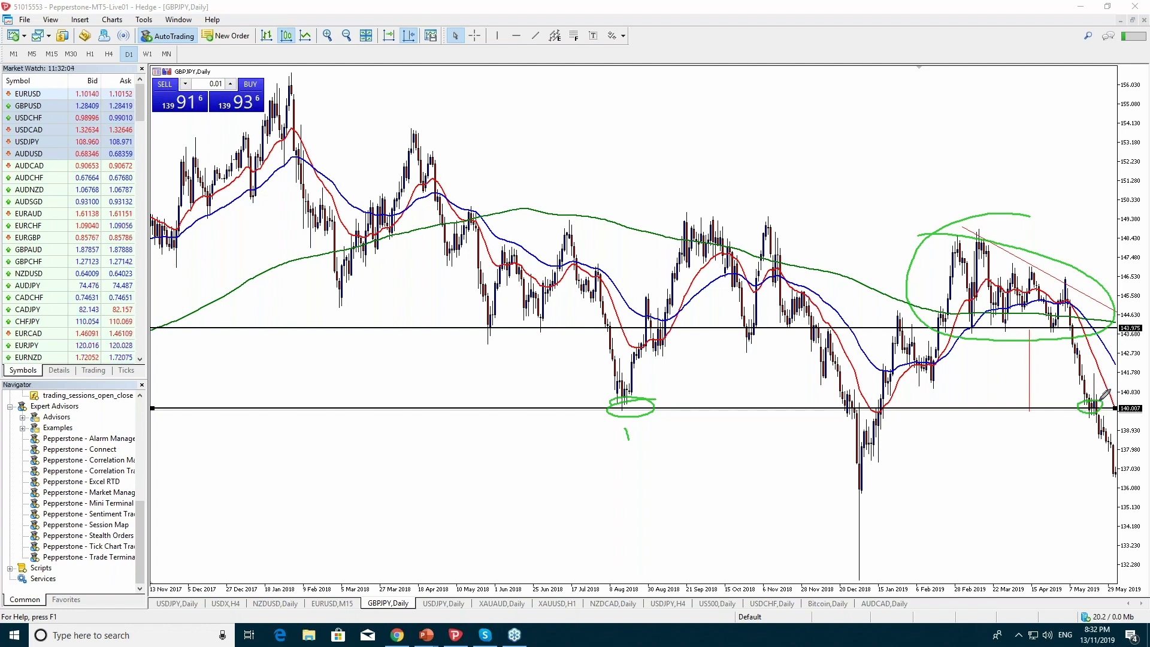
{"action": "key", "text": "e"}
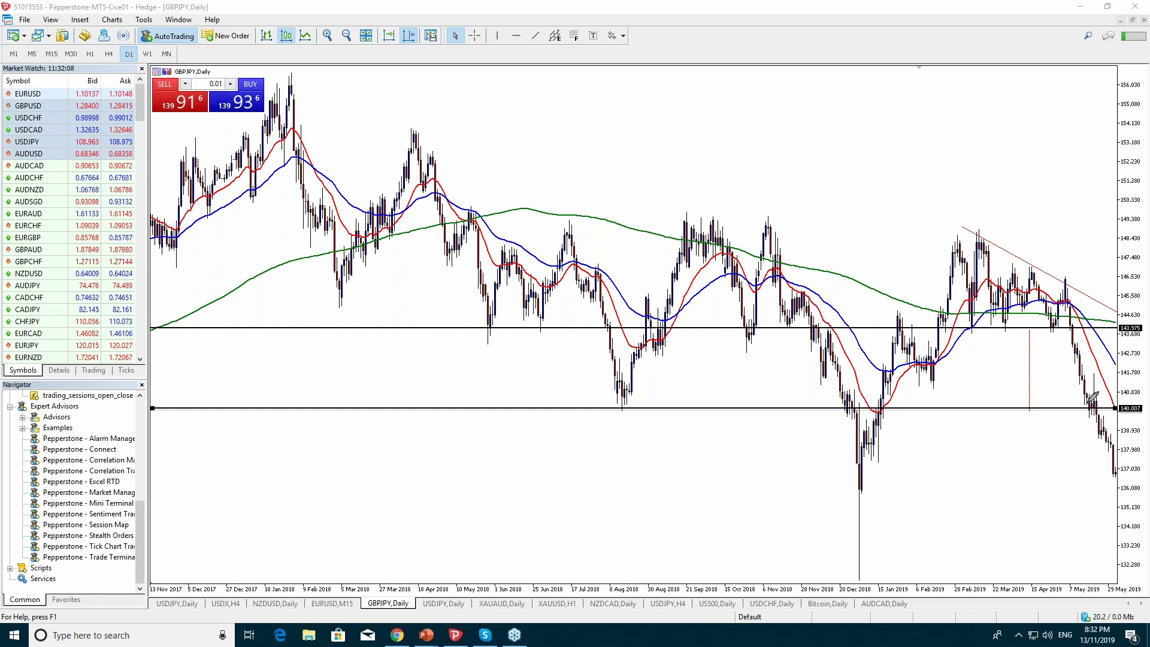
Circle in green the May 2019 price action where GBPJPY meets the 140.007 line, going over it several times.
{"action": "left_click_drag", "start_coordinate": [1090, 400], "coordinate": [1091, 392]}
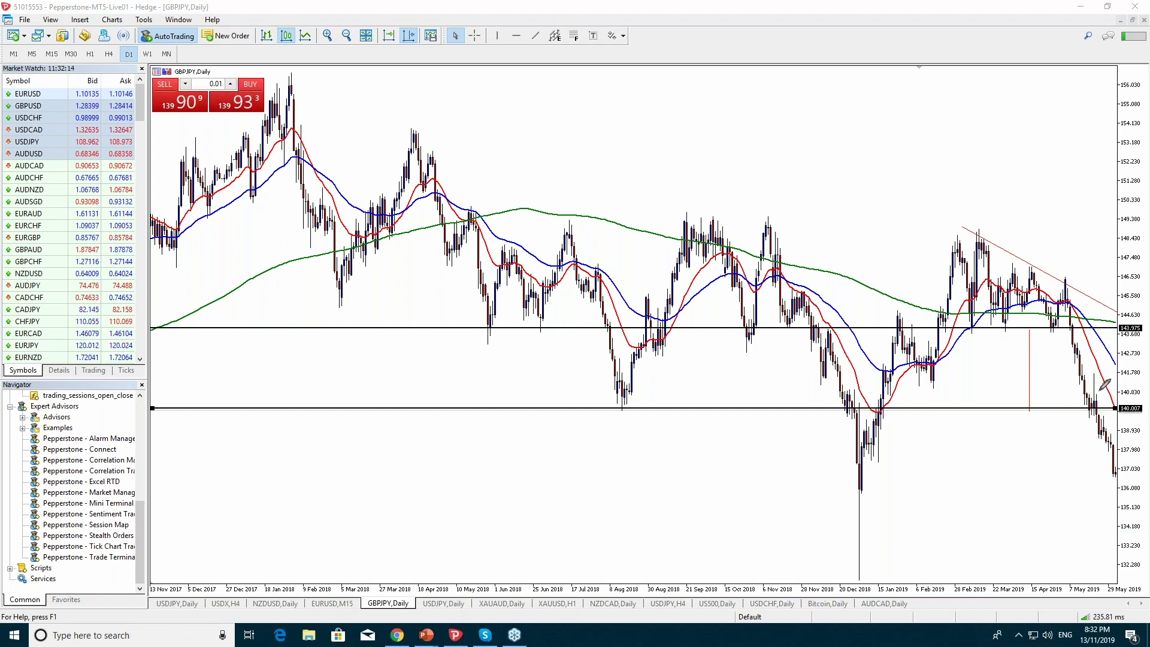
{"action": "left_click_drag", "start_coordinate": [1099, 392], "coordinate": [1092, 396]}
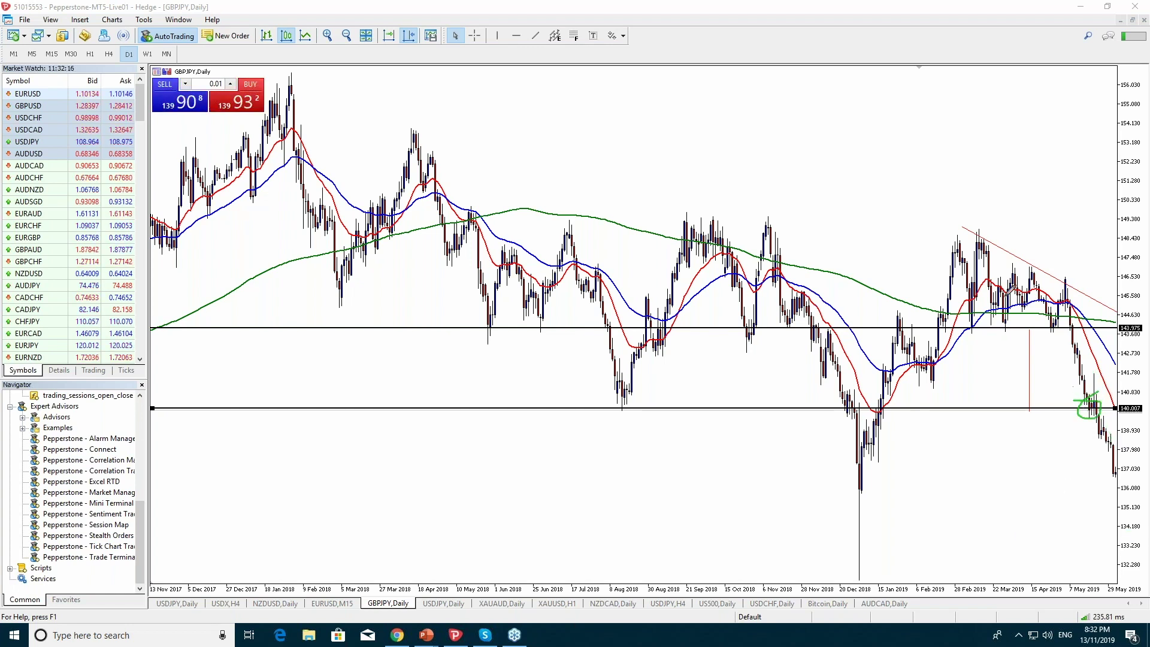
{"action": "mouse_move", "coordinate": [1102, 390]}
{"action": "left_mouse_down"}
{"action": "mouse_move", "coordinate": [1085, 416]}
{"action": "mouse_move", "coordinate": [1094, 389]}
{"action": "left_mouse_up"}
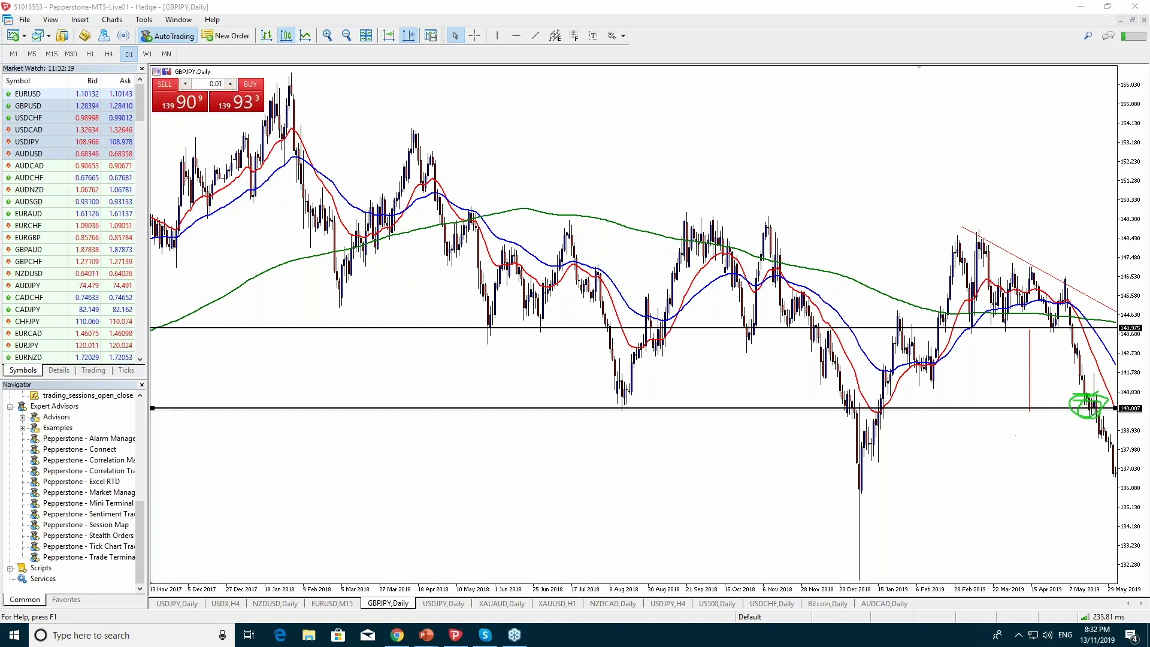
Highlight in yellow the August 2018, May 2019 and October–November 2019 touches of 140.007 on GBPJPY, circle the latest cluster, and erase the highlights.
{"action": "mouse_move", "coordinate": [1046, 490]}
{"action": "left_mouse_down"}
{"action": "mouse_move", "coordinate": [816, 458]}
{"action": "mouse_move", "coordinate": [773, 437]}
{"action": "left_mouse_up"}
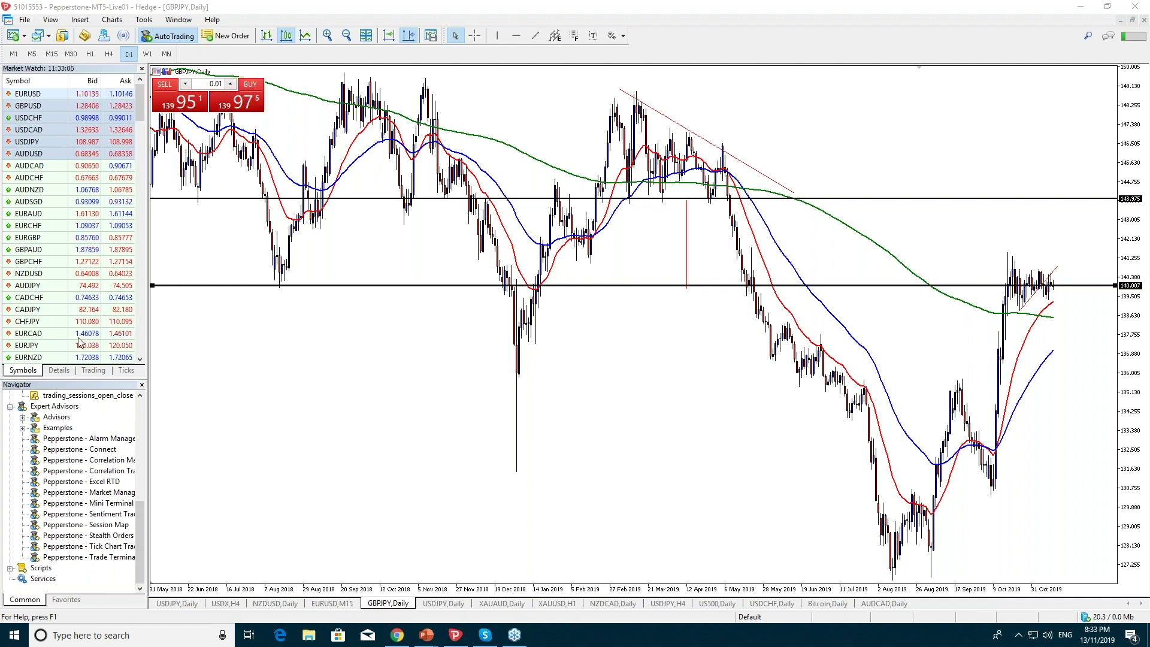
{"action": "scroll", "coordinate": [533, 322], "scroll_direction": "down", "scroll_amount": 3}
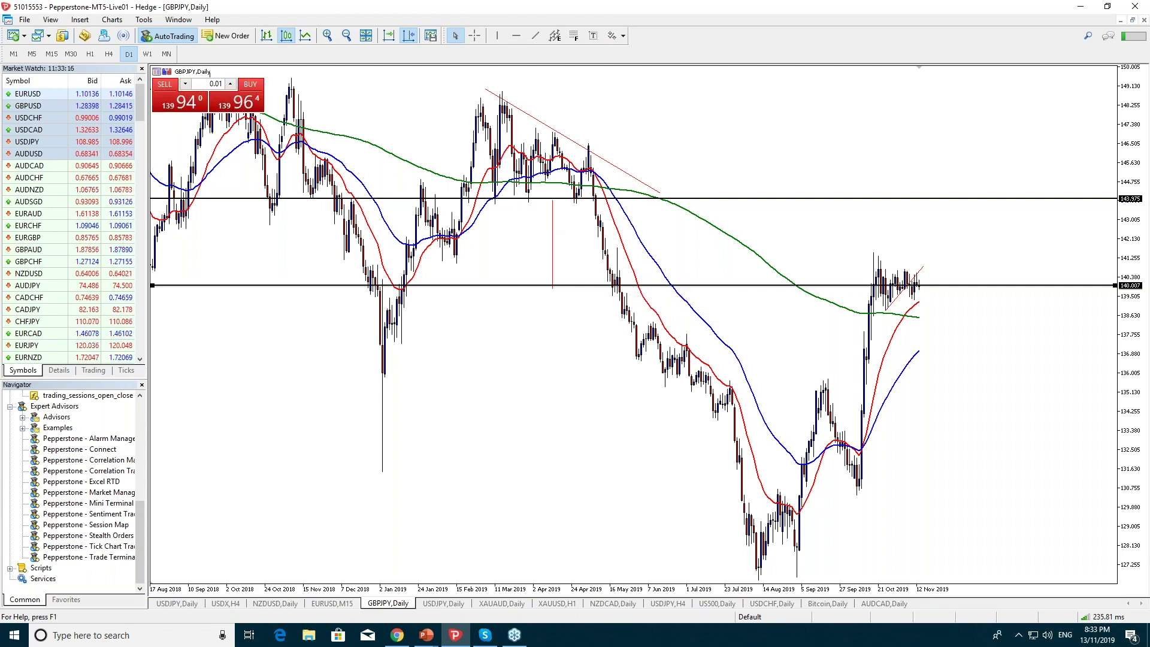
{"action": "left_click_drag", "start_coordinate": [627, 281], "coordinate": [641, 284]}
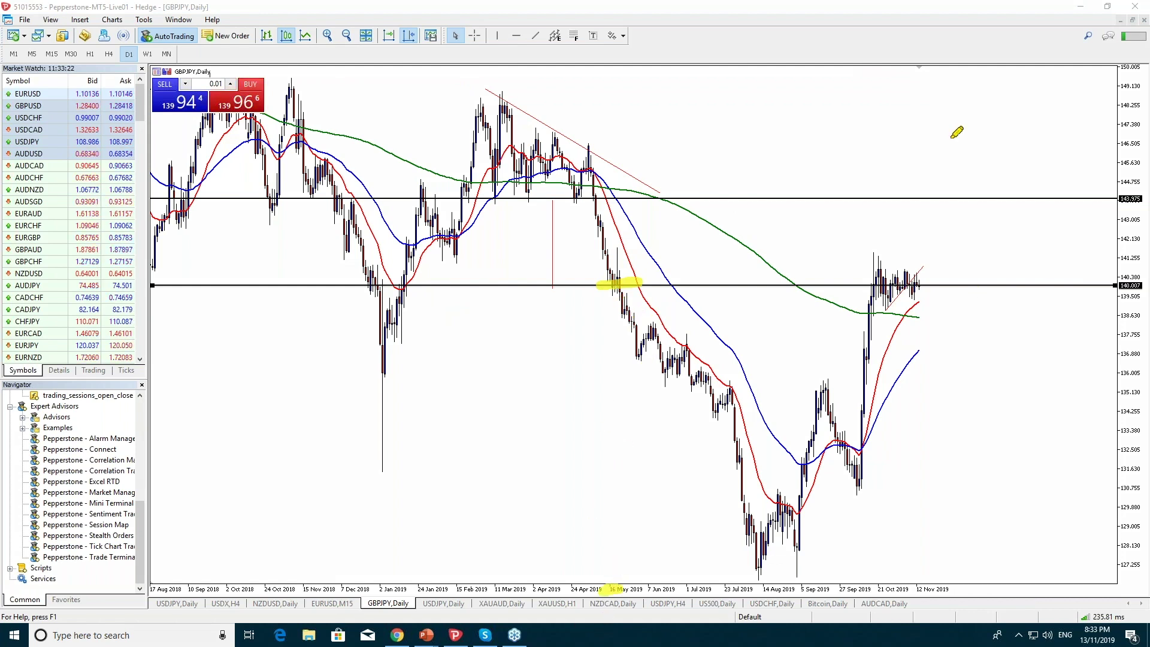
{"action": "mouse_move", "coordinate": [910, 278]}
{"action": "left_mouse_down"}
{"action": "mouse_move", "coordinate": [950, 274]}
{"action": "mouse_move", "coordinate": [779, 274]}
{"action": "left_mouse_up"}
{"action": "left_click_drag", "start_coordinate": [165, 284], "coordinate": [153, 284]}
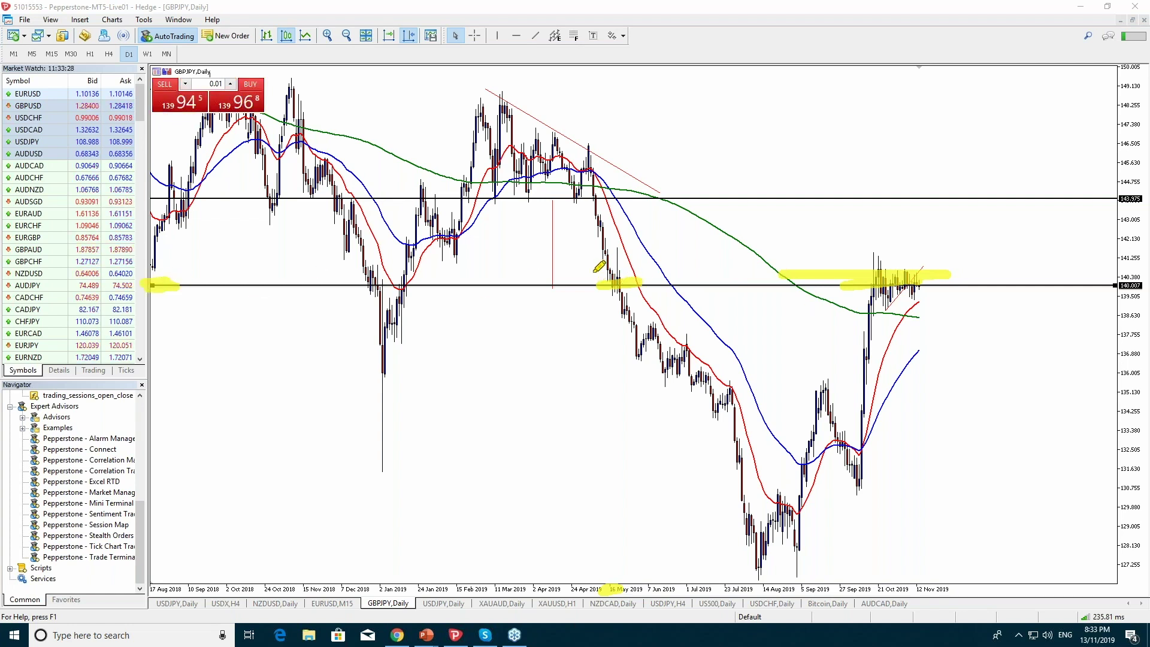
{"action": "left_click_drag", "start_coordinate": [597, 275], "coordinate": [593, 292]}
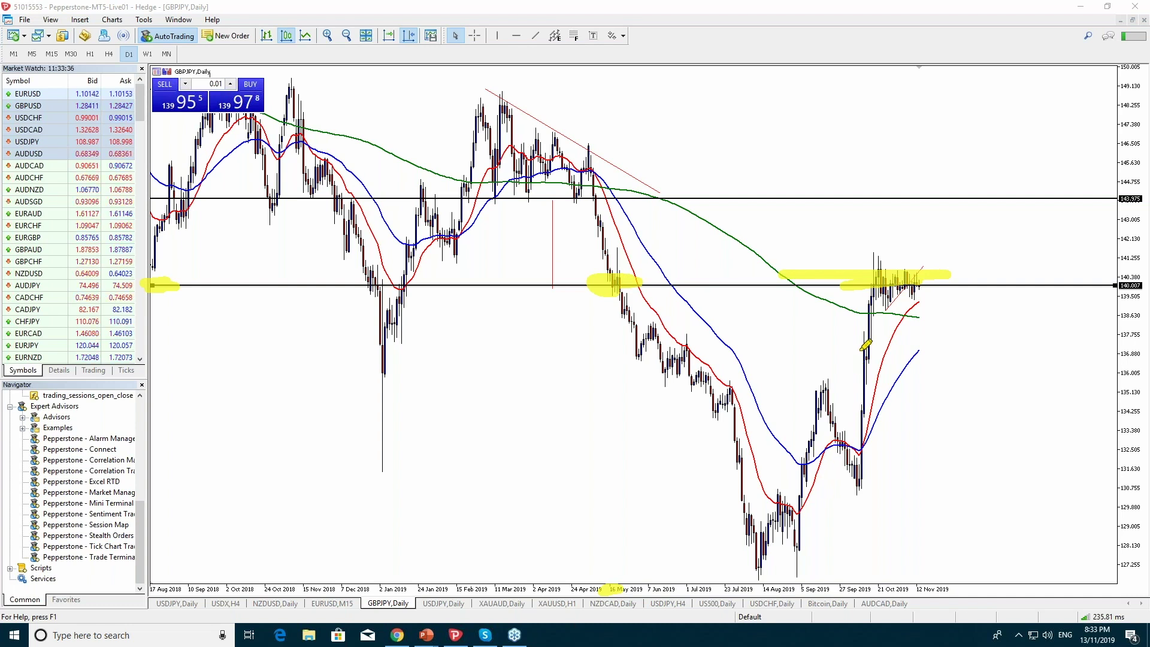
{"action": "mouse_move", "coordinate": [933, 263]}
{"action": "left_mouse_down"}
{"action": "mouse_move", "coordinate": [868, 258]}
{"action": "mouse_move", "coordinate": [950, 272]}
{"action": "left_mouse_up"}
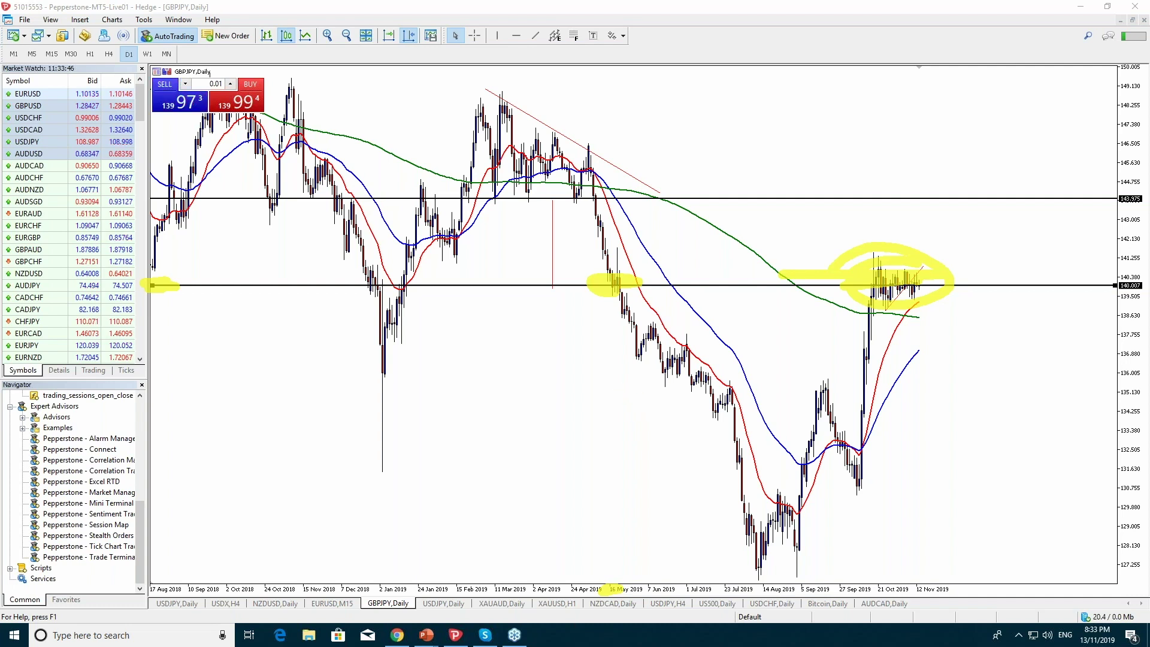
{"action": "key", "text": "e"}
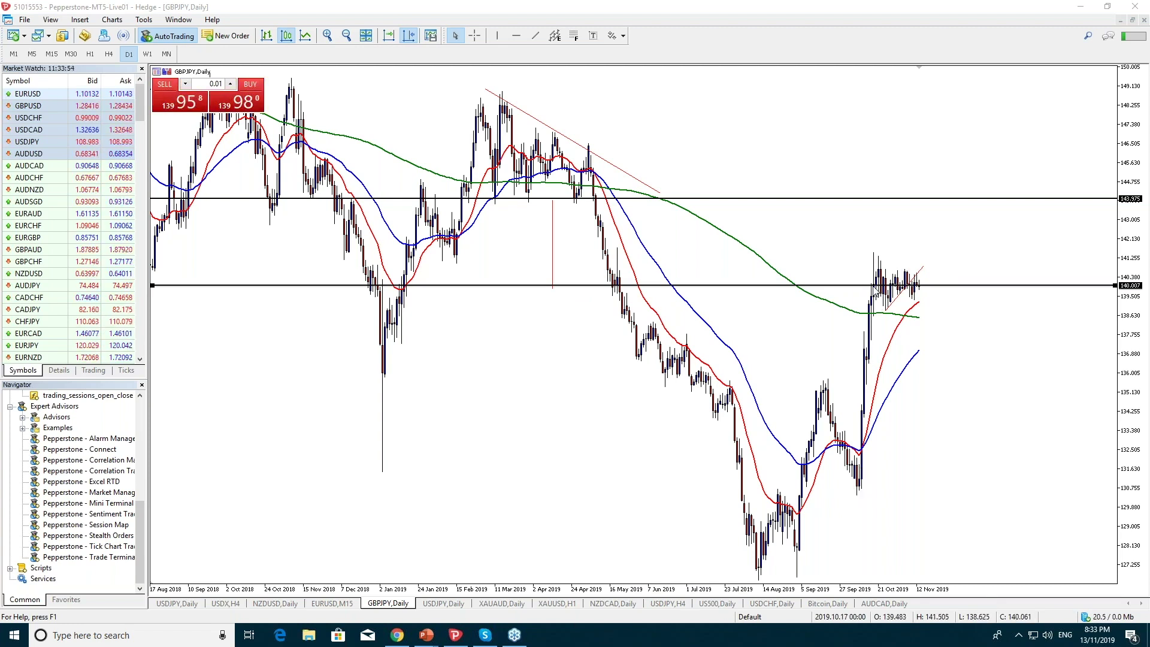
Trace the 140.007 level back to 2017 on the daily chart, then show GBPJPY on the monthly timeframe as a line chart.
{"action": "left_click_drag", "start_coordinate": [629, 353], "coordinate": [830, 351]}
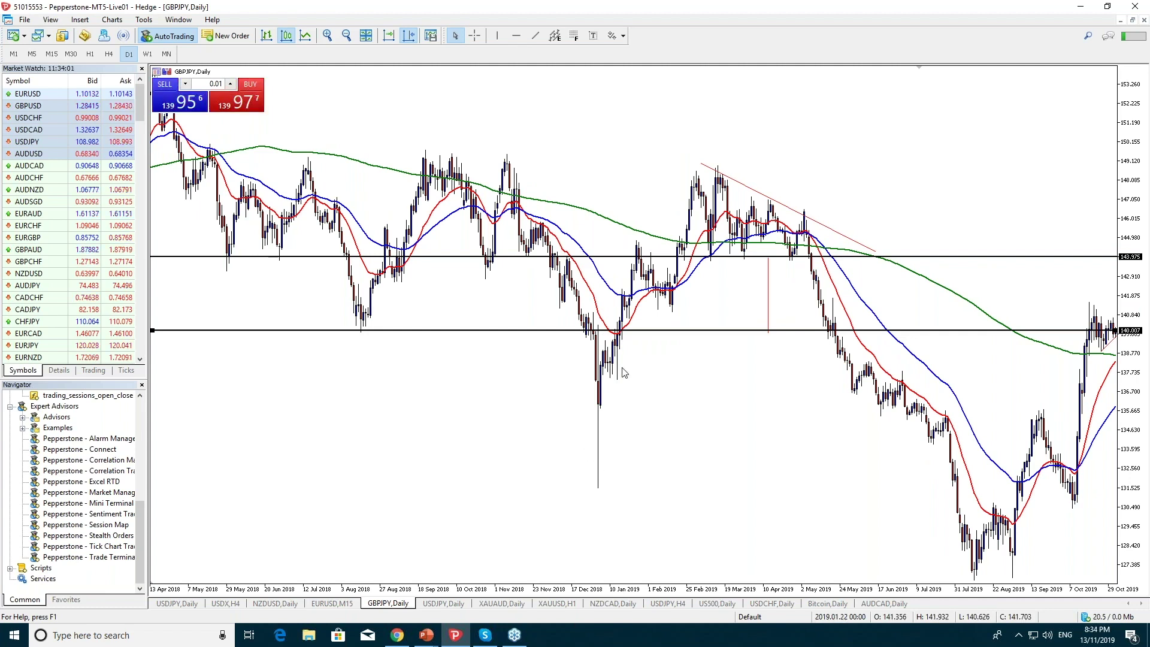
{"action": "left_click_drag", "start_coordinate": [623, 372], "coordinate": [788, 362]}
{"action": "left_click_drag", "start_coordinate": [483, 442], "coordinate": [755, 400]}
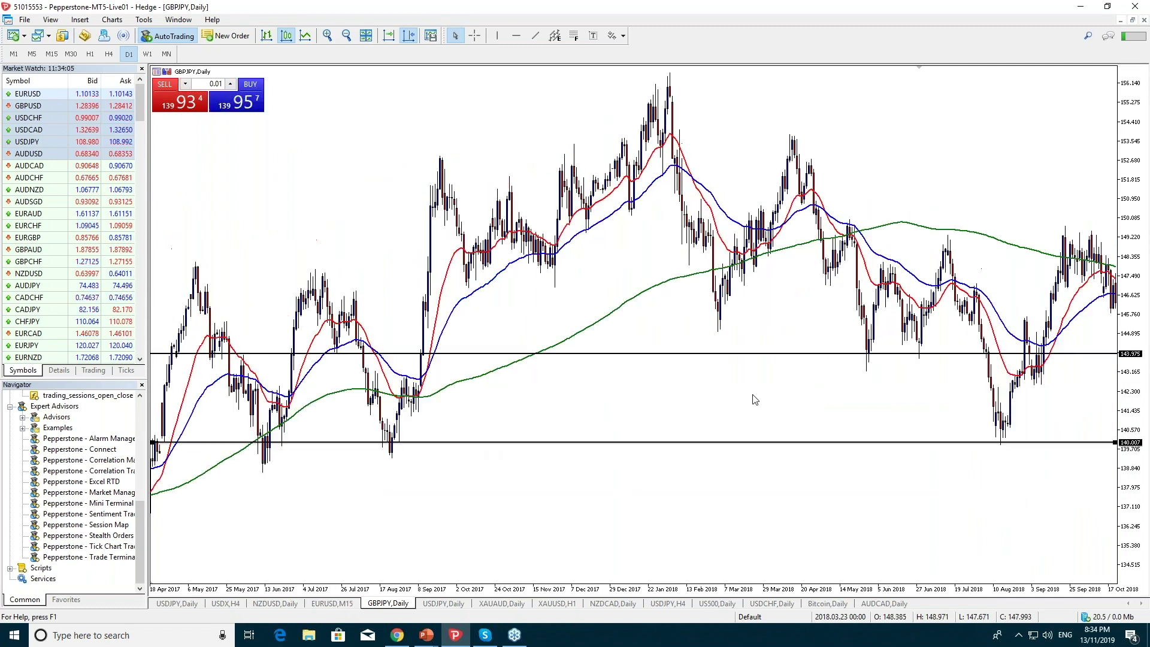
{"action": "left_click", "coordinate": [346, 35]}
{"action": "left_click", "coordinate": [167, 53]}
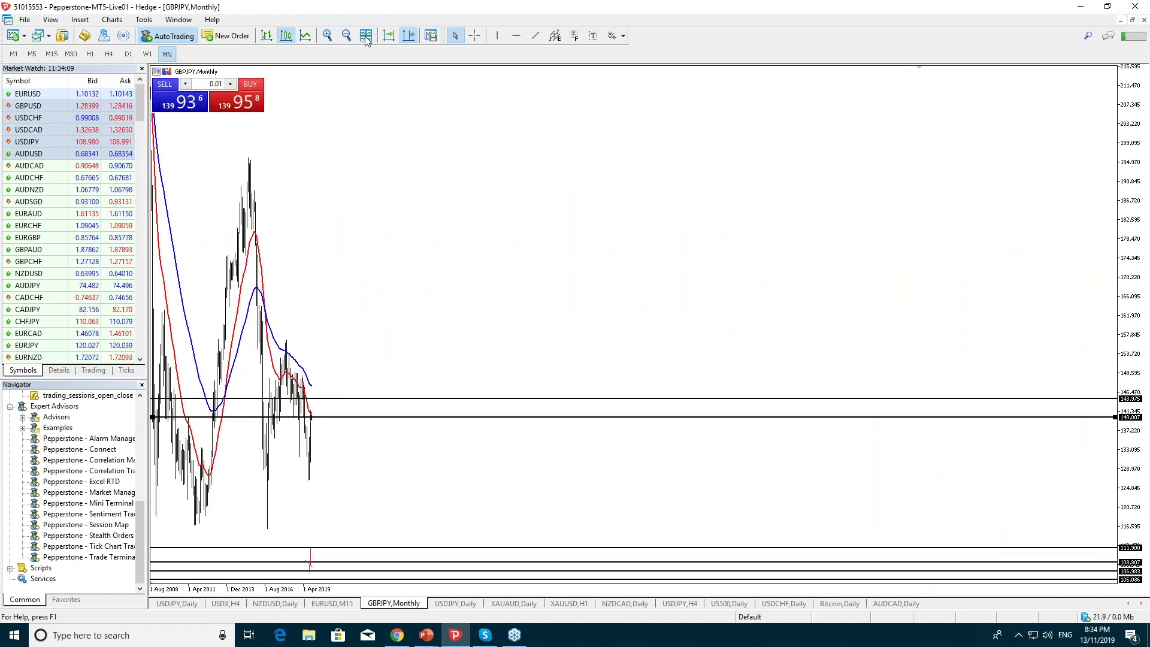
{"action": "key", "text": "plus"}
{"action": "key", "text": "plus"}
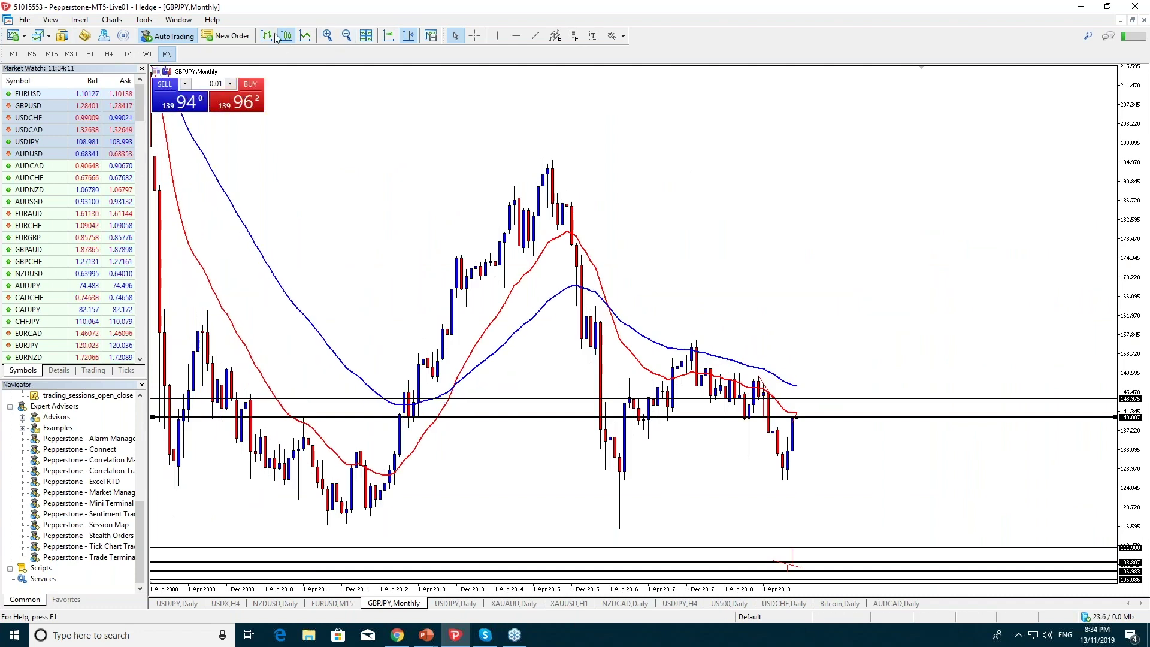
{"action": "left_click", "coordinate": [306, 35]}
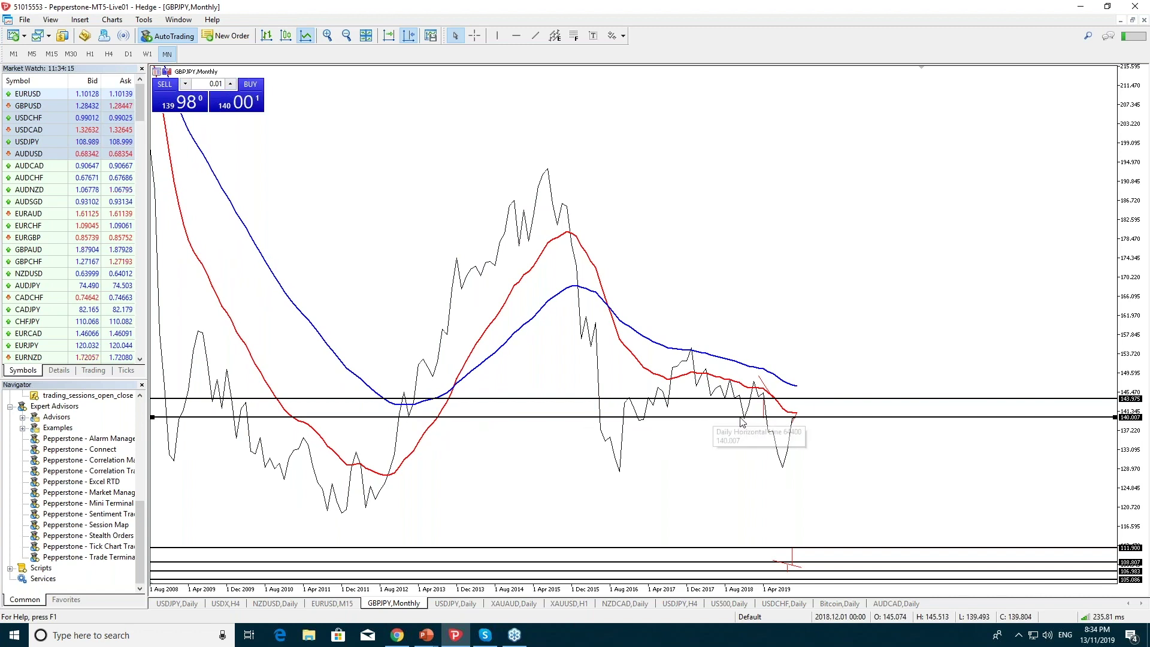
Change the GBPJPY line chart to the weekly timeframe and bring the 2013 to 2019 history around 140.007 into view.
{"action": "left_click", "coordinate": [146, 54]}
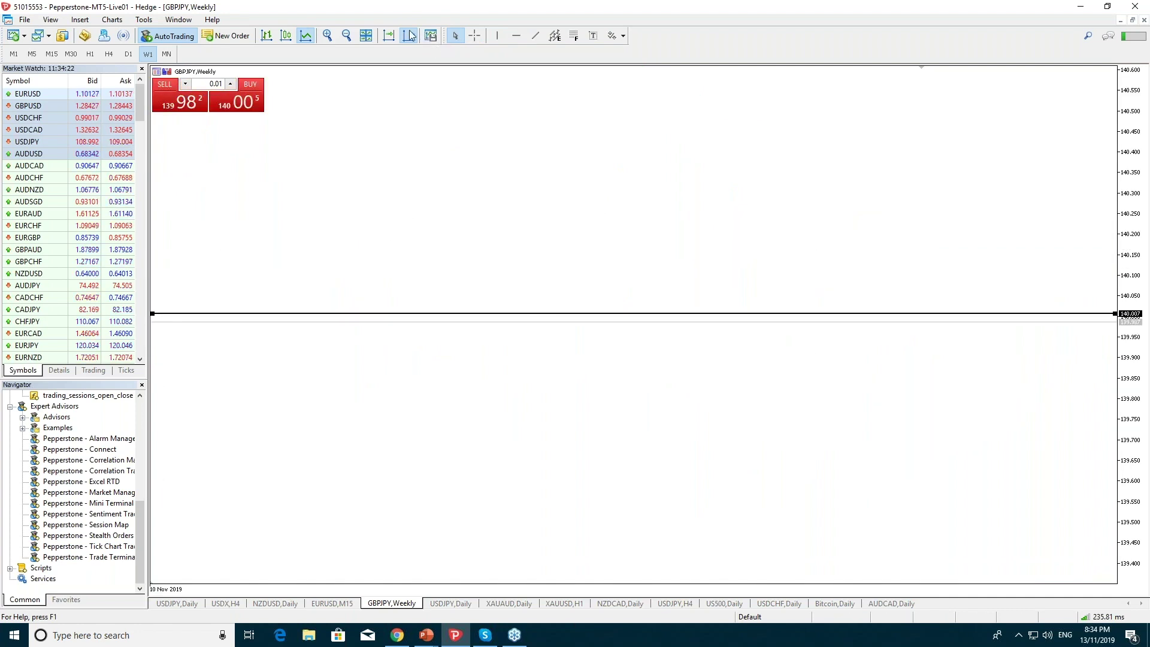
{"action": "left_click_drag", "start_coordinate": [862, 363], "coordinate": [761, 348]}
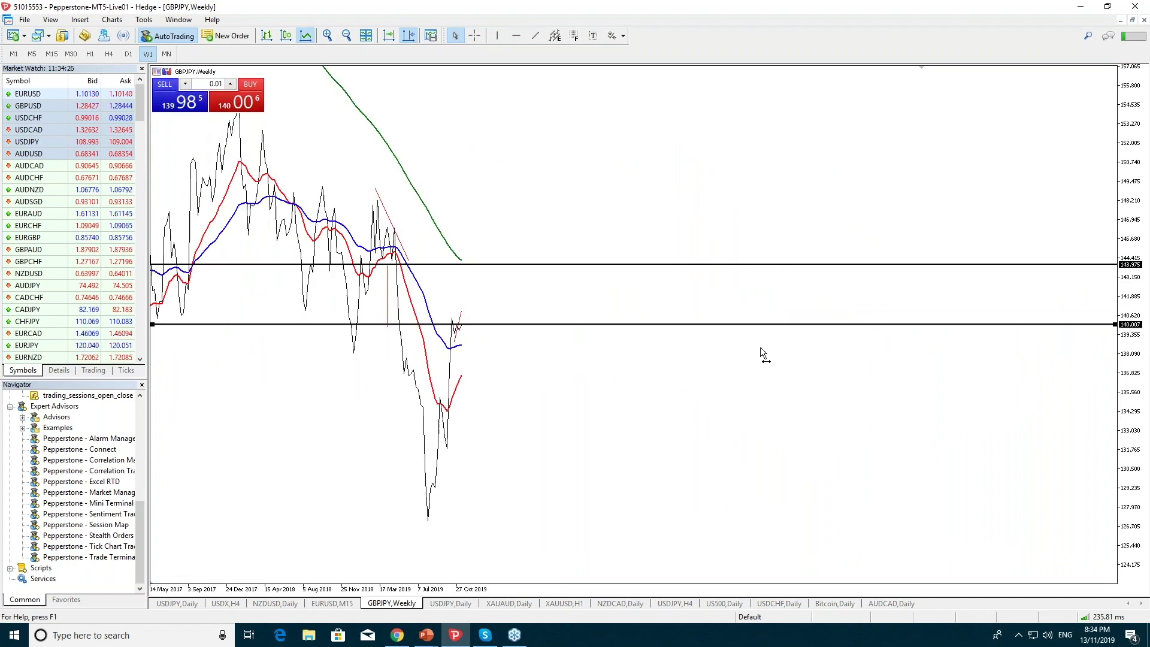
{"action": "left_click_drag", "start_coordinate": [364, 393], "coordinate": [815, 369]}
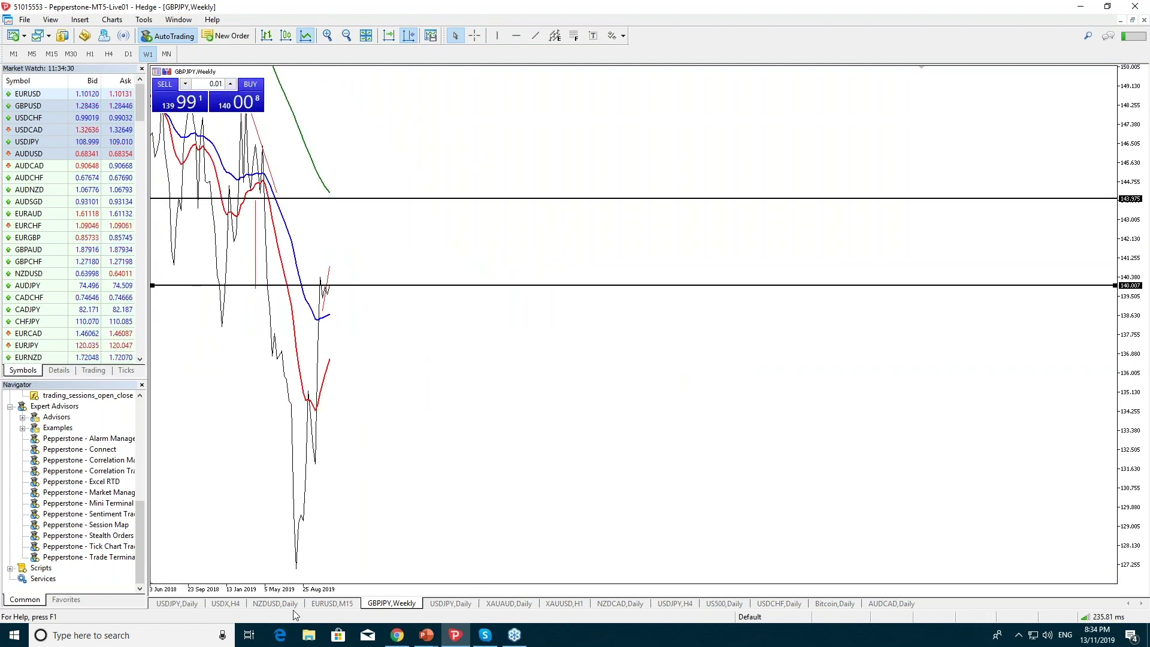
{"action": "left_click", "coordinate": [410, 36]}
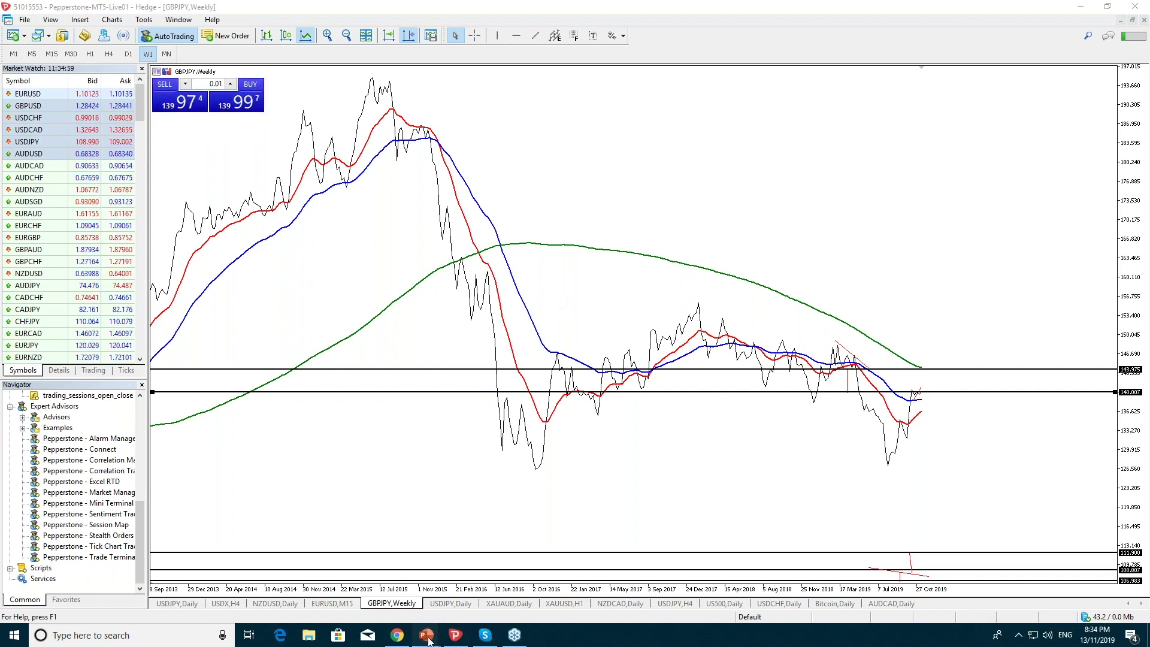
Switch to the PowerPoint webinar deck, start the slide show from the current slide, and advance to "Combinations – How do things look?".
{"action": "mouse_move", "coordinate": [428, 632]}
{"action": "left_click", "coordinate": [483, 586]}
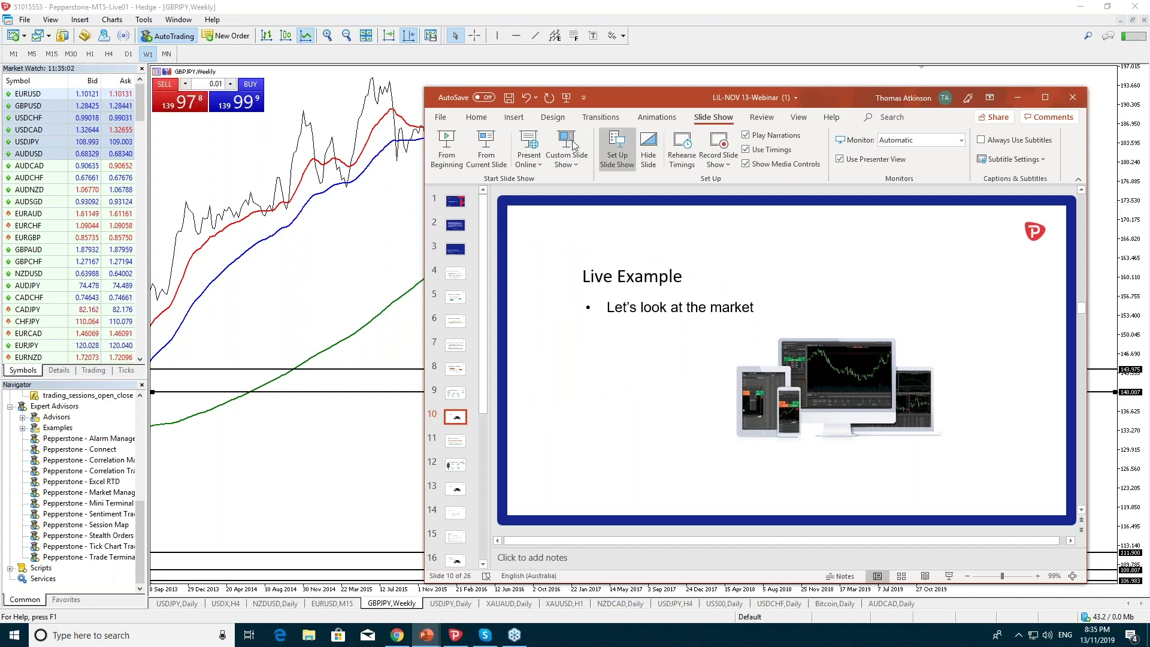
{"action": "left_click", "coordinate": [496, 149]}
{"action": "left_click", "coordinate": [187, 21]}
{"action": "left_click", "coordinate": [193, 50]}
{"action": "key", "text": "Right"}
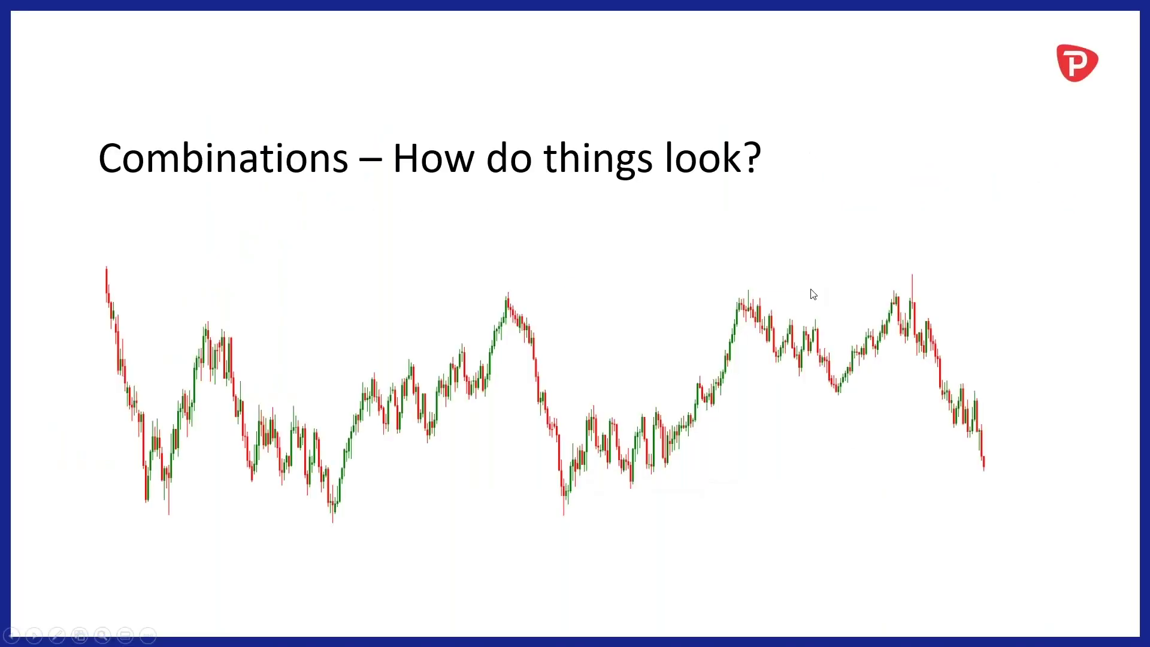